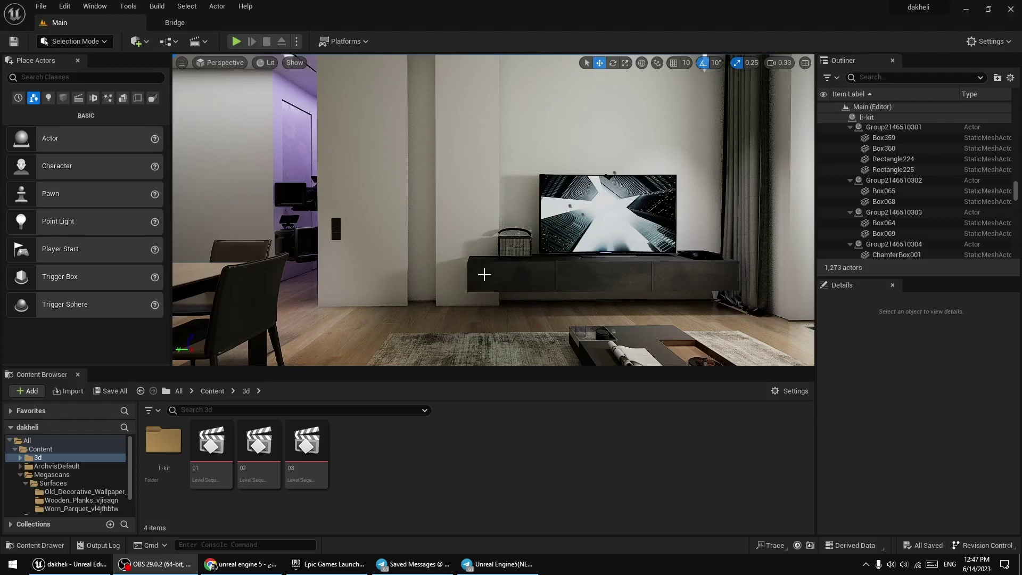
Fly the camera past the TV cabinet, kitchen and TV wall, ending on the dining table and window.
right_click_drag(483, 273, 586, 278)
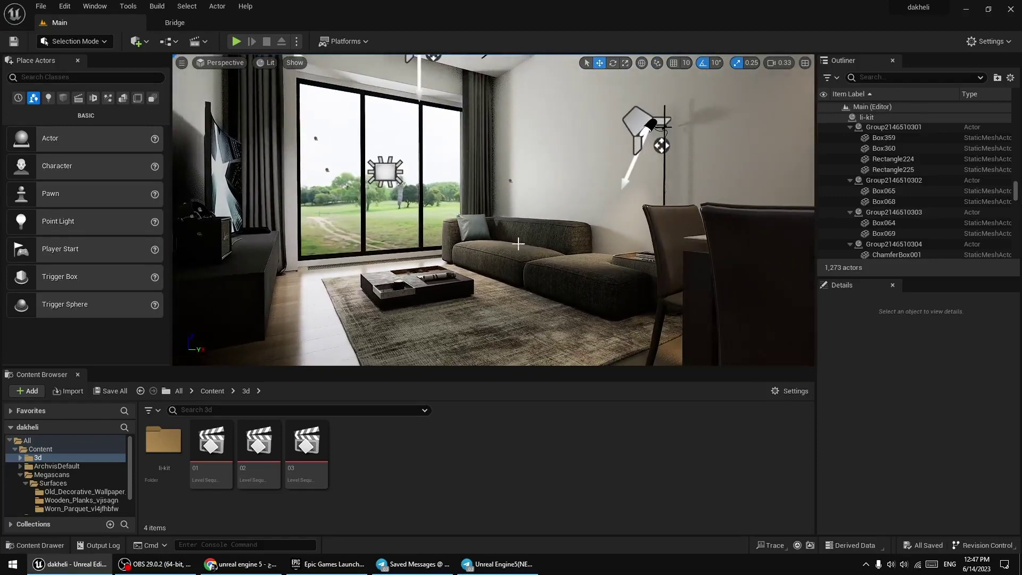
mouse_move(518, 244)
right_mouse_down()
mouse_move(532, 256)
mouse_move(520, 237)
right_mouse_up()
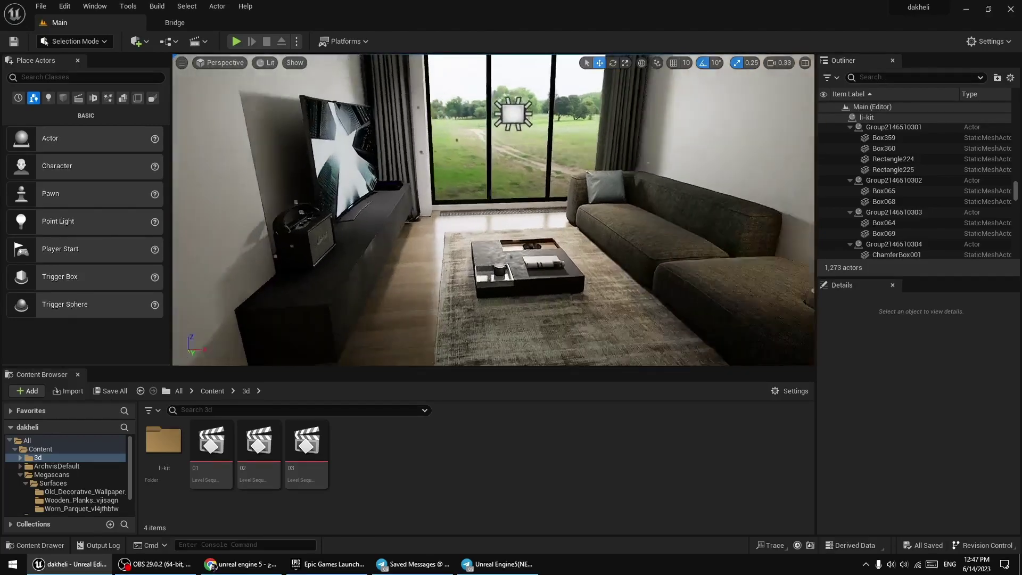
right_click_drag(604, 277, 445, 279)
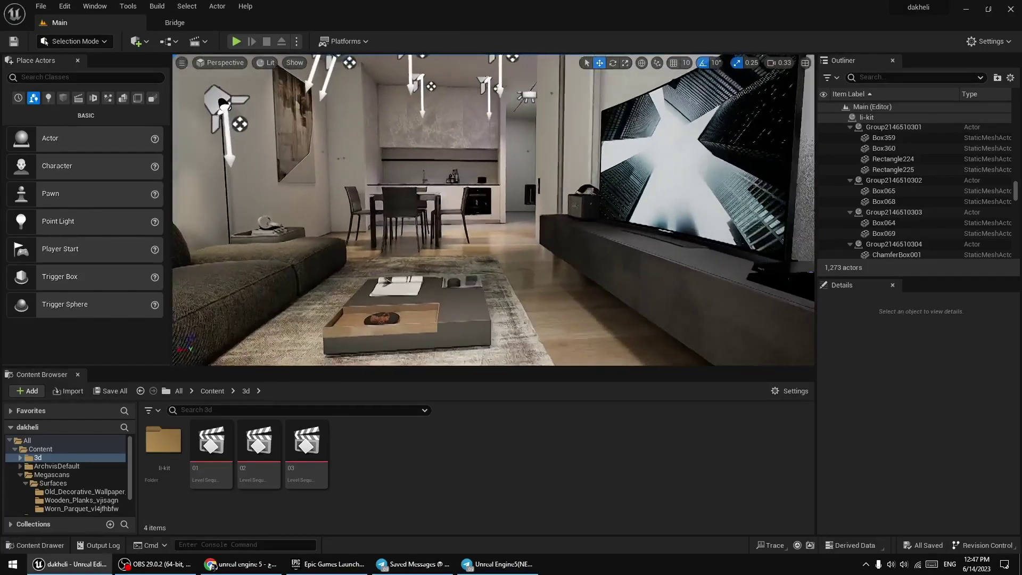
scroll(444, 278, "up", 2)
scroll(444, 279, "up", 1)
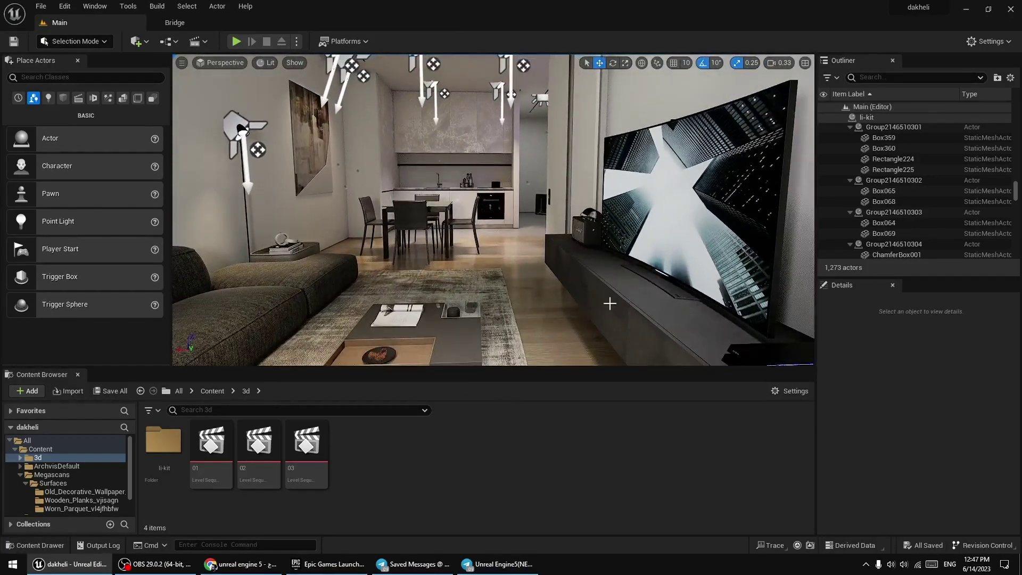
scroll(570, 263, "up", 2)
mouse_move(569, 263)
right_mouse_down()
mouse_move(405, 263)
mouse_move(452, 366)
right_mouse_up()
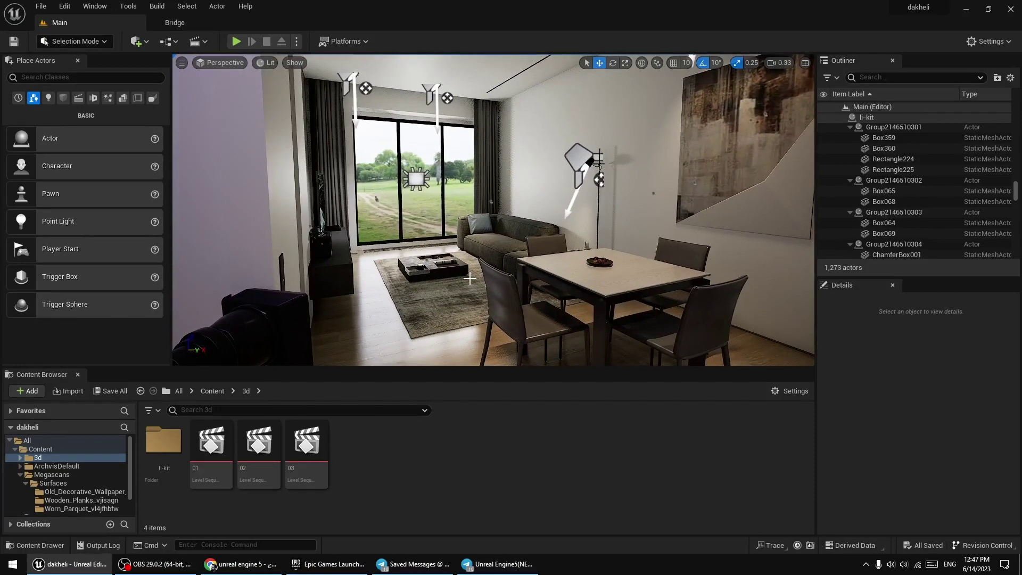
Scroll through the Lighting Part 15 posts in the Unreal Engine5(NEW ART) Telegram channel, then quit Telegram.
left_click(498, 564)
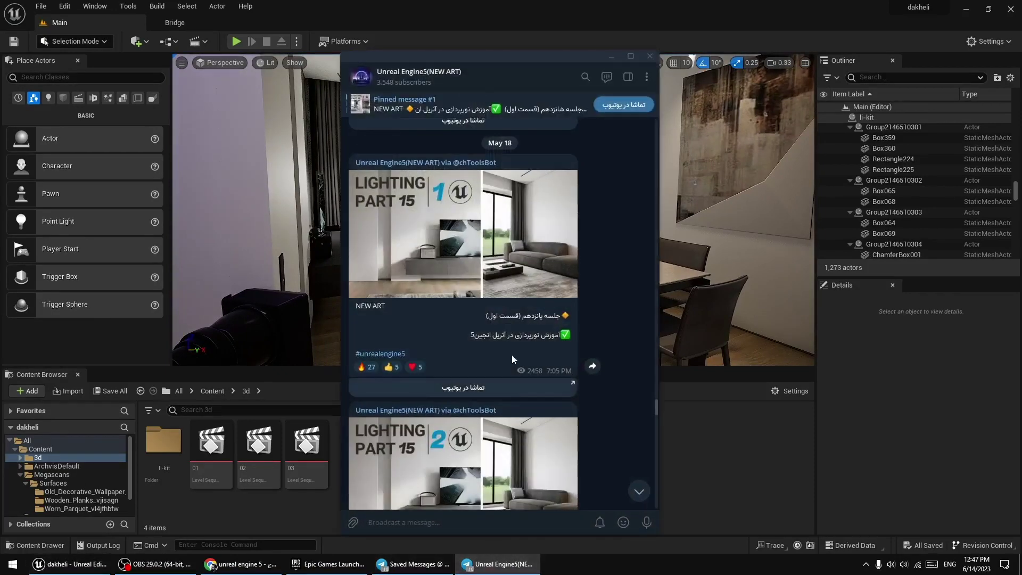
scroll(546, 308, "up", 1)
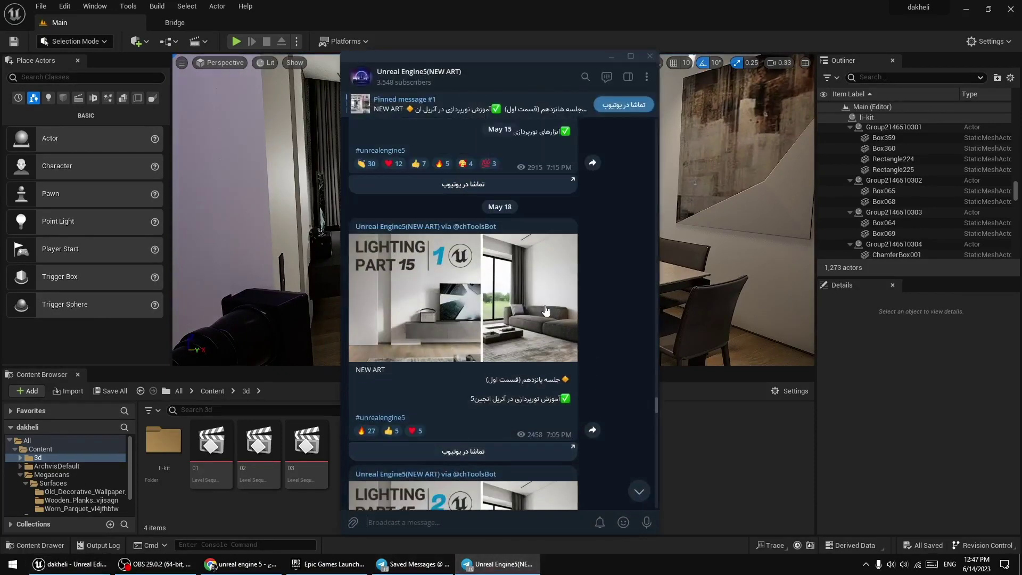
scroll(491, 207, "down", 1)
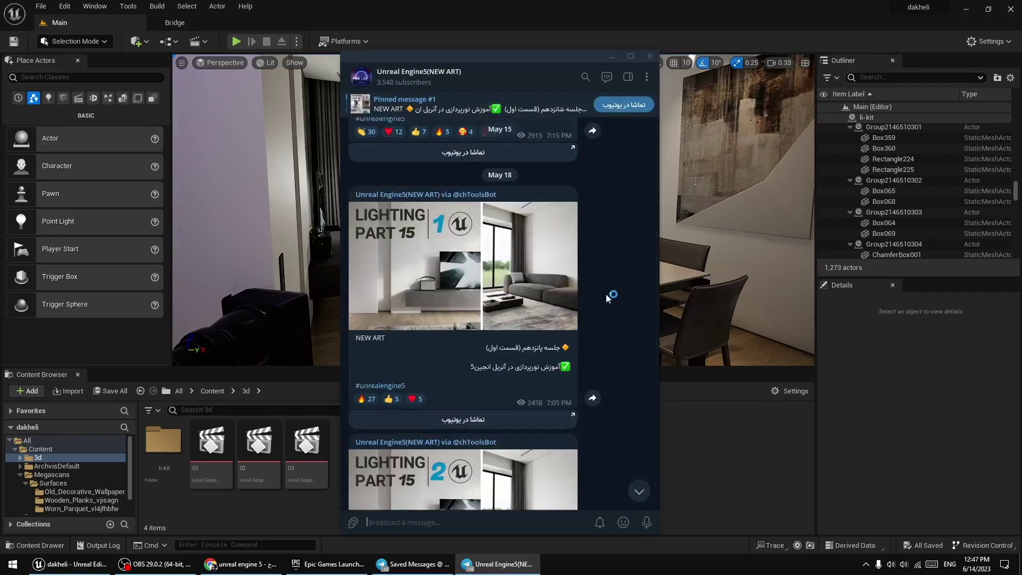
scroll(482, 306, "down", 2)
scroll(479, 316, "down", 1)
scroll(482, 340, "down", 4)
scroll(487, 369, "down", 2)
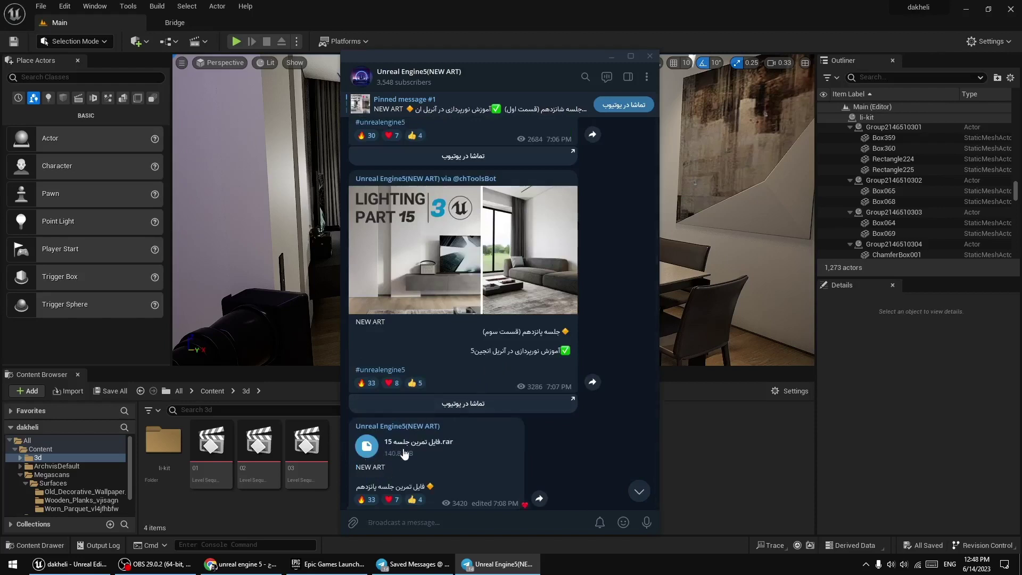
scroll(408, 447, "down", 1)
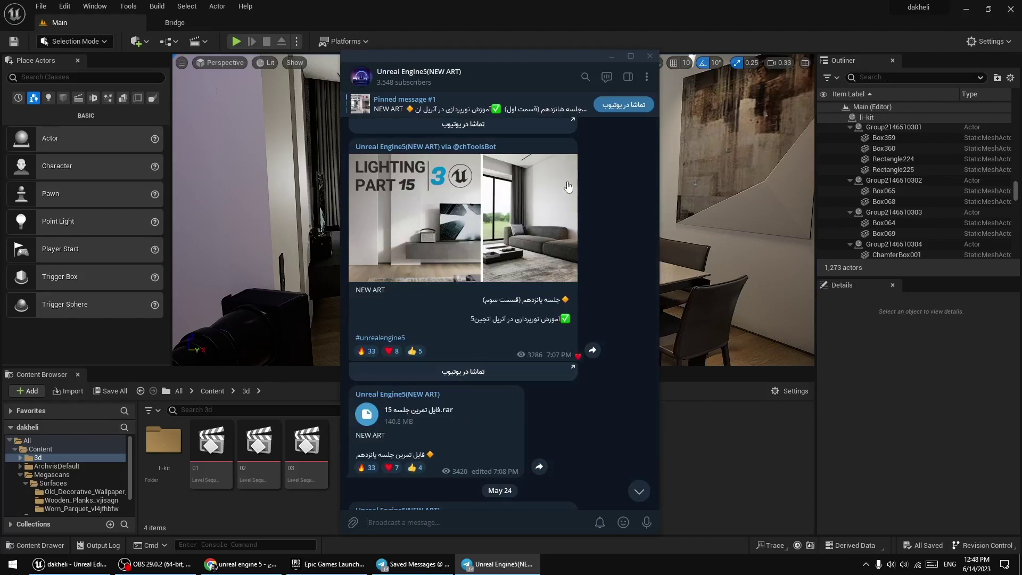
scroll(565, 299, "up", 2)
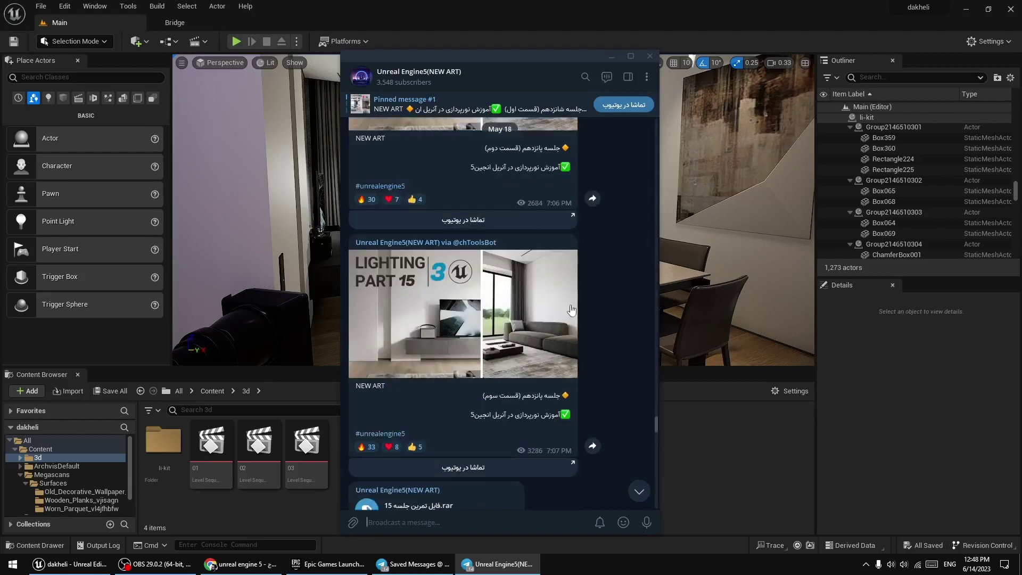
scroll(489, 326, "down", 1)
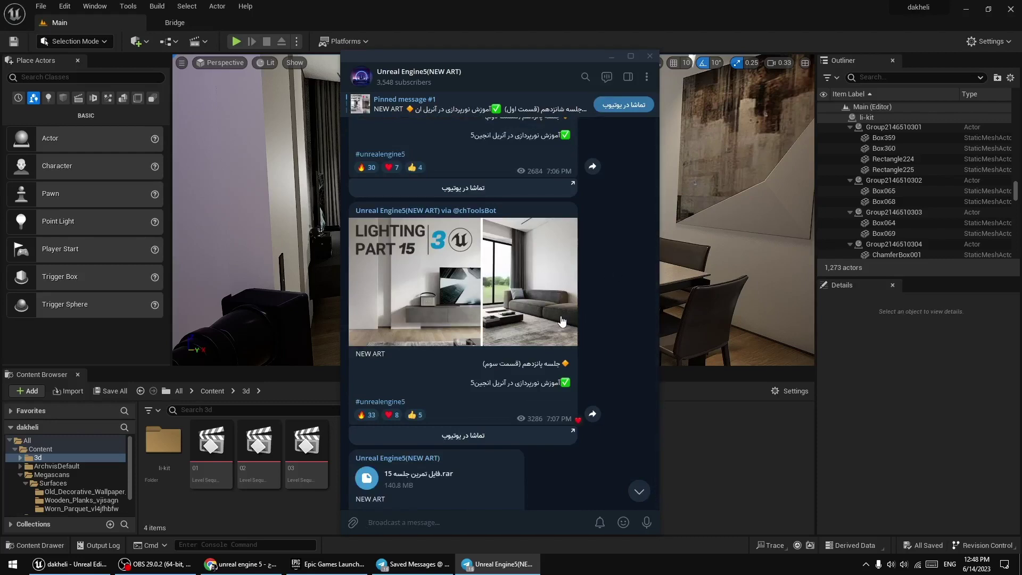
key("ctrl+q")
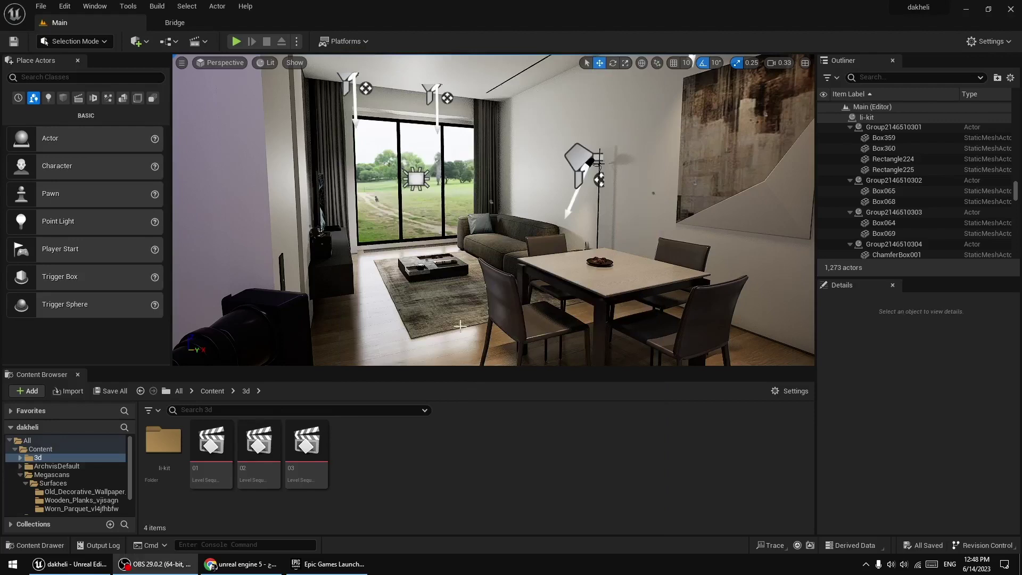
Fly the viewport camera into the room to face the window and sofa.
right_click_drag(471, 263, 499, 256)
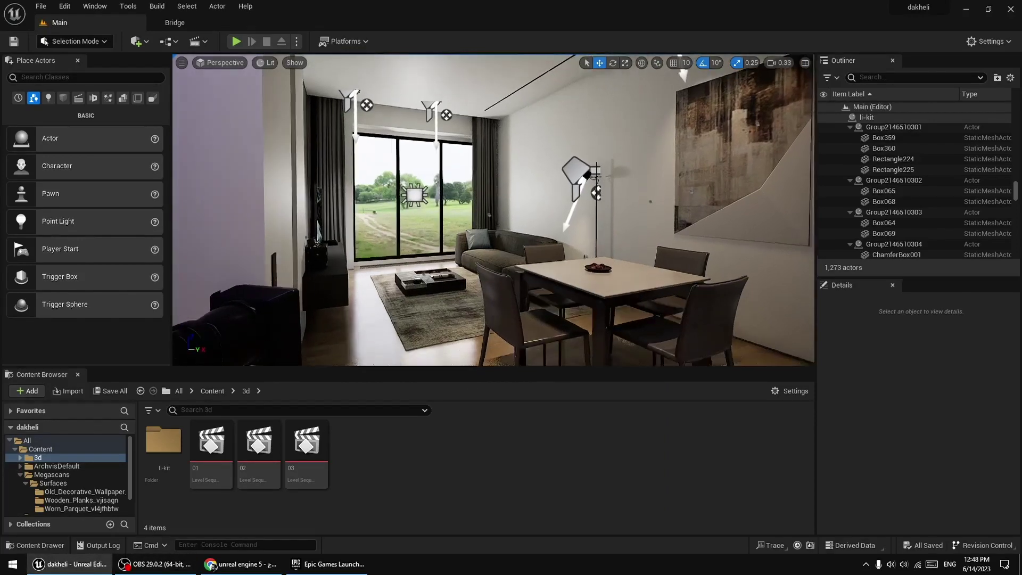
left_click_drag(500, 255, 399, 211)
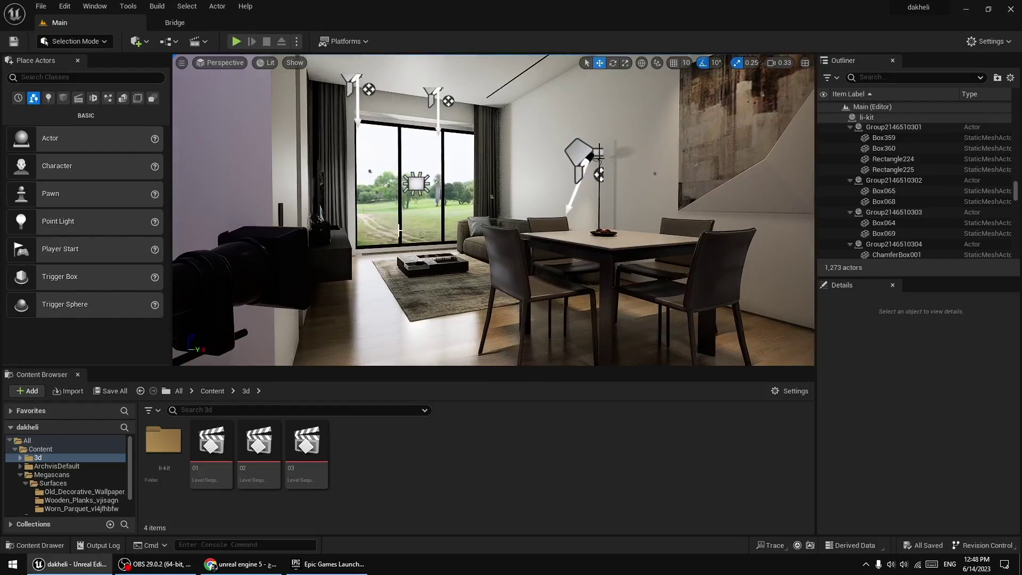
left_click_drag(399, 232, 368, 213)
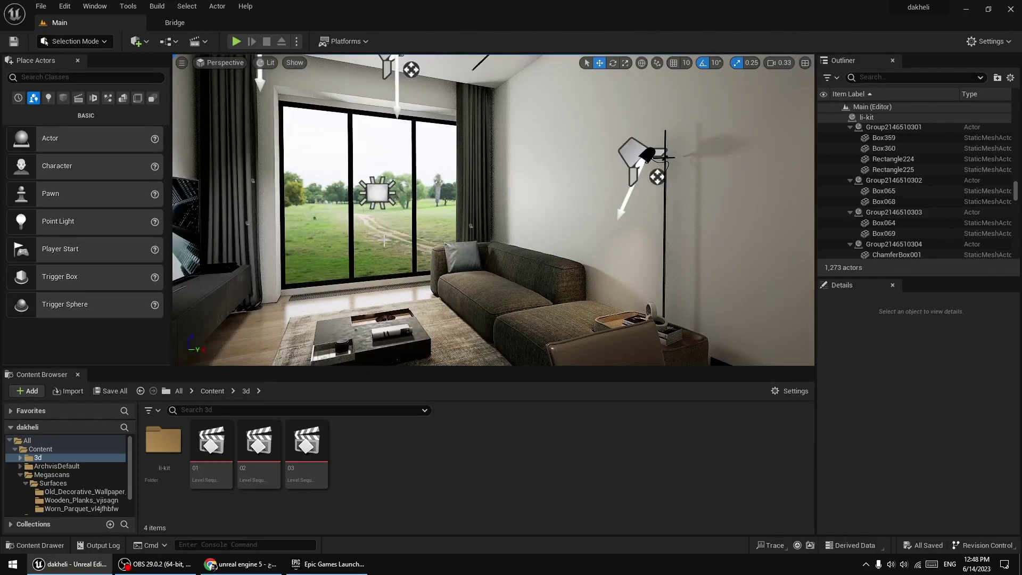
Browse the Quixel Bridge home page, then close the Bridge tab.
left_click(189, 21)
scroll(492, 331, "down", 5)
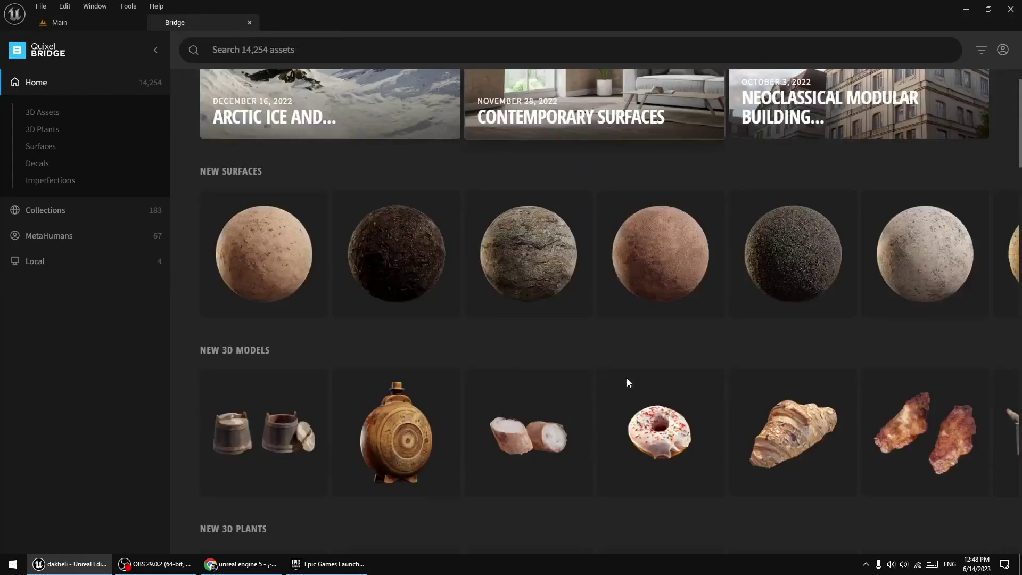
scroll(493, 332, "down", 5)
scroll(493, 331, "down", 5)
scroll(434, 338, "down", 5)
scroll(381, 347, "down", 5)
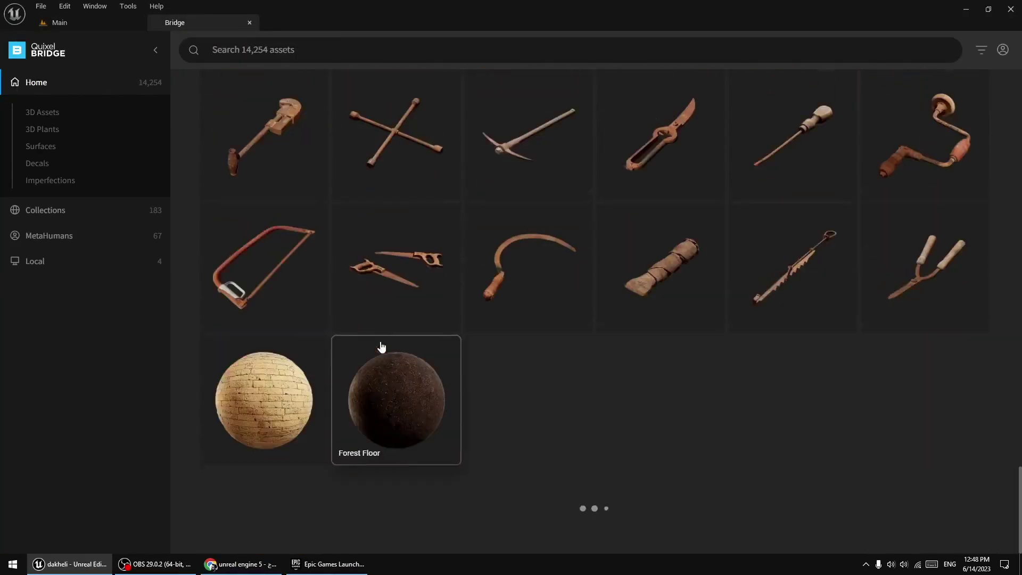
scroll(413, 300, "up", 5)
scroll(413, 286, "up", 5)
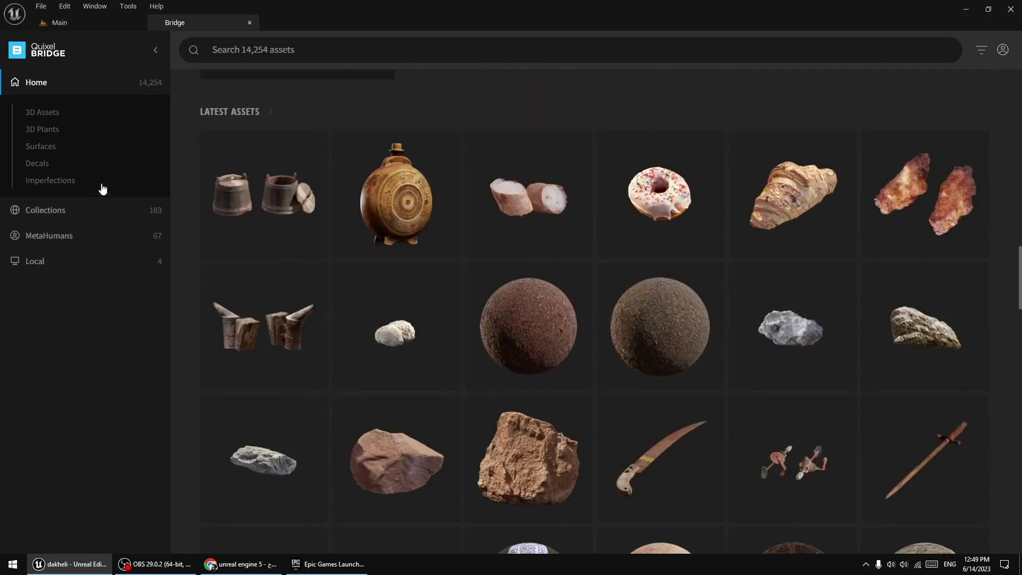
scroll(431, 272, "up", 5)
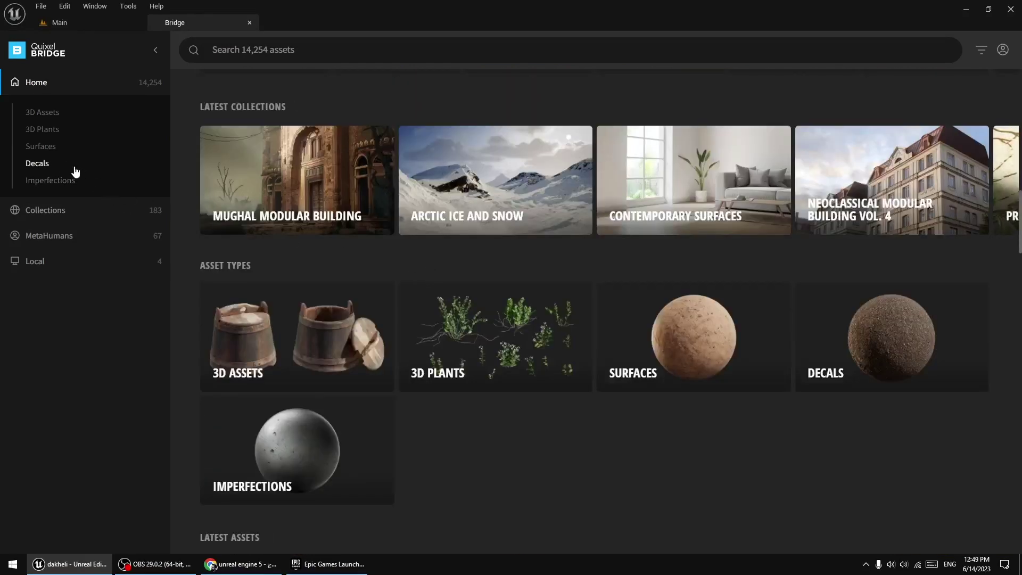
left_click(249, 23)
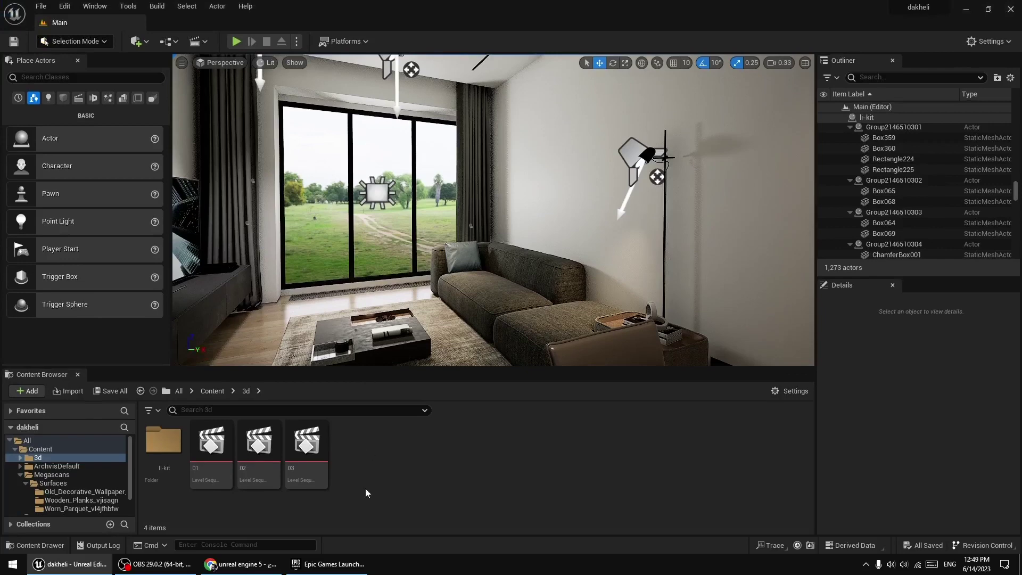
On unrealengine.com, start signing in with Epic Games up to the security check, then minimize Chrome.
left_click(210, 567)
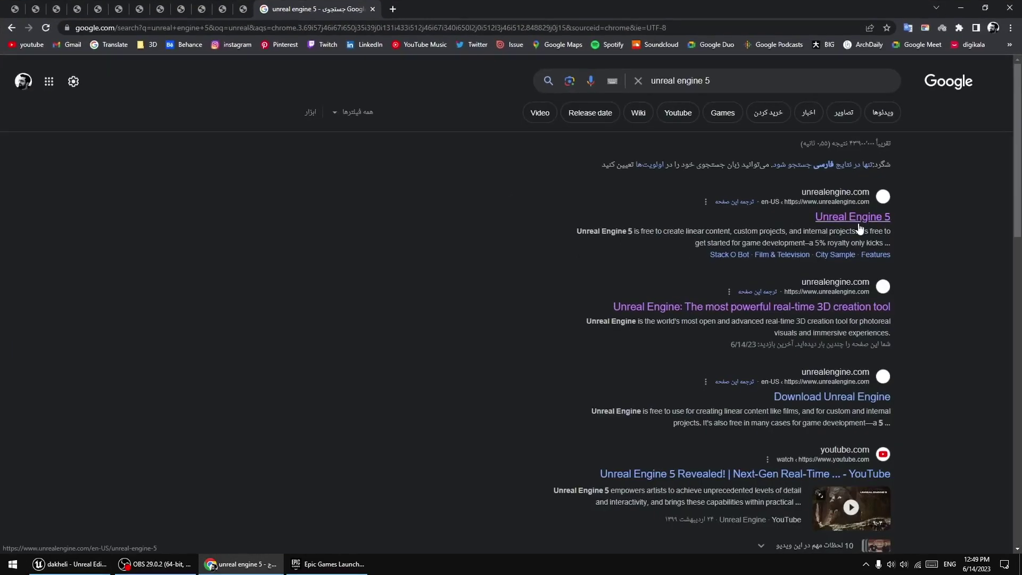
left_click(861, 223)
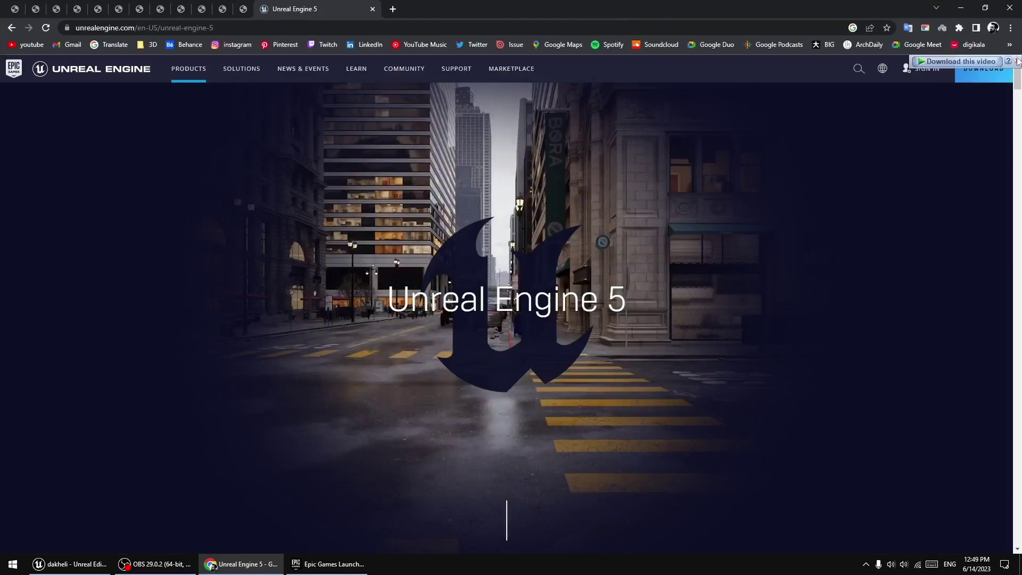
left_click(924, 75)
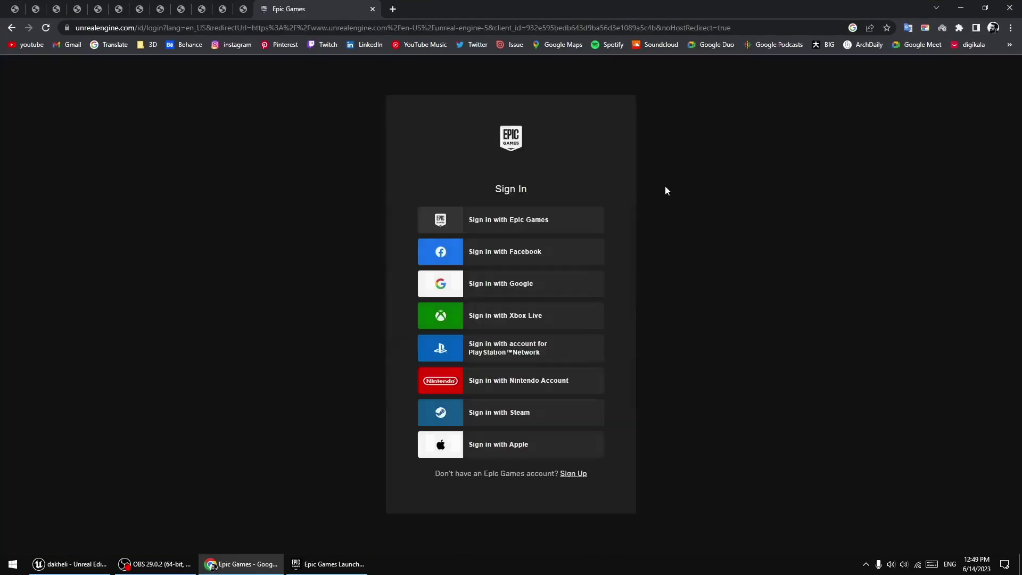
left_click(489, 224)
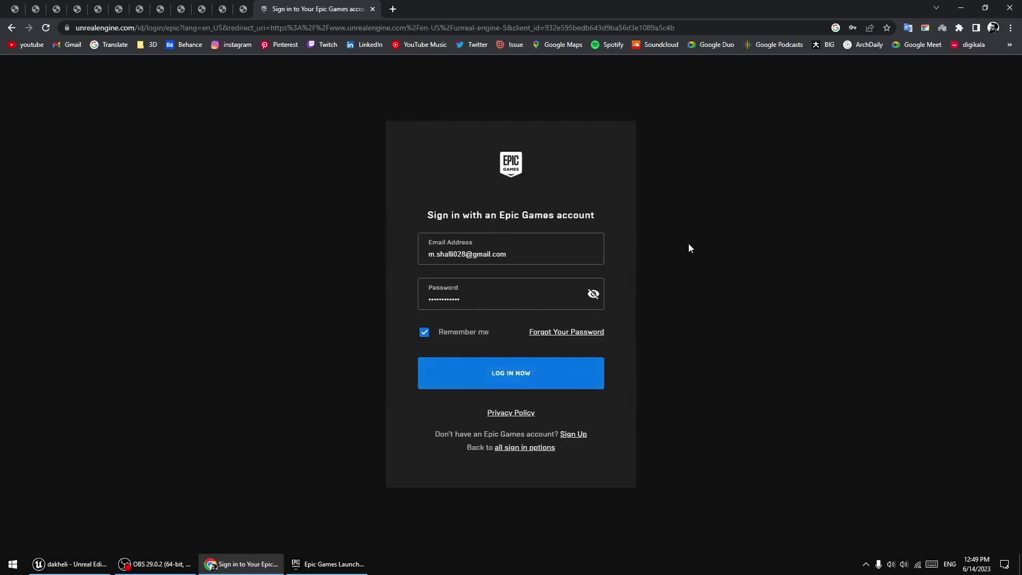
left_click(472, 381)
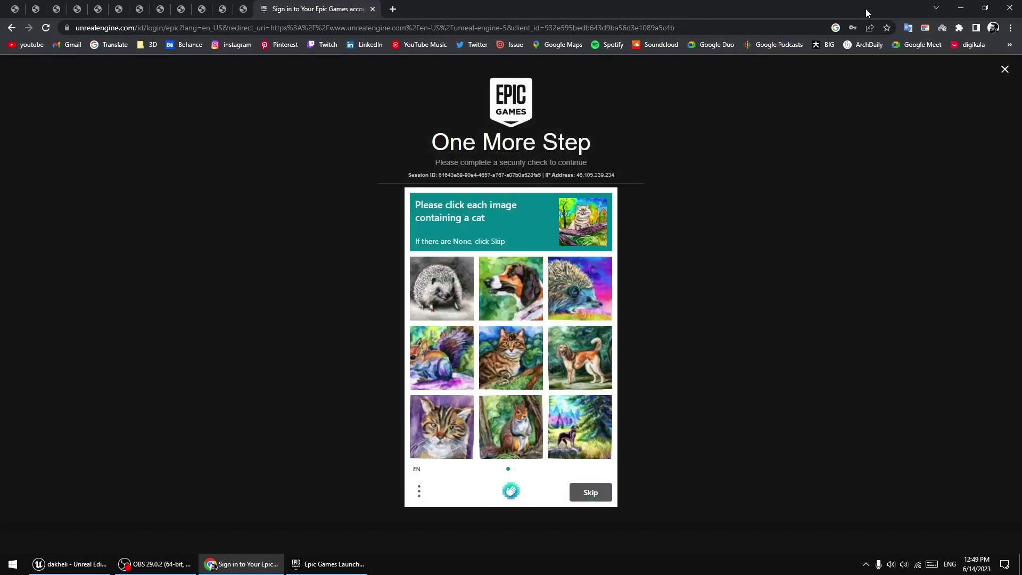
left_click_drag(866, 9, 7, 7)
left_click(450, 8)
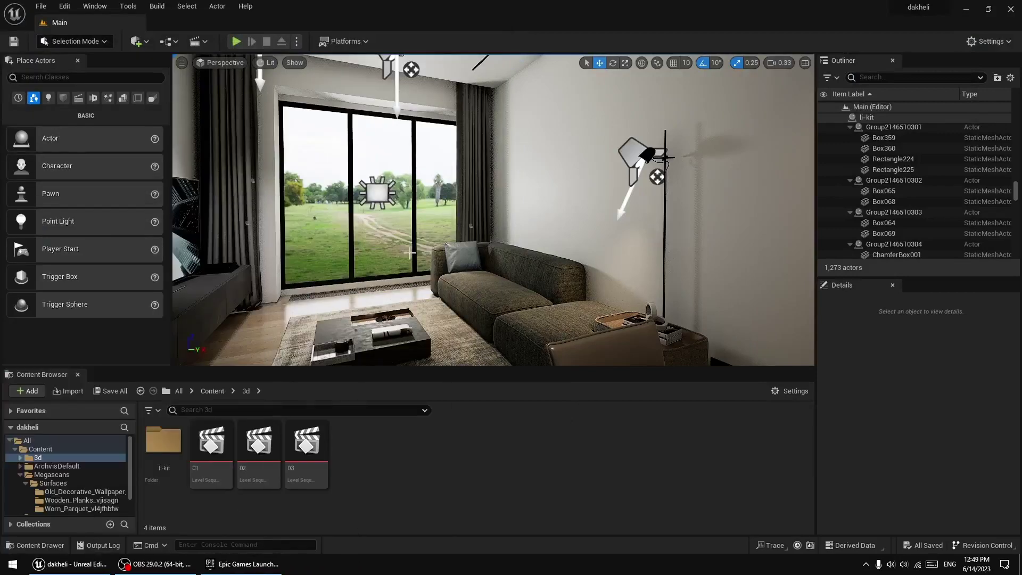
Delete the Bridge shortcut from the desktop and refresh the desktop.
right_click_drag(410, 254, 484, 239)
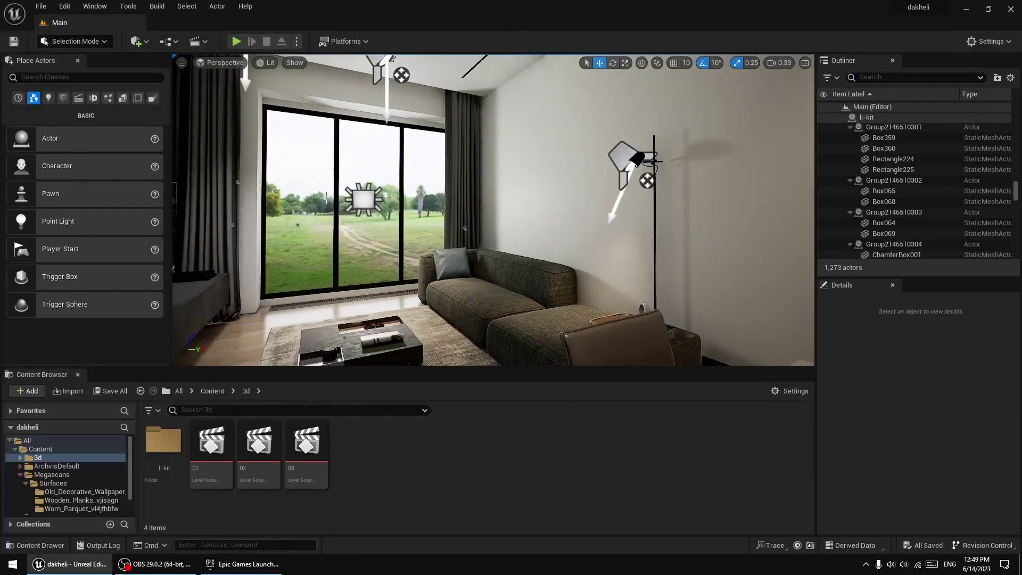
left_click(140, 46)
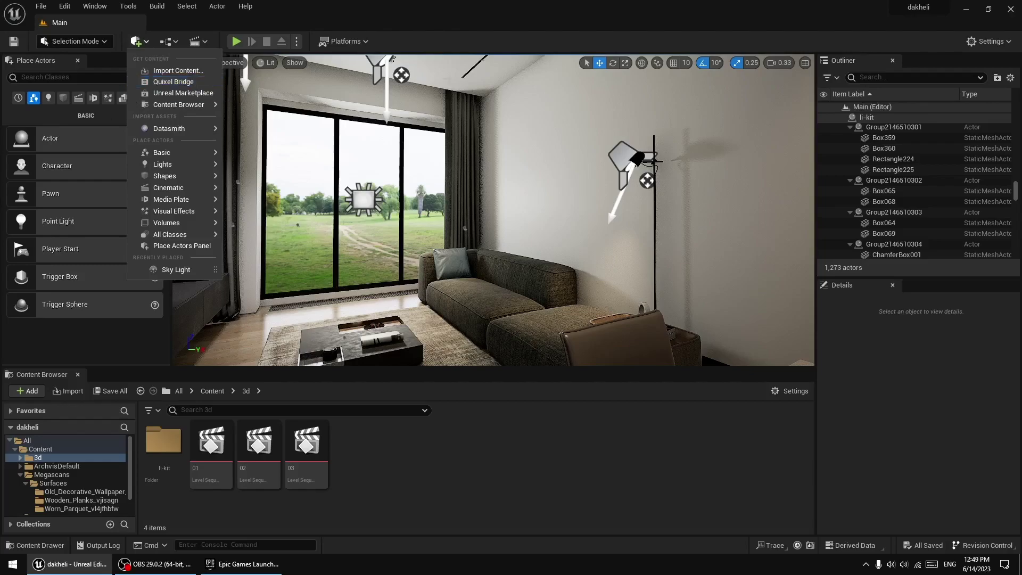
left_click(965, 10)
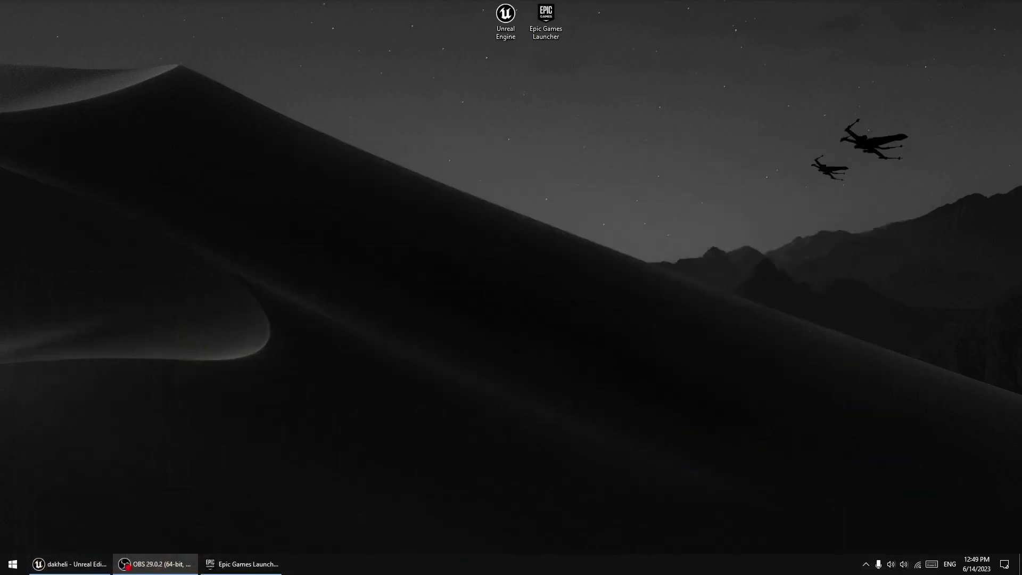
left_click(465, 16)
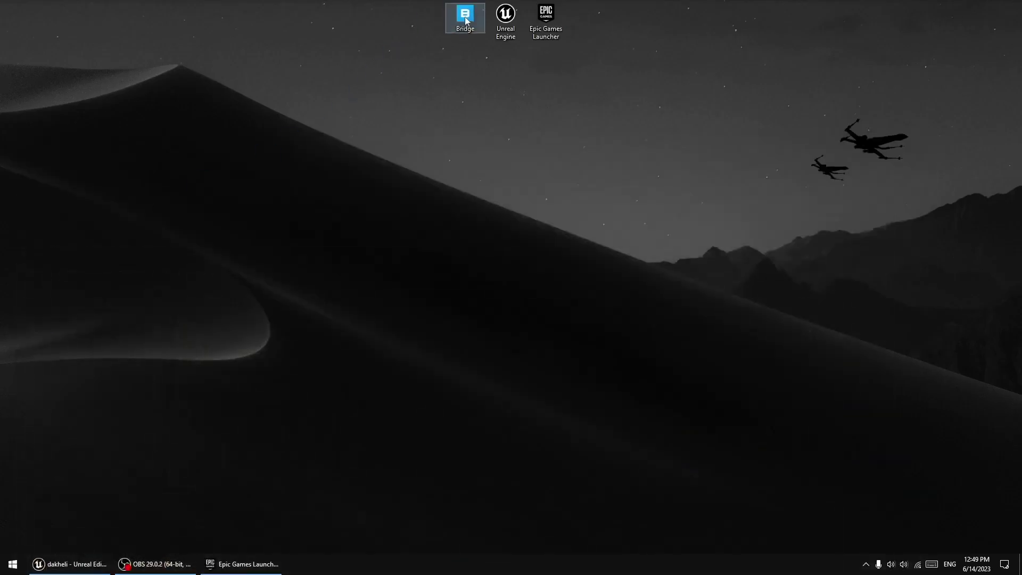
mouse_move(465, 16)
left_mouse_down()
mouse_move(360, 112)
mouse_move(221, 175)
left_mouse_up()
key("Delete")
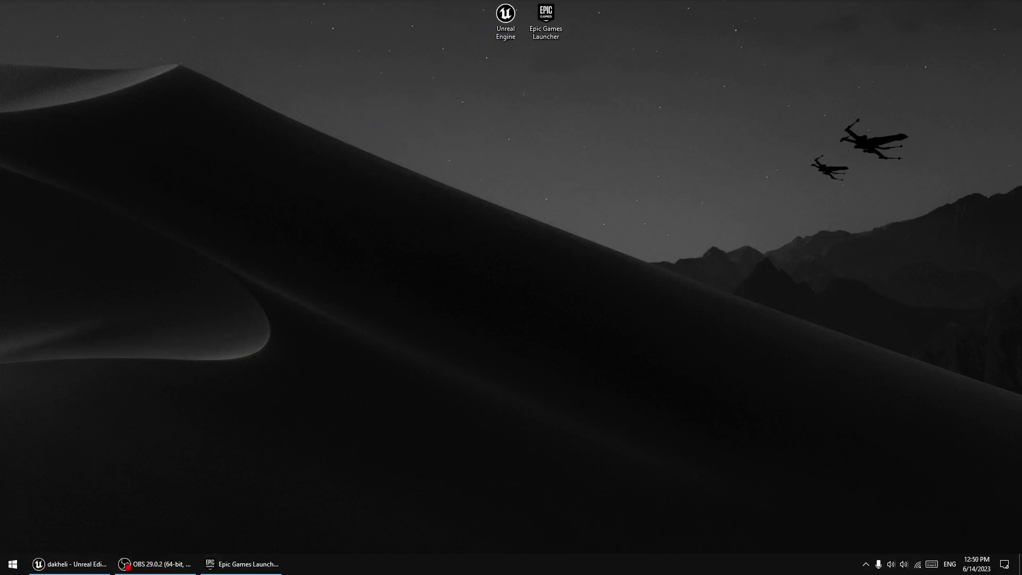
right_click(397, 113)
left_click(426, 135)
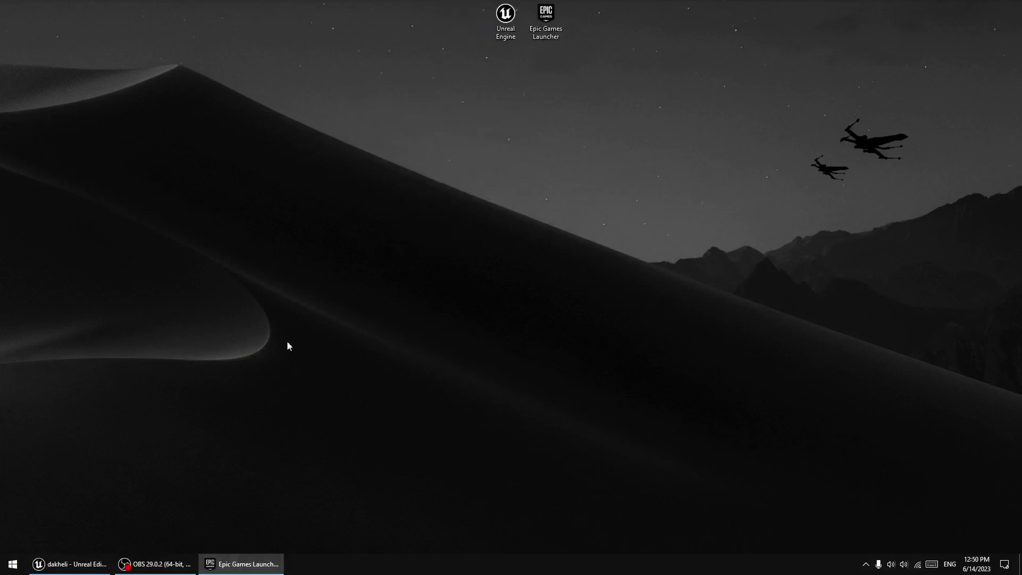
Restore Unreal Editor and check the Quixel Bridge entry in the Add menu.
left_click(69, 564)
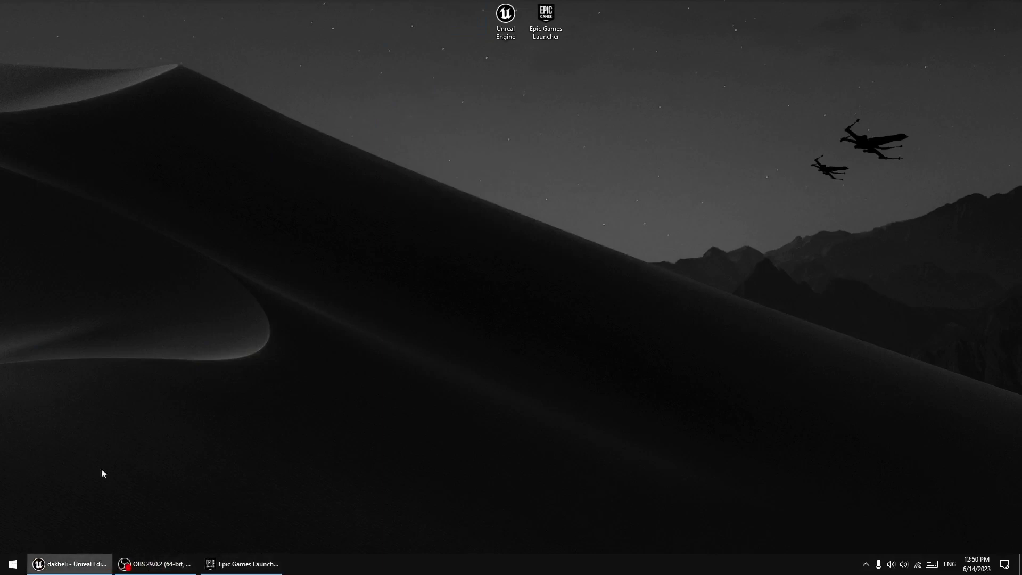
left_click(146, 43)
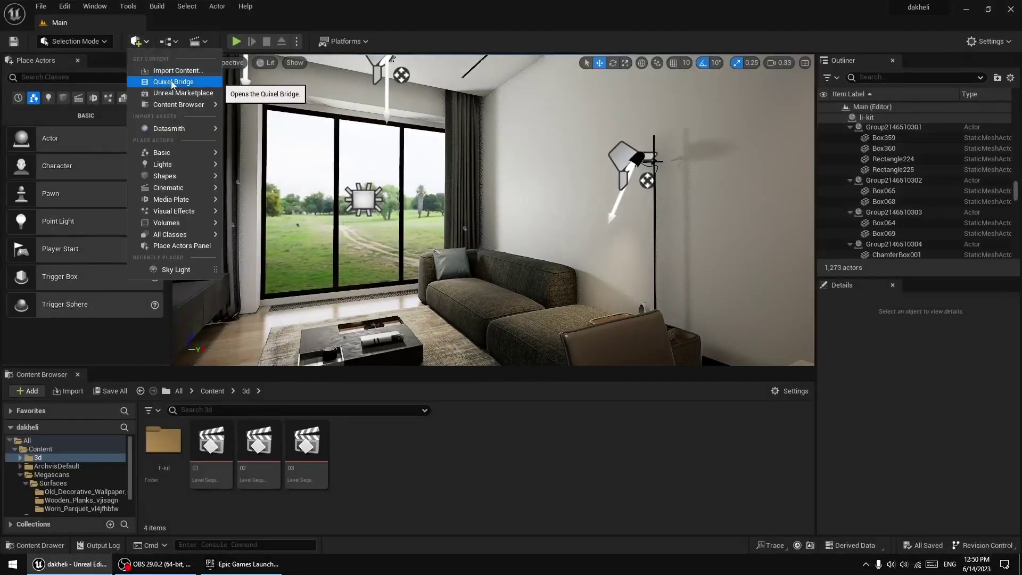
left_click(137, 42)
left_click(136, 41)
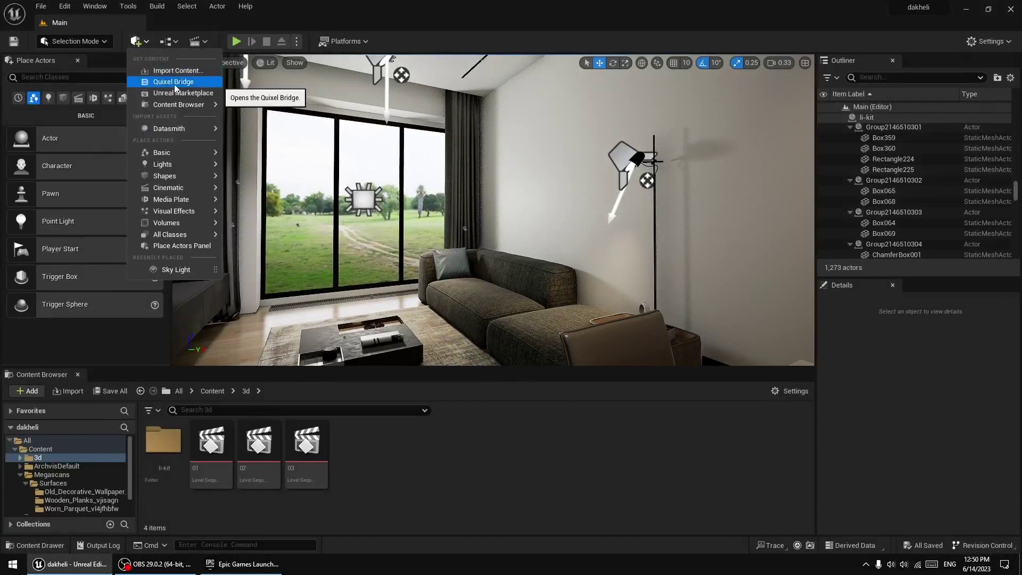
left_click(391, 17)
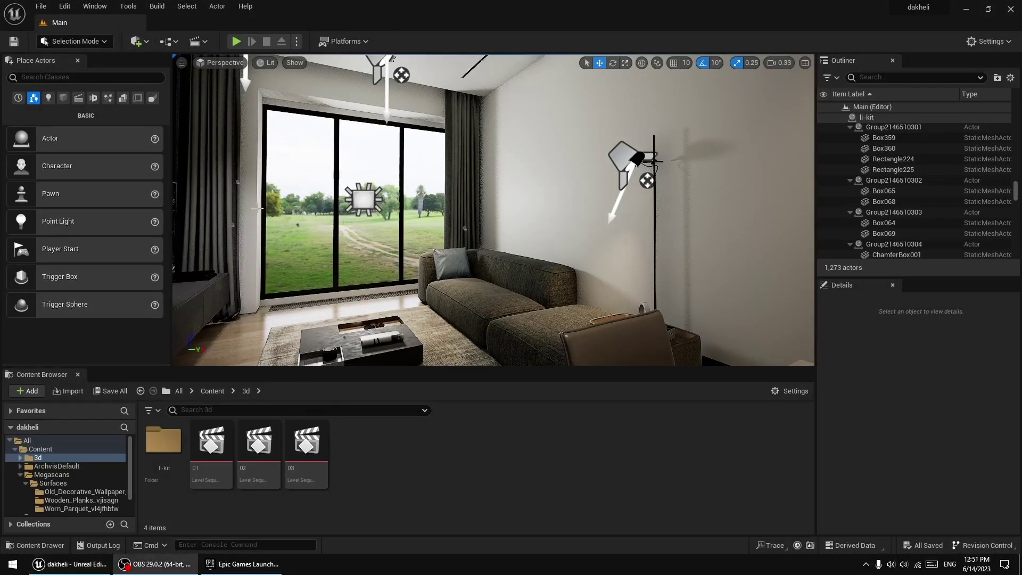
Enable the Bridge plugin, found by searching 'bri' in the docked Plugins tab.
left_click(62, 9)
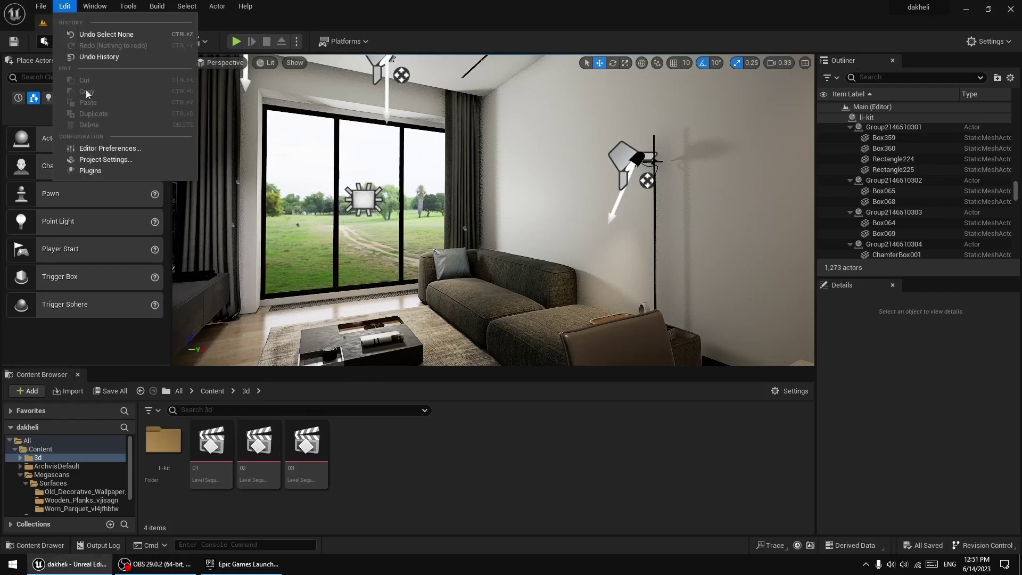
left_click(90, 173)
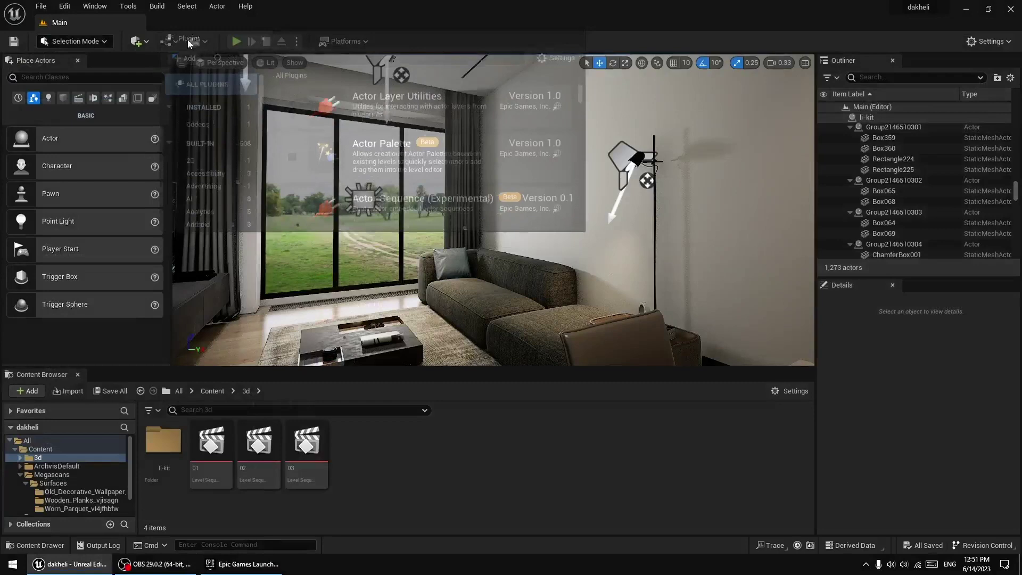
left_click_drag(81, 63, 176, 22)
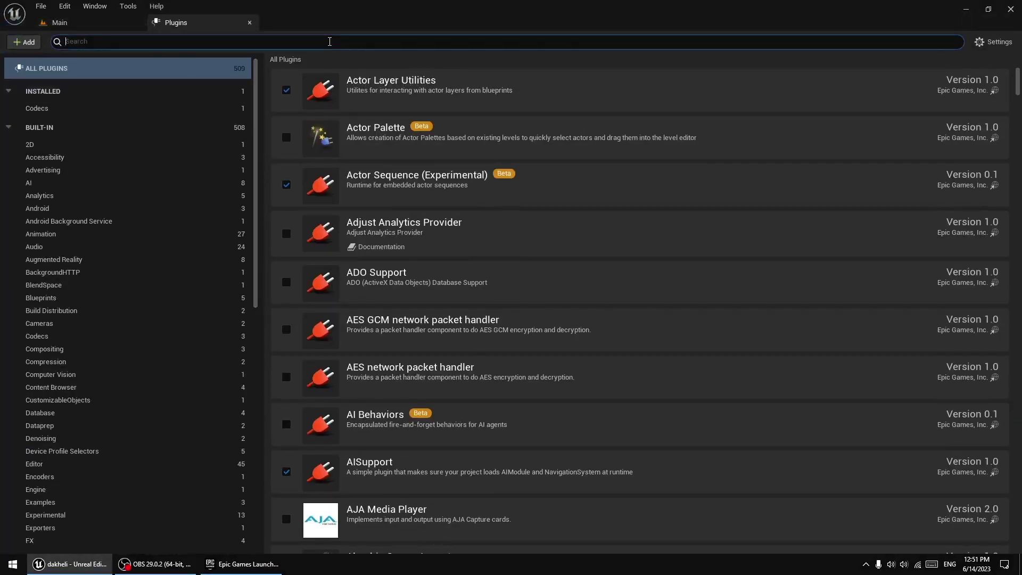
type("bri")
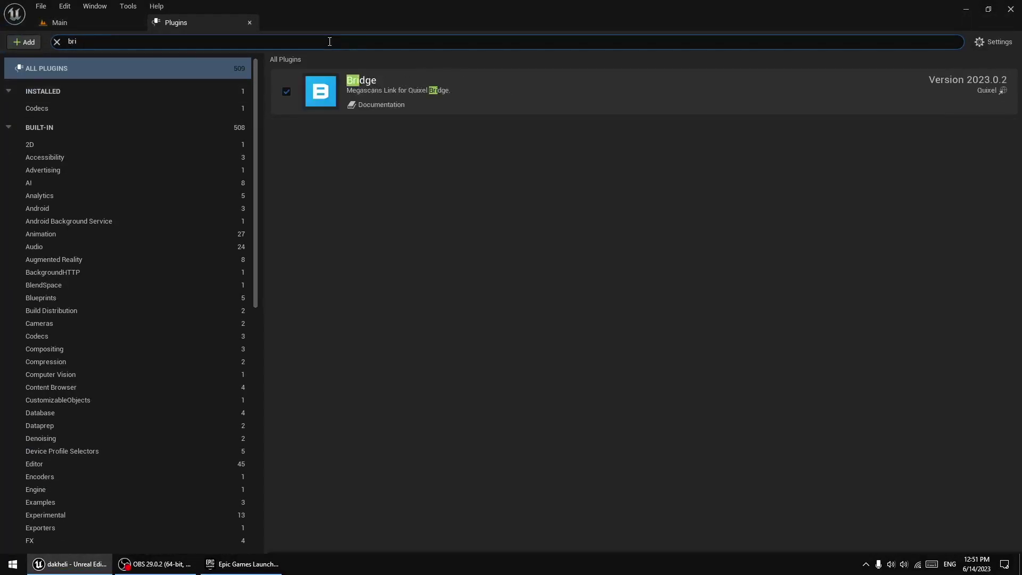
left_click(286, 91)
left_click(249, 23)
Reopen Plugins and search 'bri' again to verify Bridge 2023.0.2 is enabled.
left_click(136, 43)
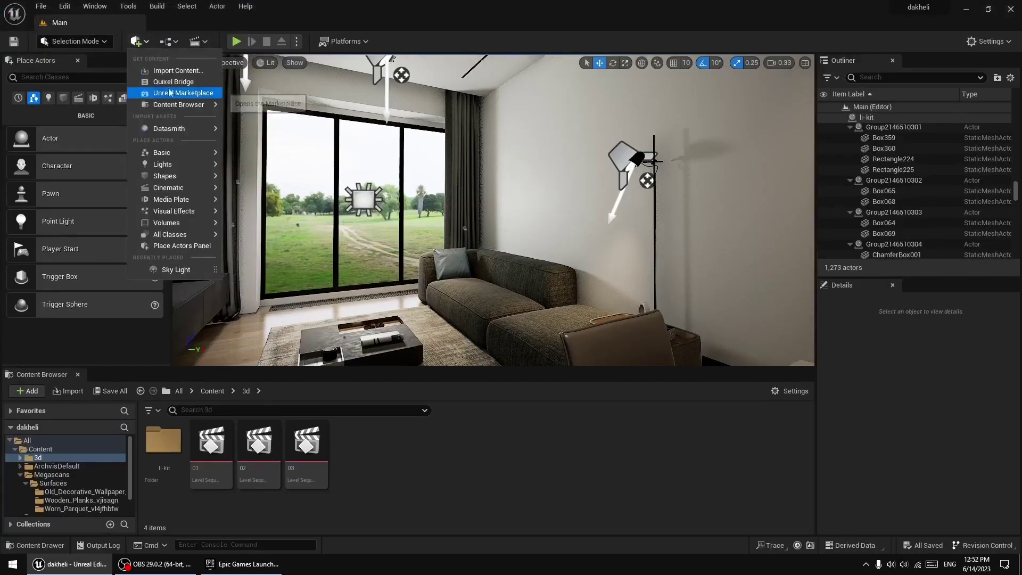
left_click(64, 7)
left_click(91, 165)
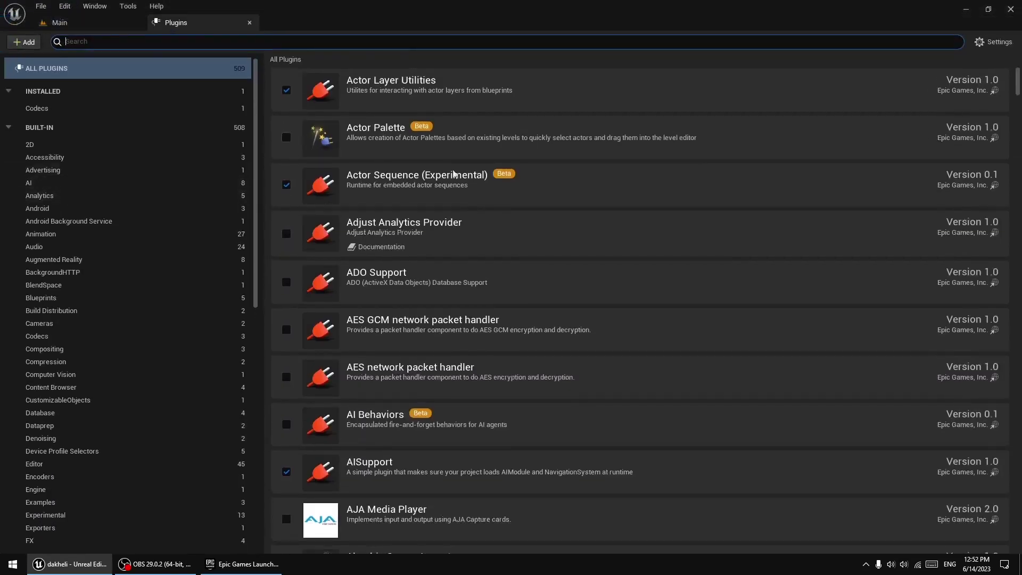
type("b")
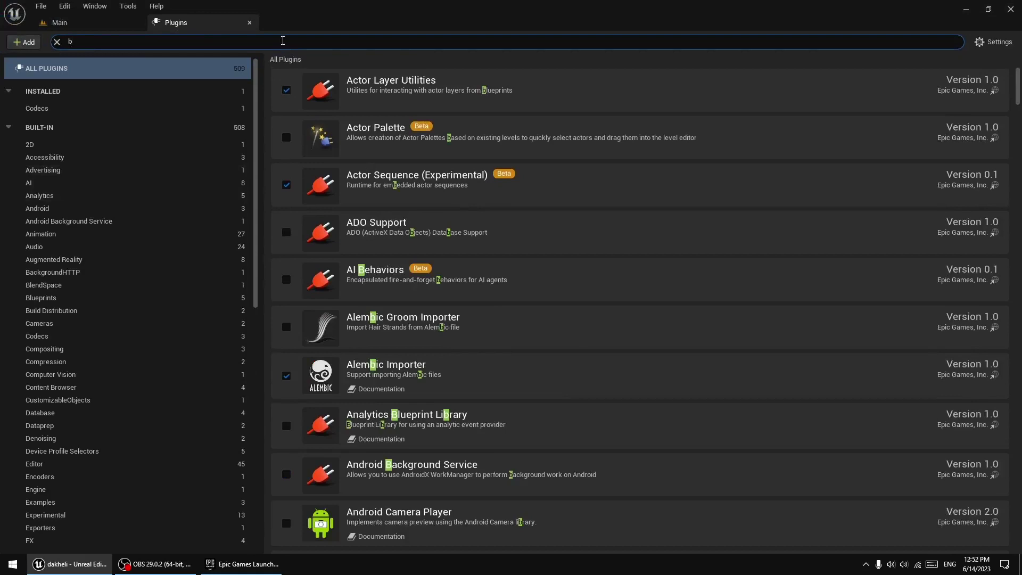
type("ri")
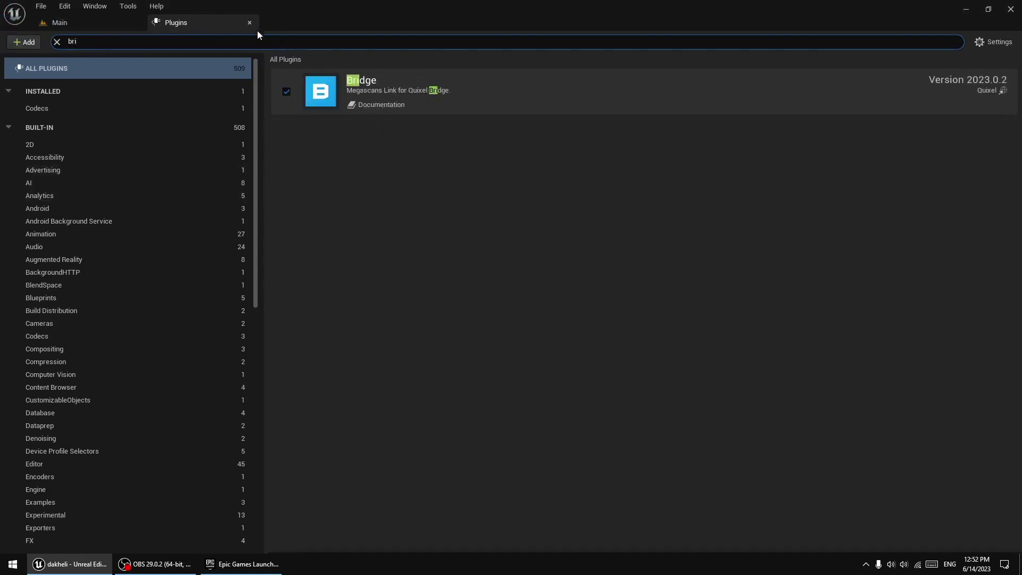
left_click(249, 22)
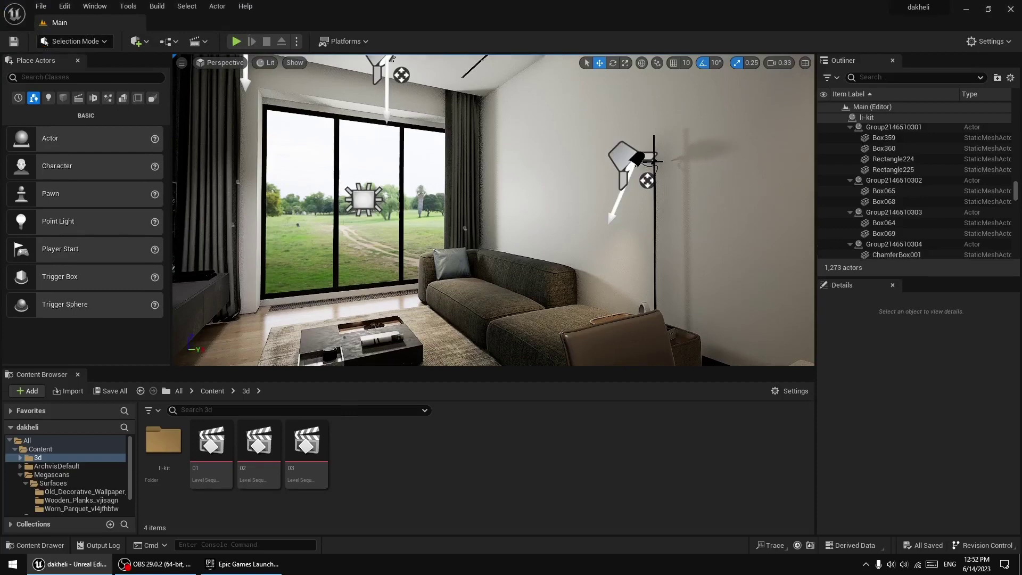
Confirm Quixel Bridge 5.2.0 is listed under engine 5.2.0's Installed Plugins, then close the launcher.
left_click(240, 564)
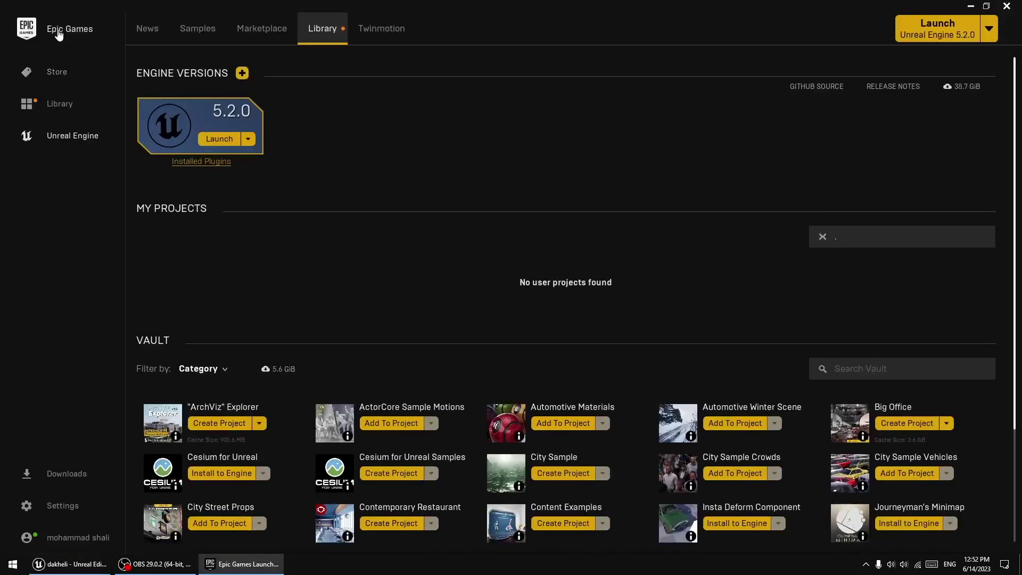
left_click(971, 6)
left_click(970, 6)
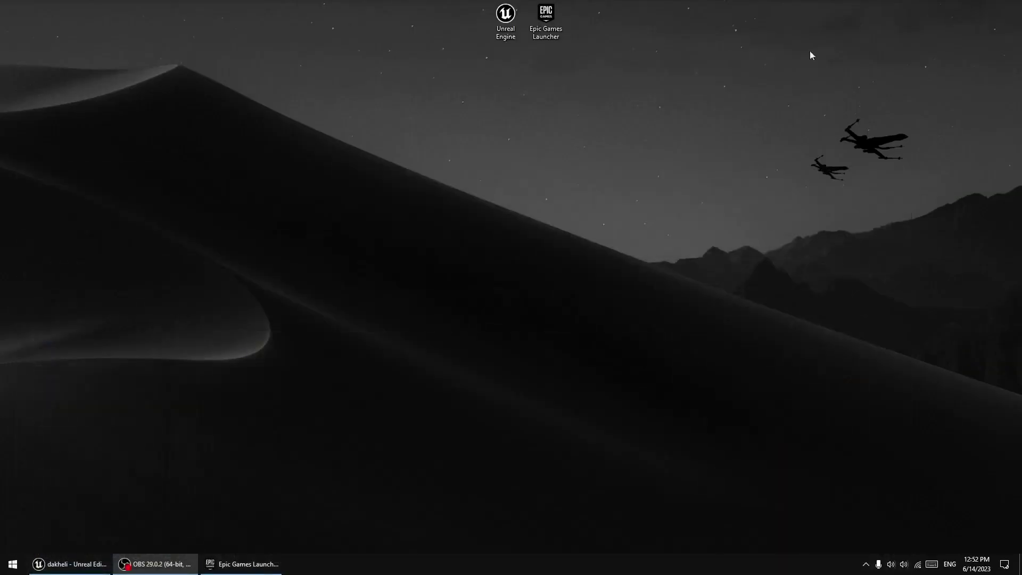
left_click_drag(551, 29, 573, 37)
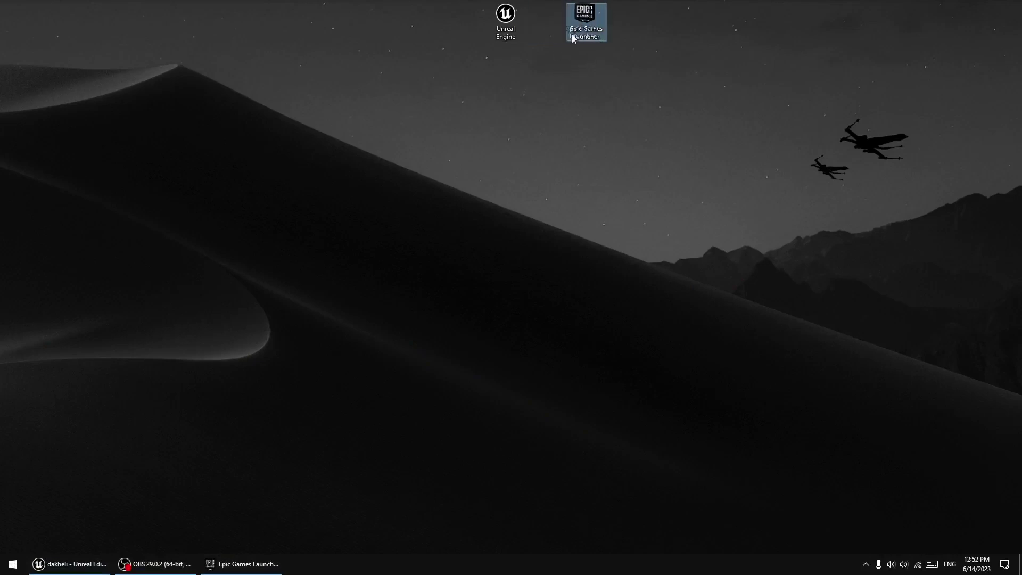
left_click(242, 564)
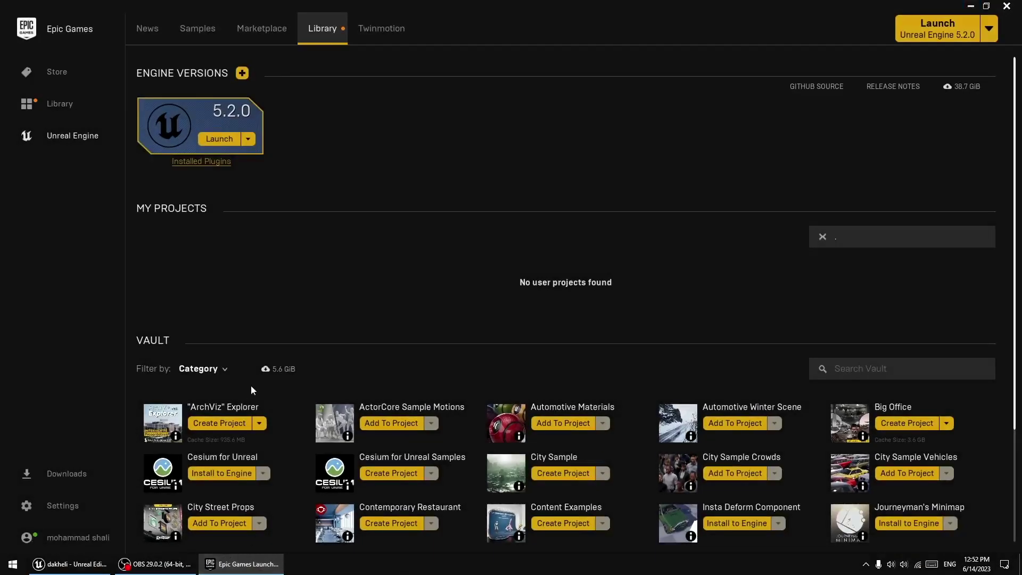
left_click(186, 162)
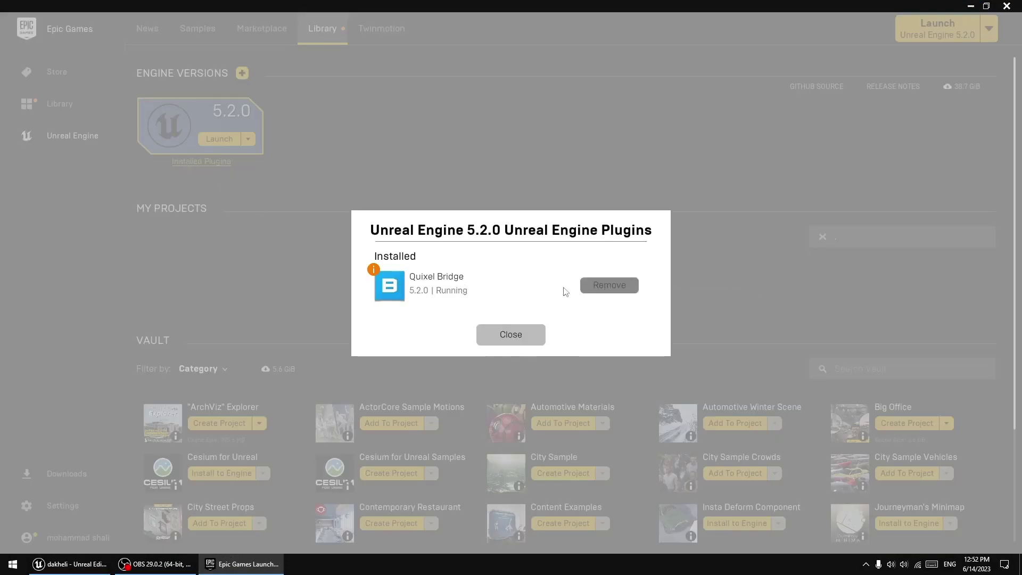
left_click(513, 336)
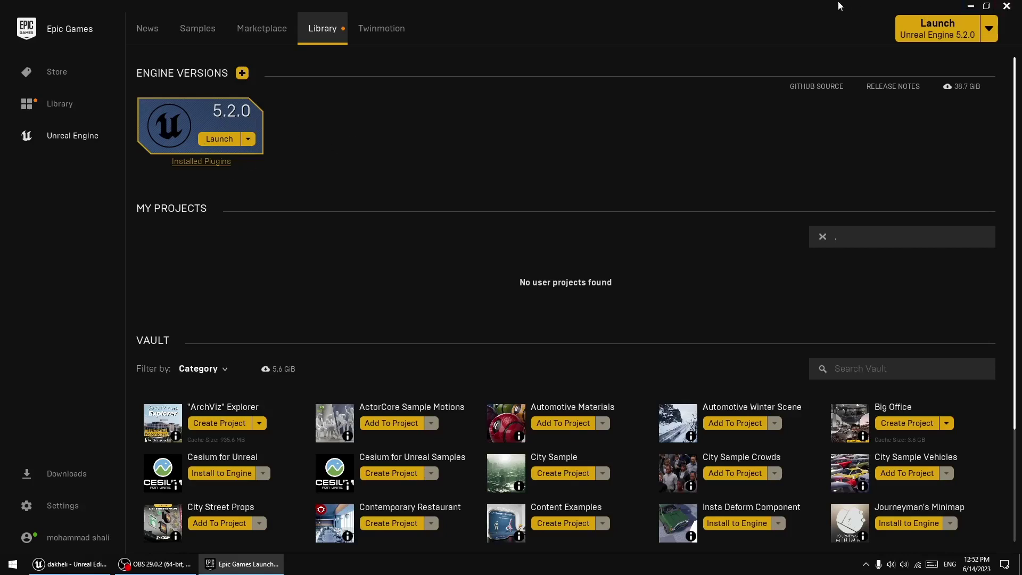
key("super+d")
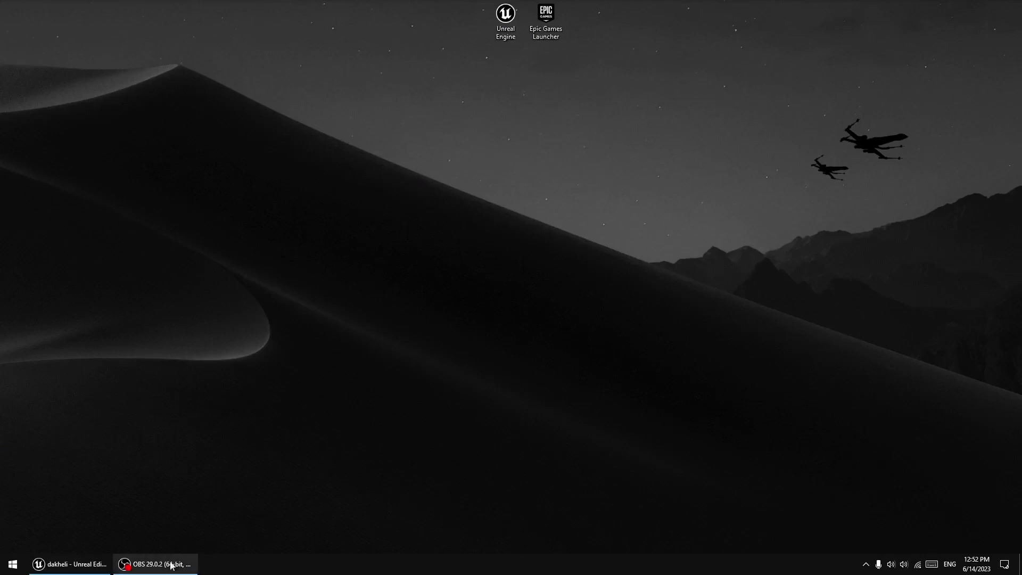
Restore Unreal Editor and fly the camera to face the sofa and coffee table.
left_click(85, 562)
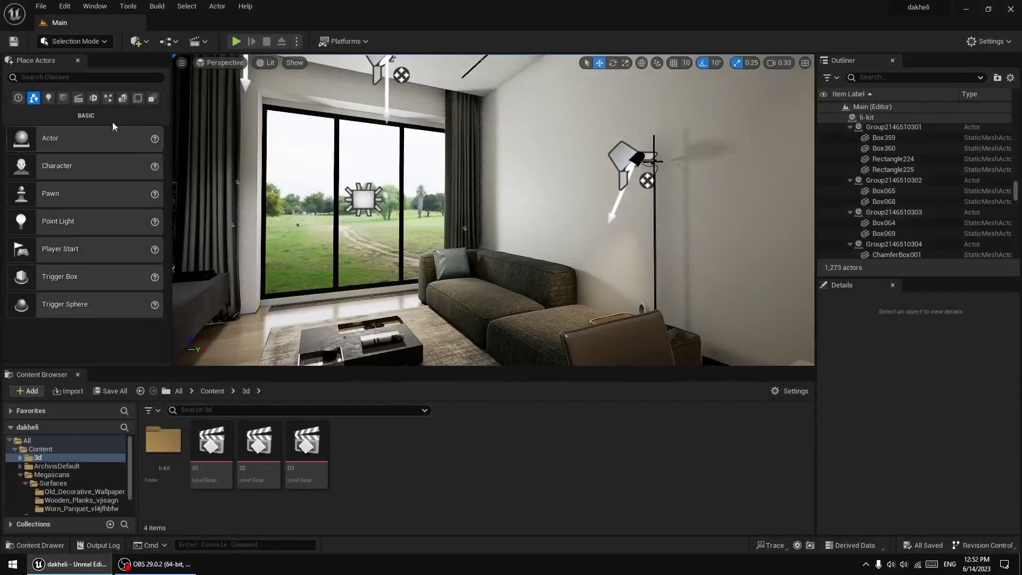
left_click(149, 41)
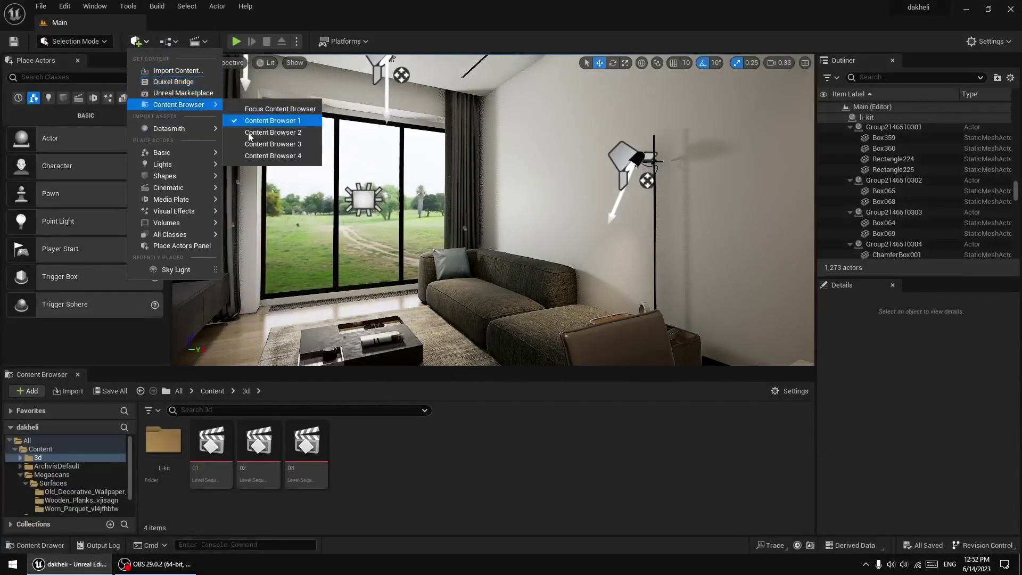
right_click_drag(497, 278, 497, 278)
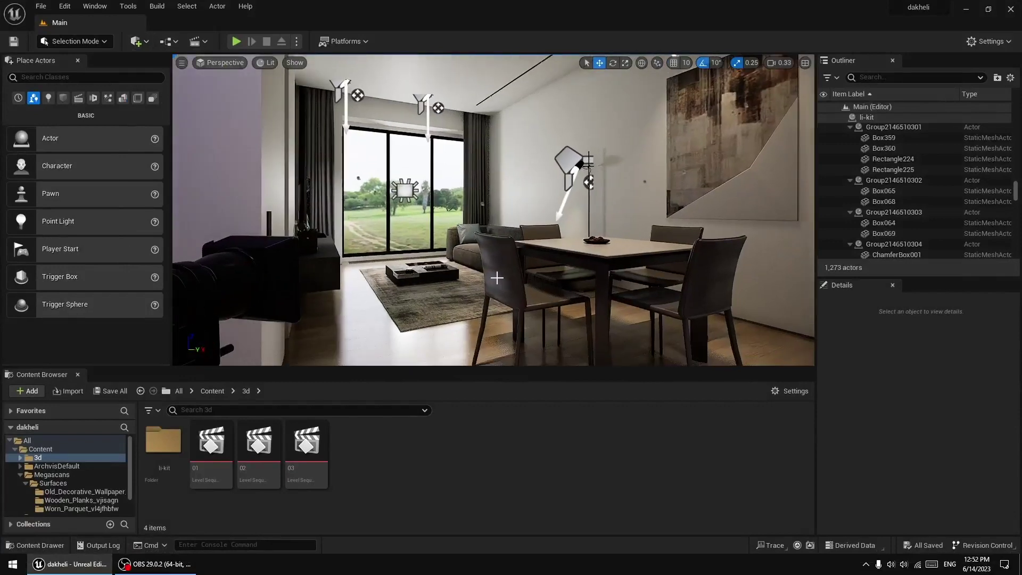
right_click_drag(497, 278, 515, 296)
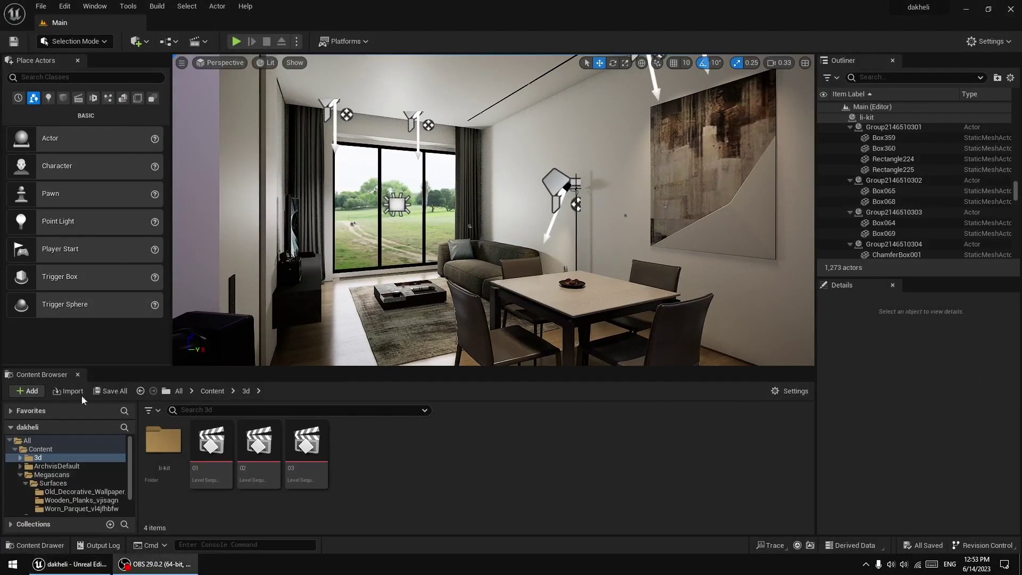
right_click_drag(459, 279, 477, 290)
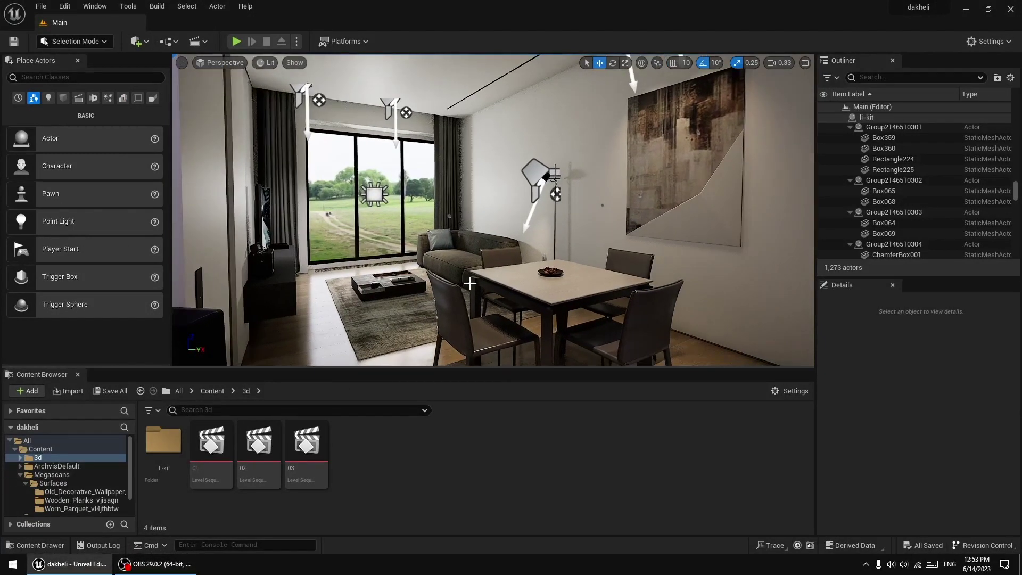
left_click_drag(470, 283, 202, 114)
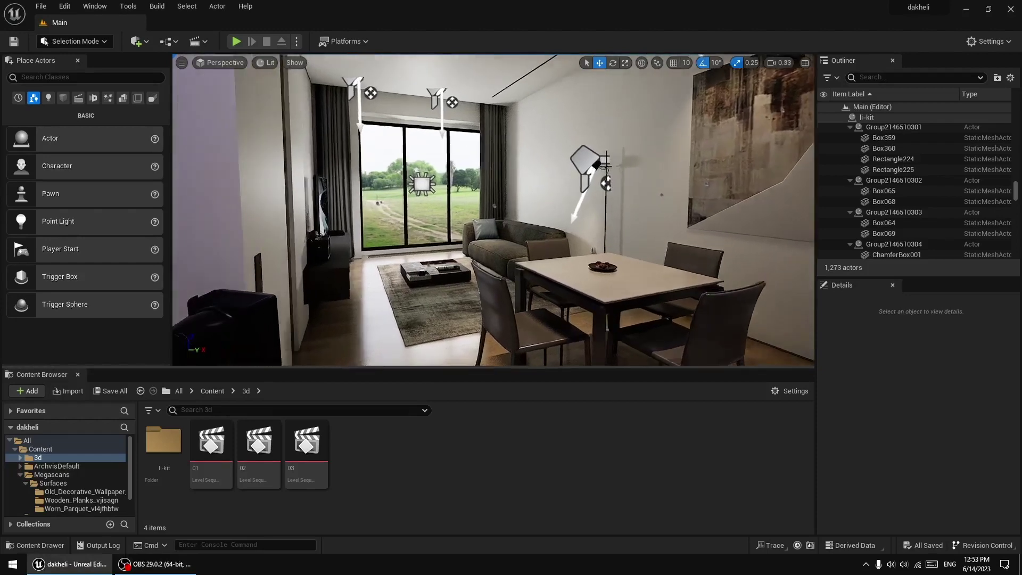
left_click(137, 41)
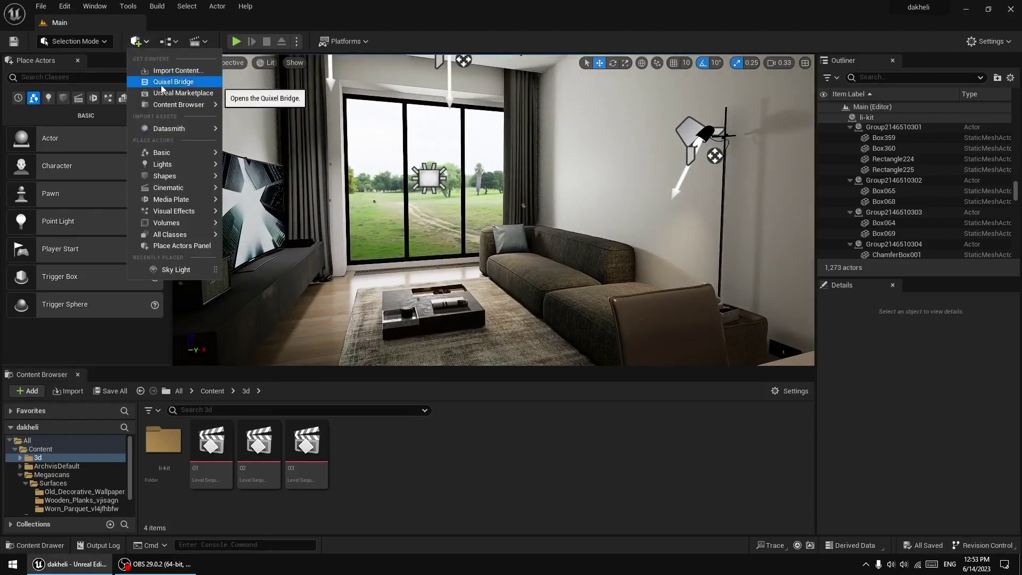
Open Quixel Bridge from the Add menu and choose Sign In from its profile menu.
left_click(162, 83)
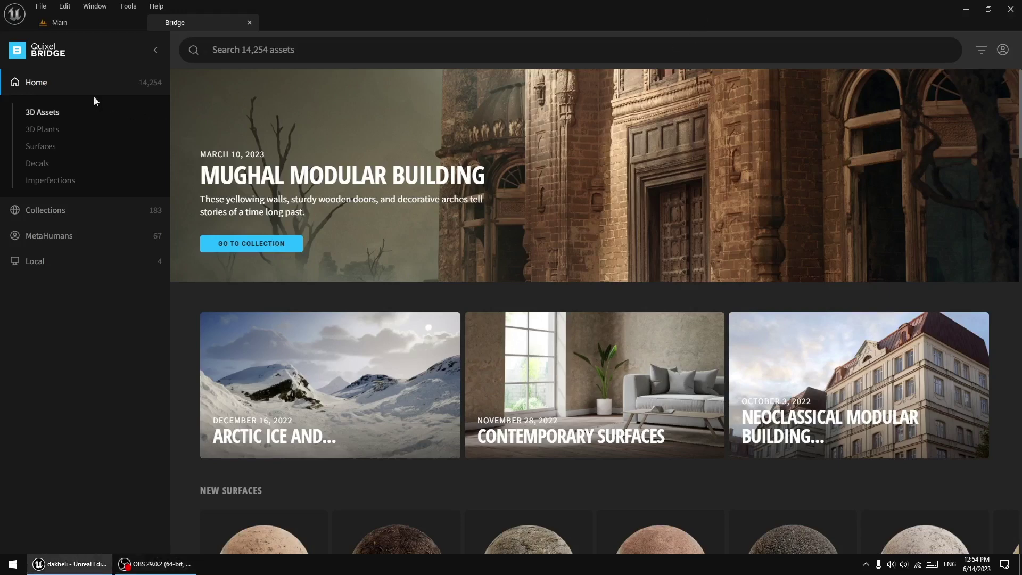
left_click(1002, 51)
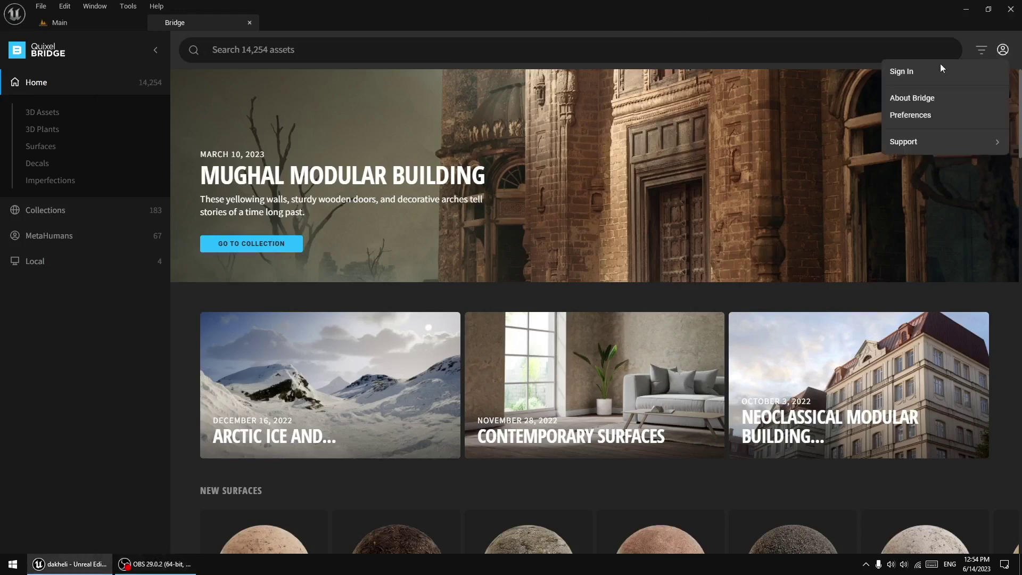
left_click(909, 73)
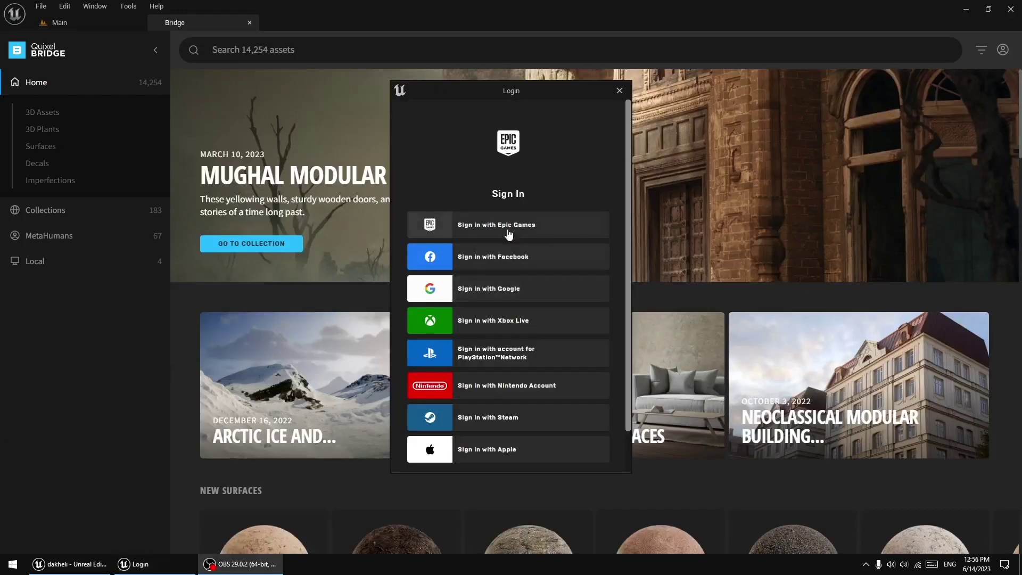
Sign in with Epic Games, correcting the e-mail field and entering the account password.
left_click(491, 235)
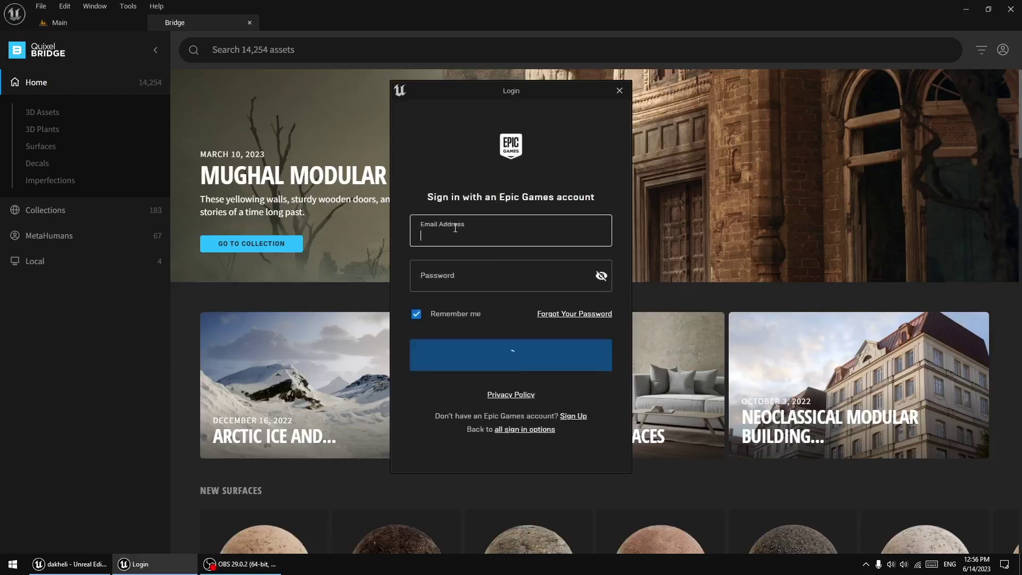
type("Quixel Bridge")
key("ctrl+a")
key("BackSpace")
left_click(517, 277)
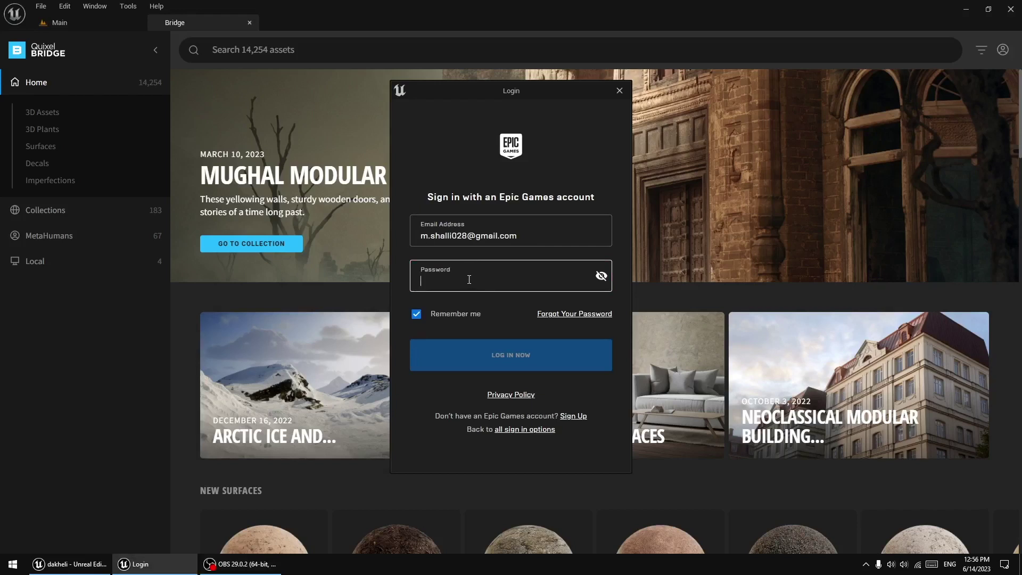
type("•••")
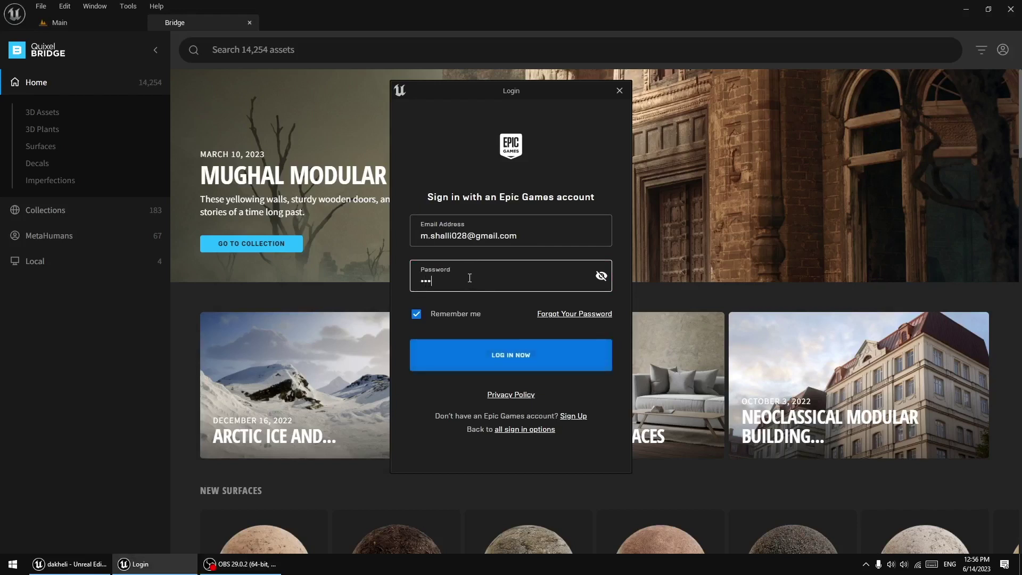
type("•••")
type("••")
left_click(512, 364)
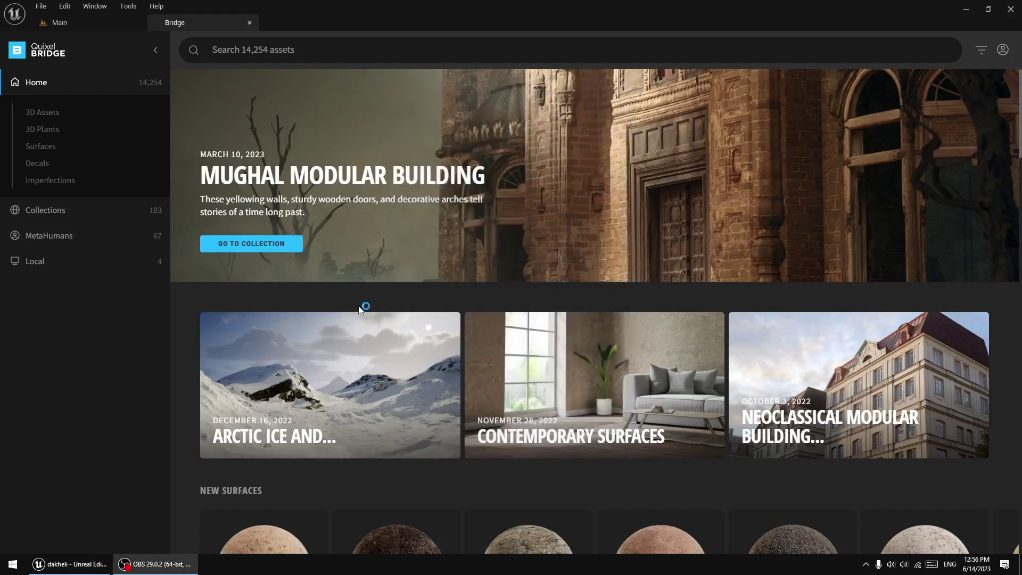
Browse the Bridge account menu, then collapse and re-expand the left sidebar.
left_click(1003, 49)
left_click(939, 71)
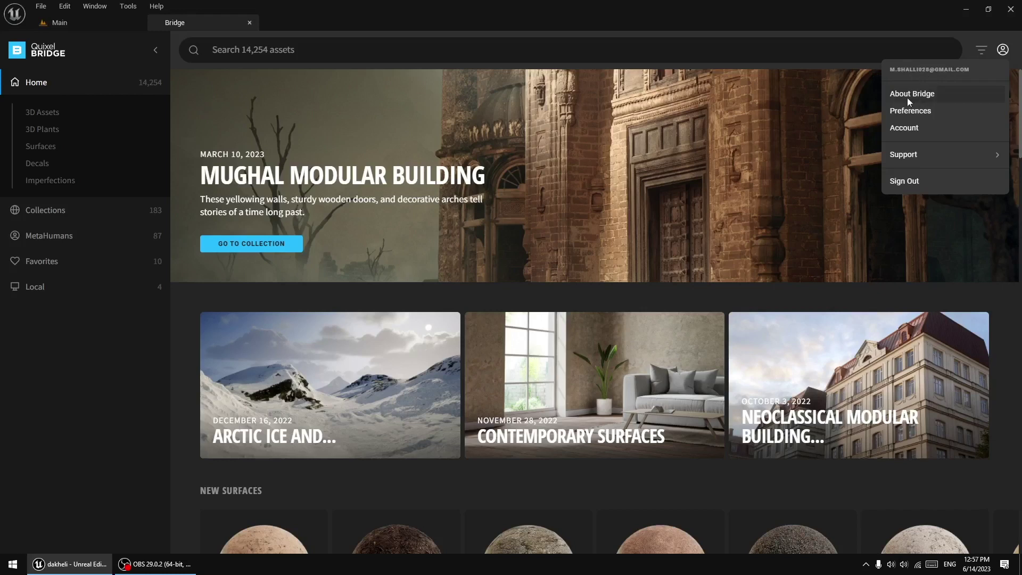
left_click(31, 84)
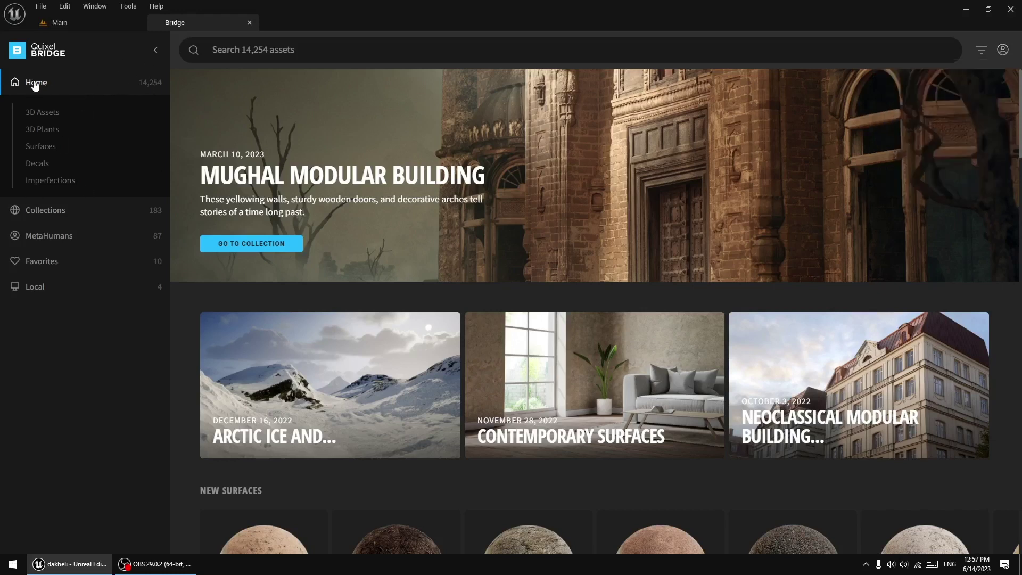
left_click(155, 51)
left_click(20, 52)
Check the Bridge version in About Bridge, then open Preferences showing D:\Megascans Library.
left_click(1002, 50)
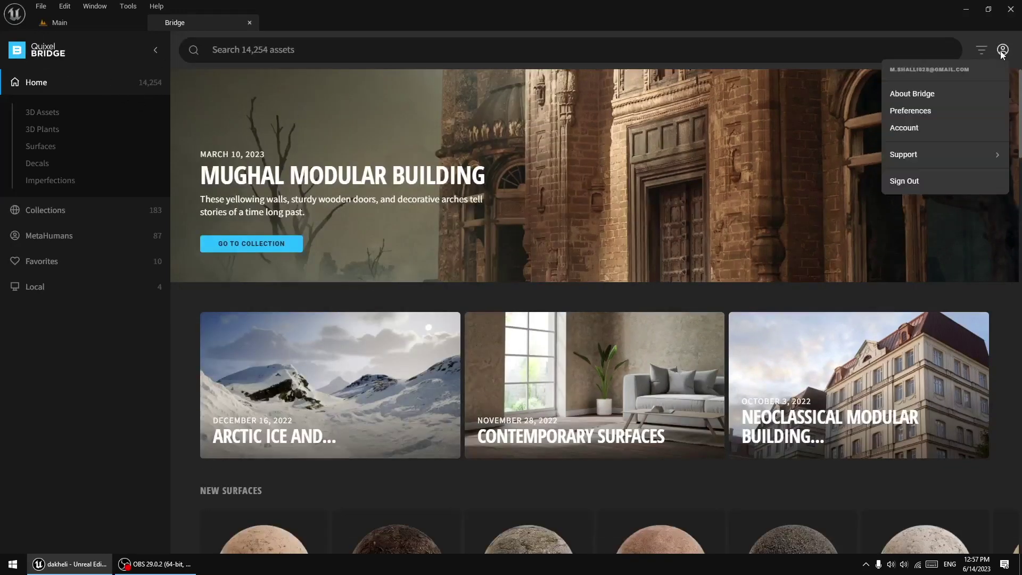
left_click(923, 93)
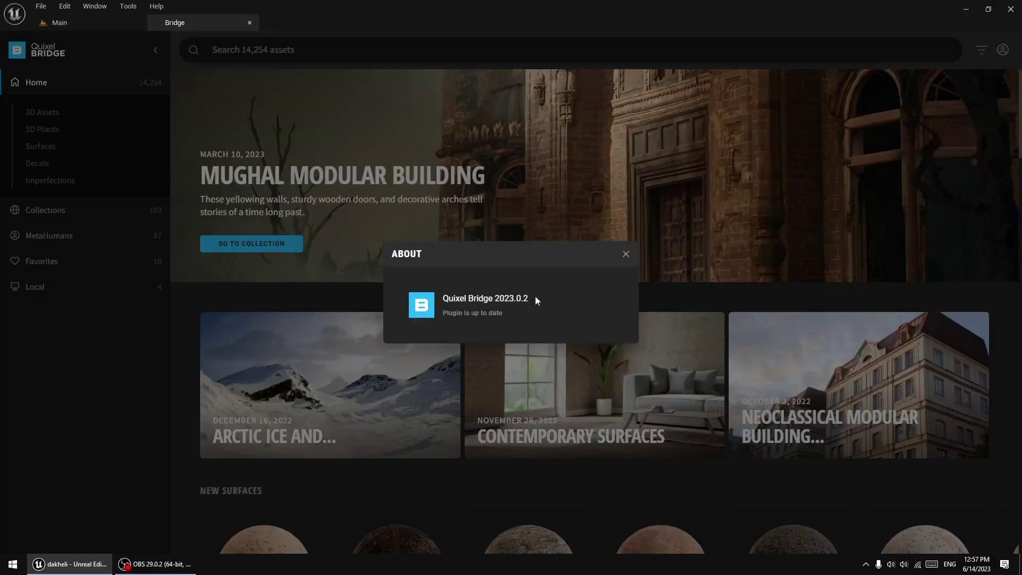
left_click(626, 254)
left_click(1002, 50)
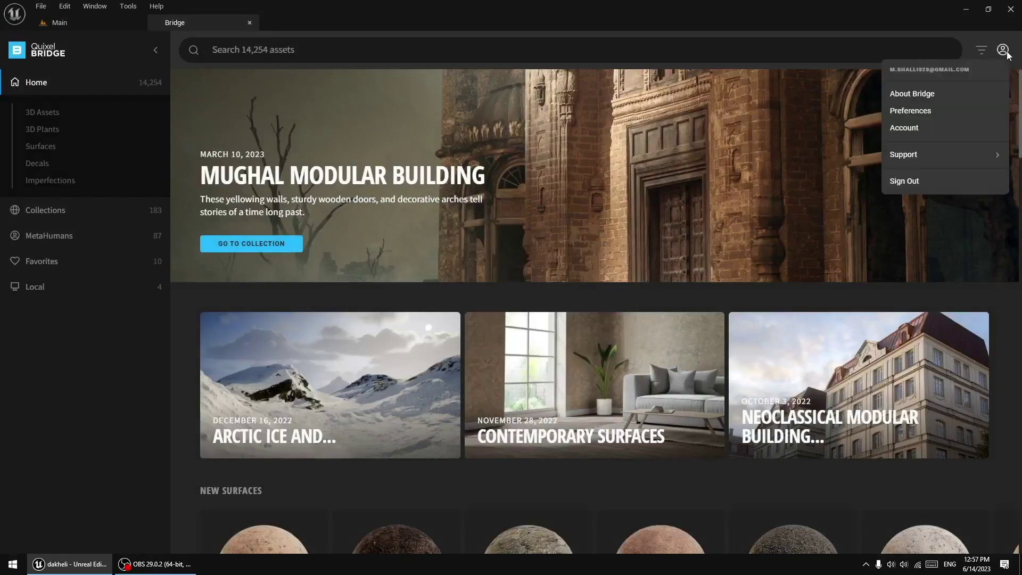
left_click(913, 112)
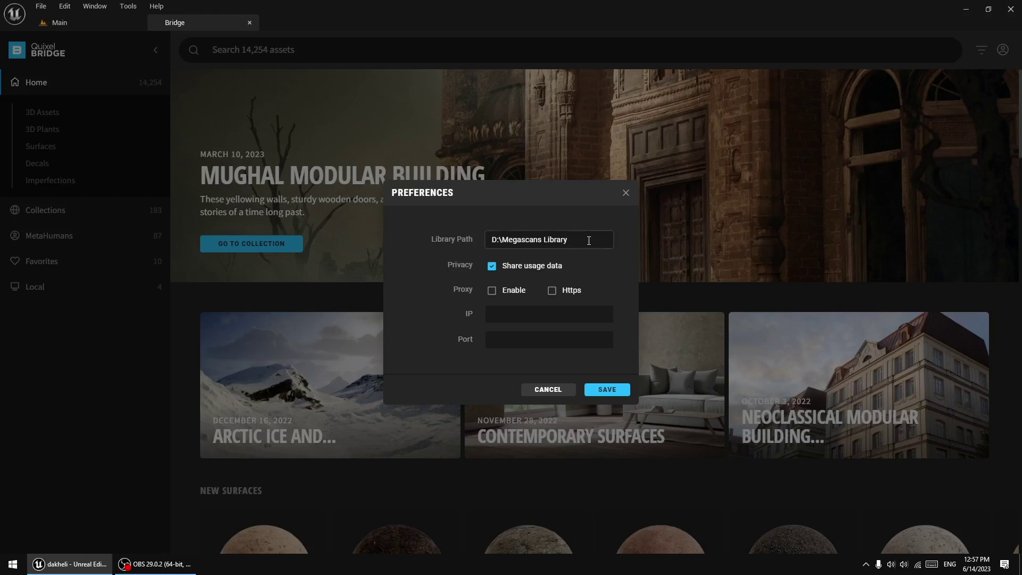
left_click(590, 240)
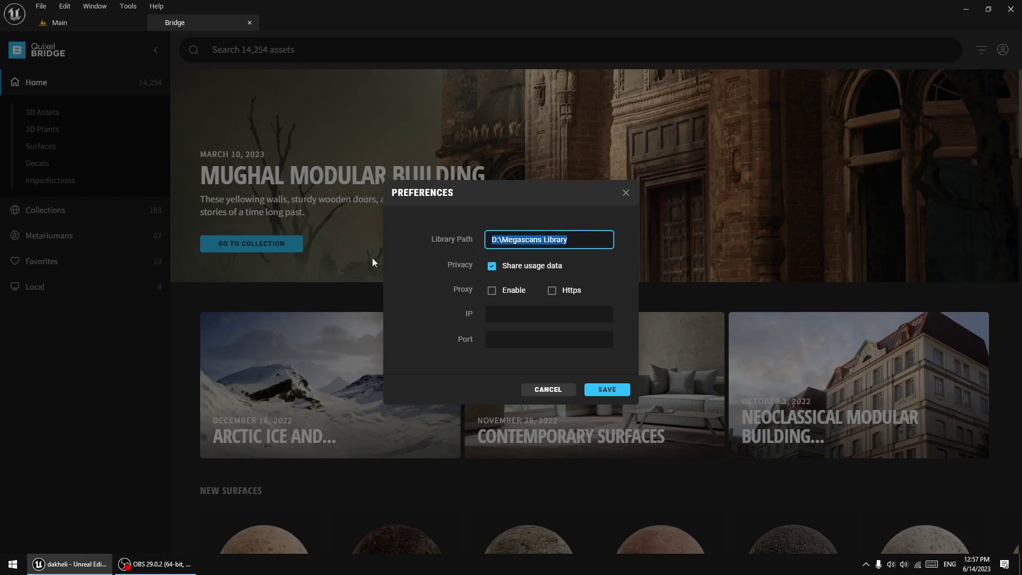
left_click(547, 242)
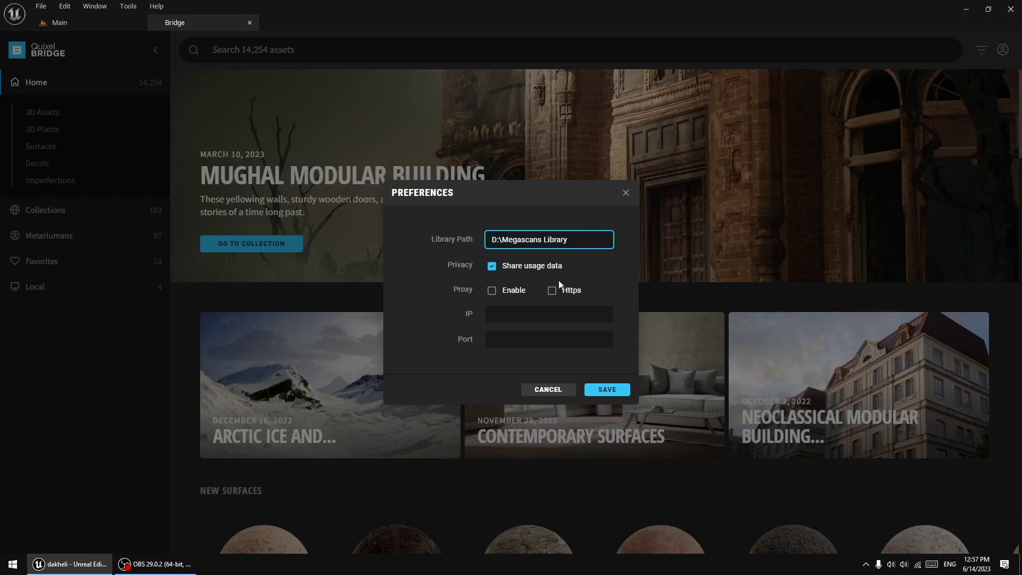
left_click(578, 240)
left_click(12, 564)
Copy the D:\Megascans Library path from File Explorer's address bar, then minimize Explorer.
left_click(281, 335)
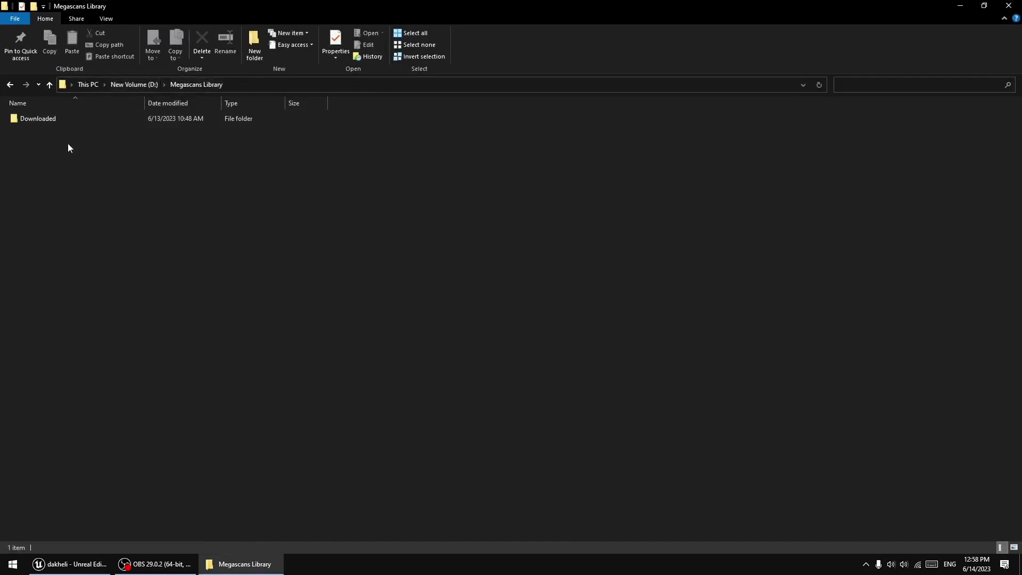
left_click(255, 87)
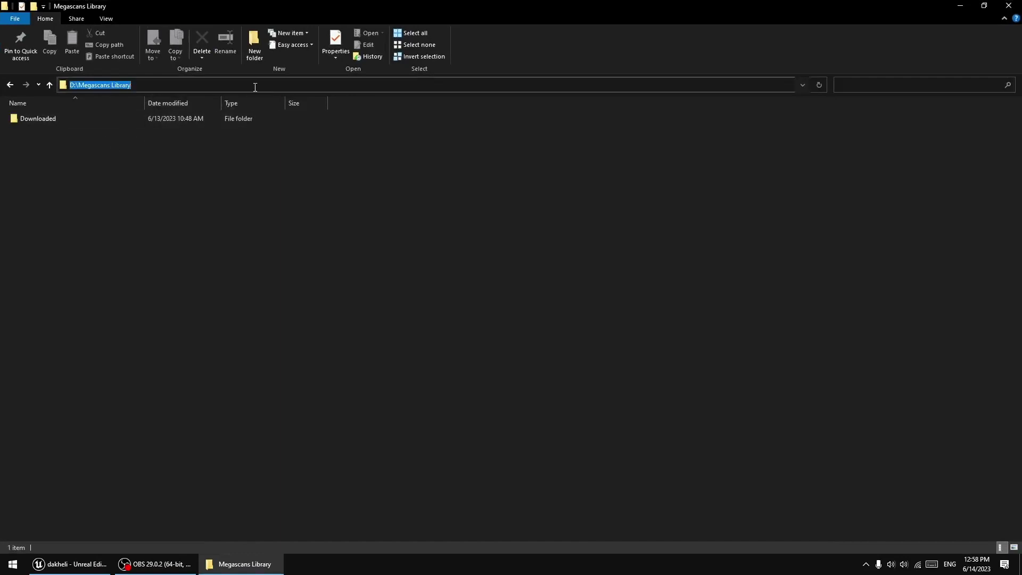
right_click(217, 86)
left_click(242, 126)
left_click(960, 6)
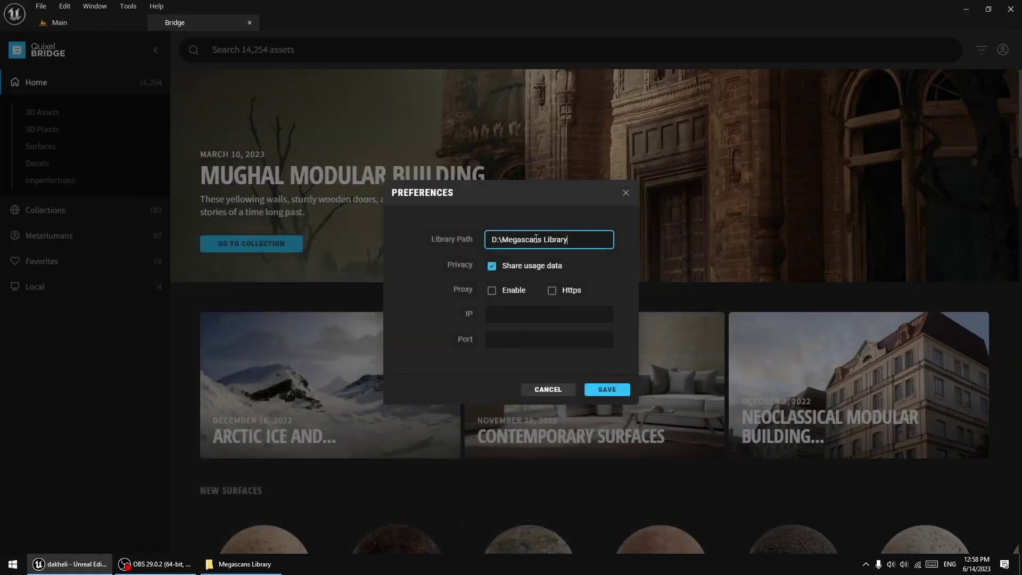
Replace the Library Path with the copied folder path, save, and bring Explorer forward.
key("ctrl+a")
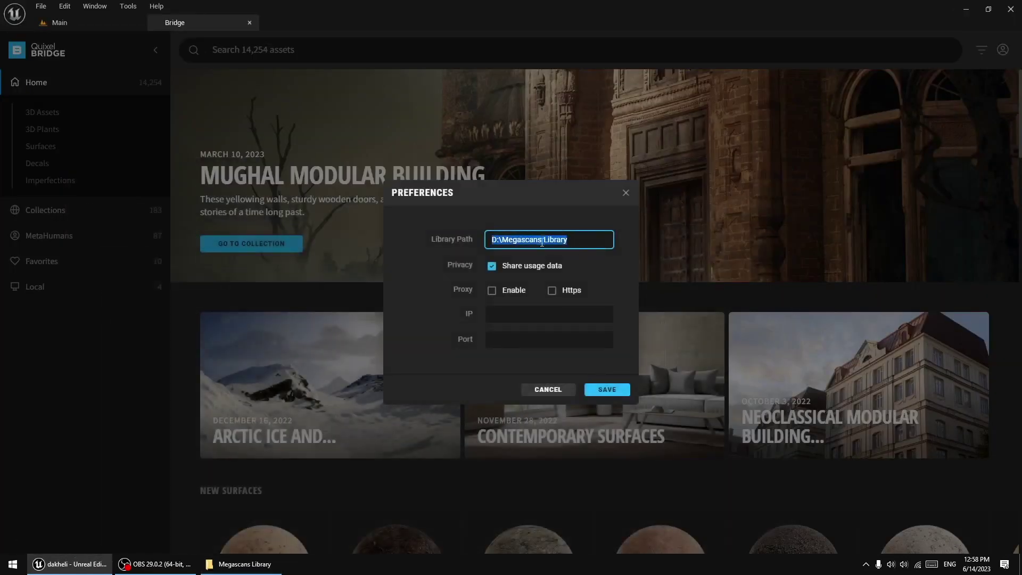
key("ctrl+v")
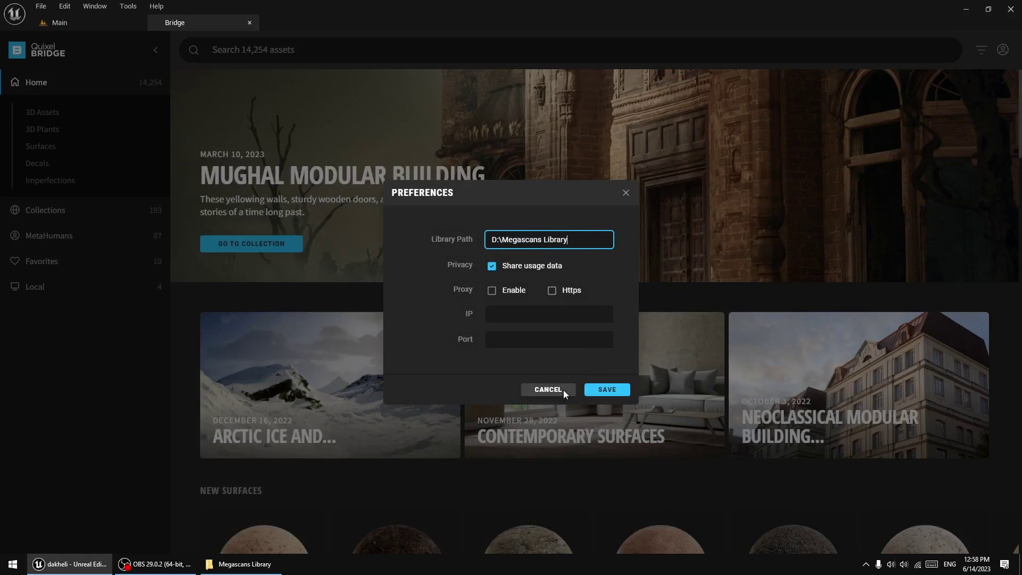
left_click(617, 389)
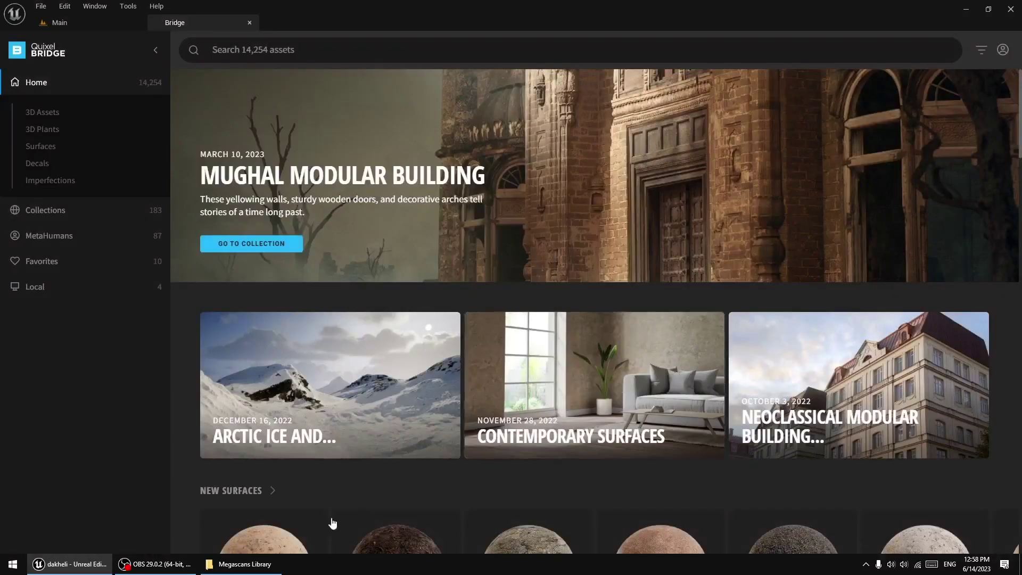
left_click(242, 564)
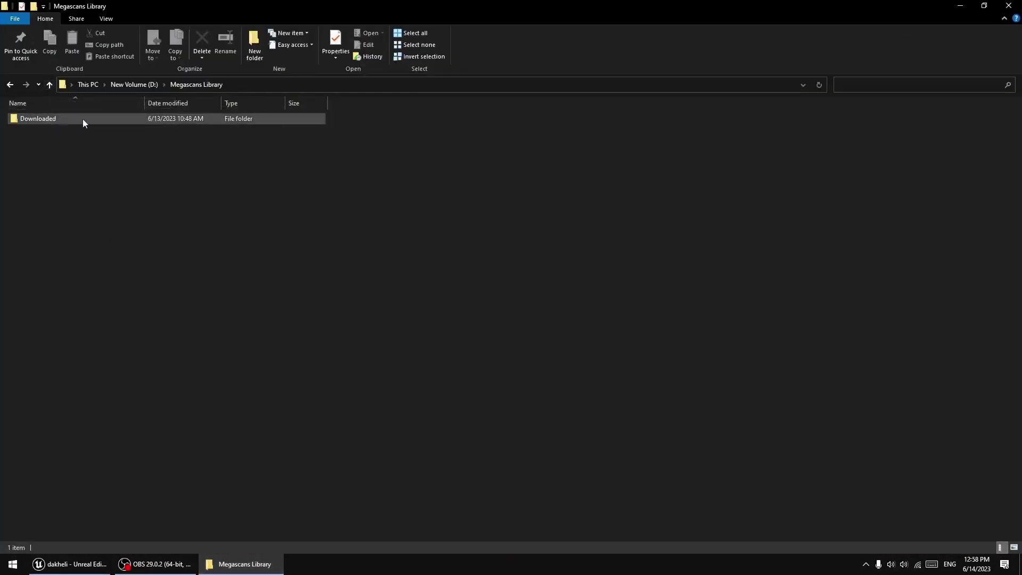
Select and deselect the Downloaded folder in Megascans Library, then minimize Explorer.
left_click(56, 119)
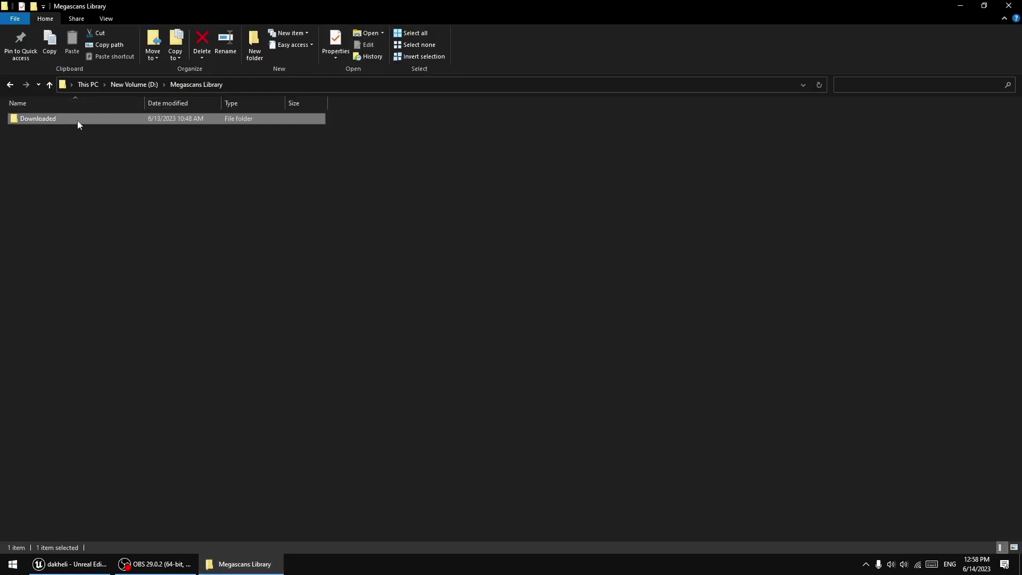
left_click(197, 84)
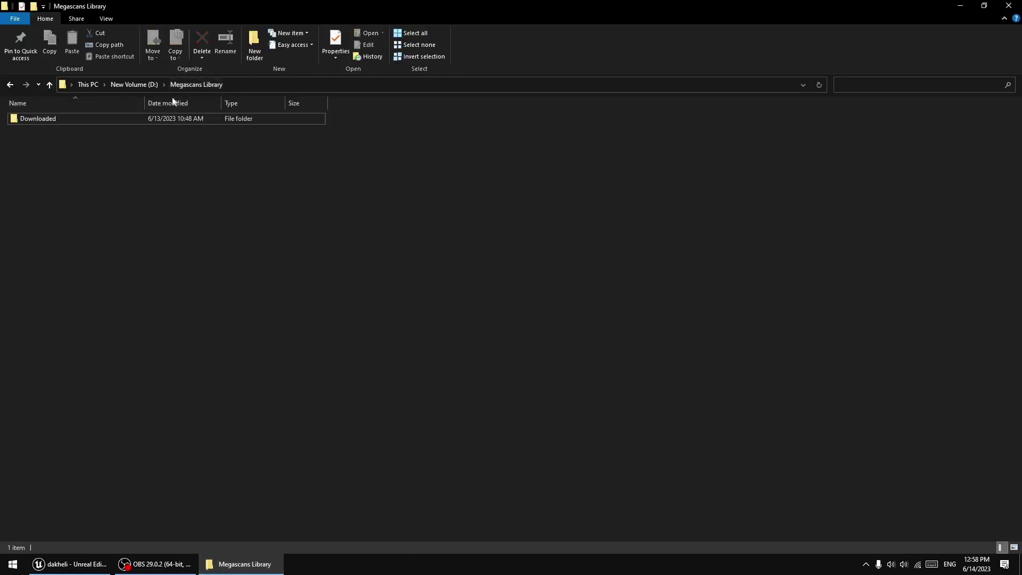
left_click(960, 5)
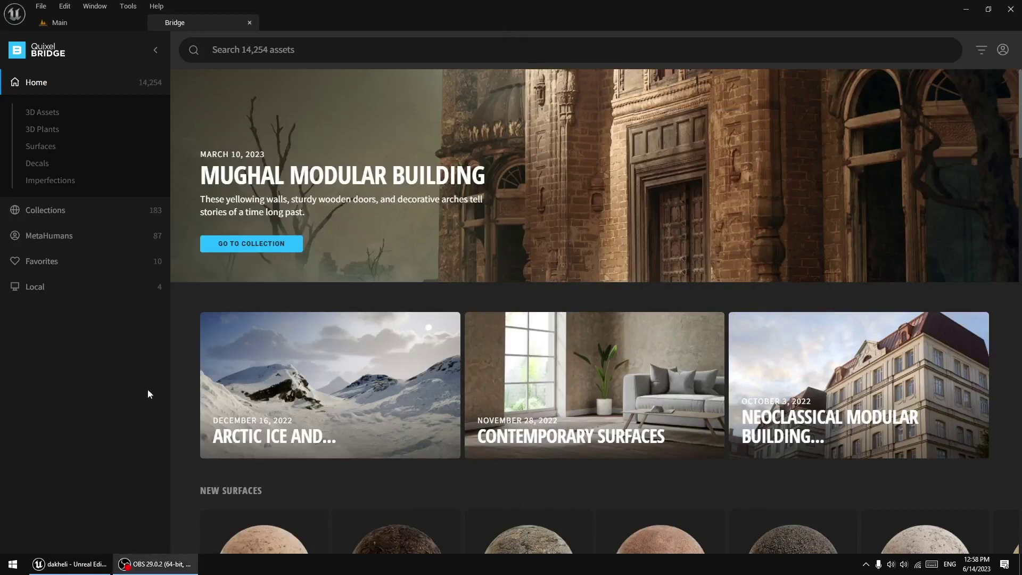
Open the online account page from the Bridge account menu.
left_click(1002, 49)
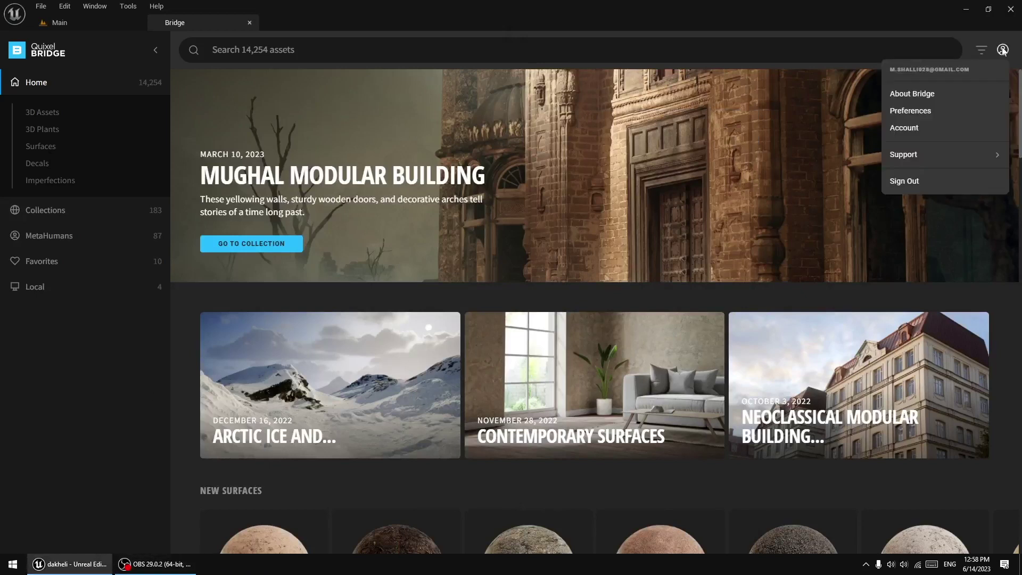
left_click(916, 133)
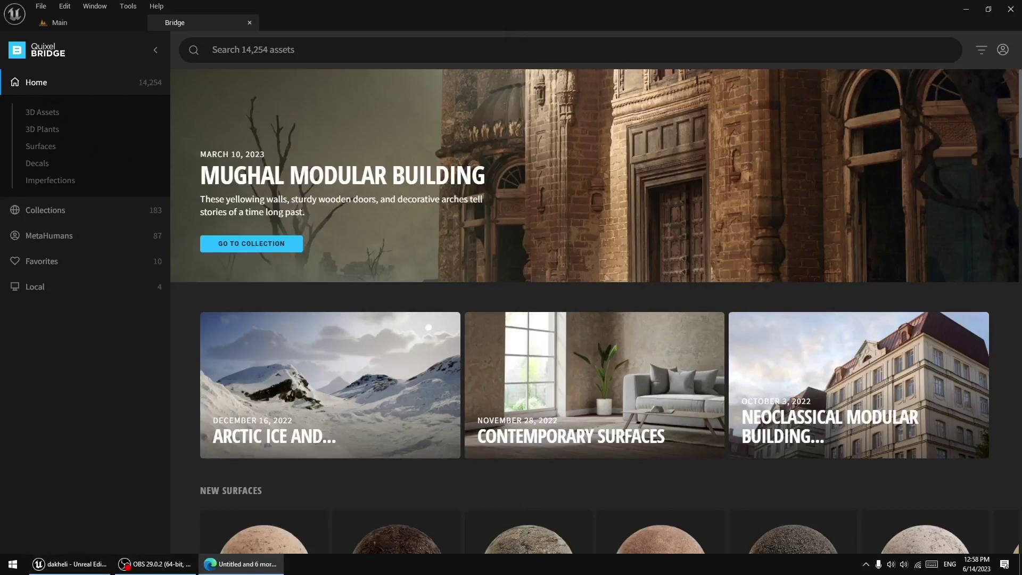
left_click(1002, 50)
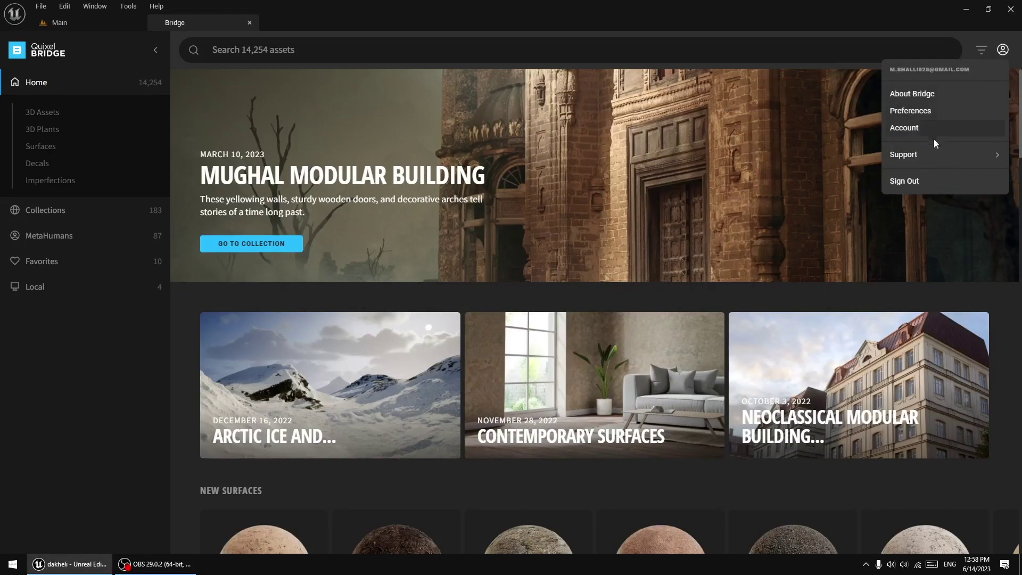
Look through Bridge's asset type, size, state, environment and colour filter dropdowns.
mouse_move(915, 153)
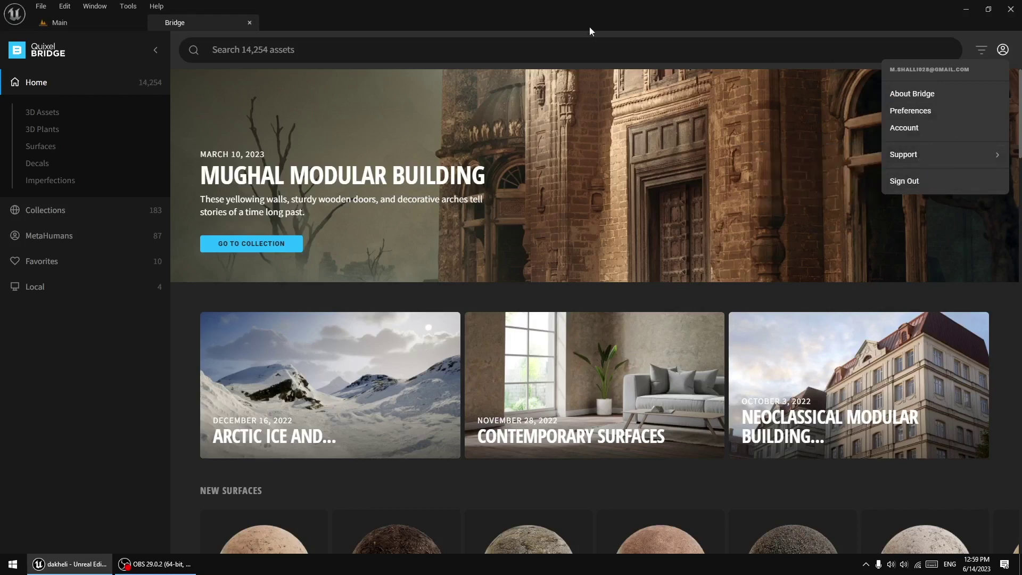
left_click(984, 49)
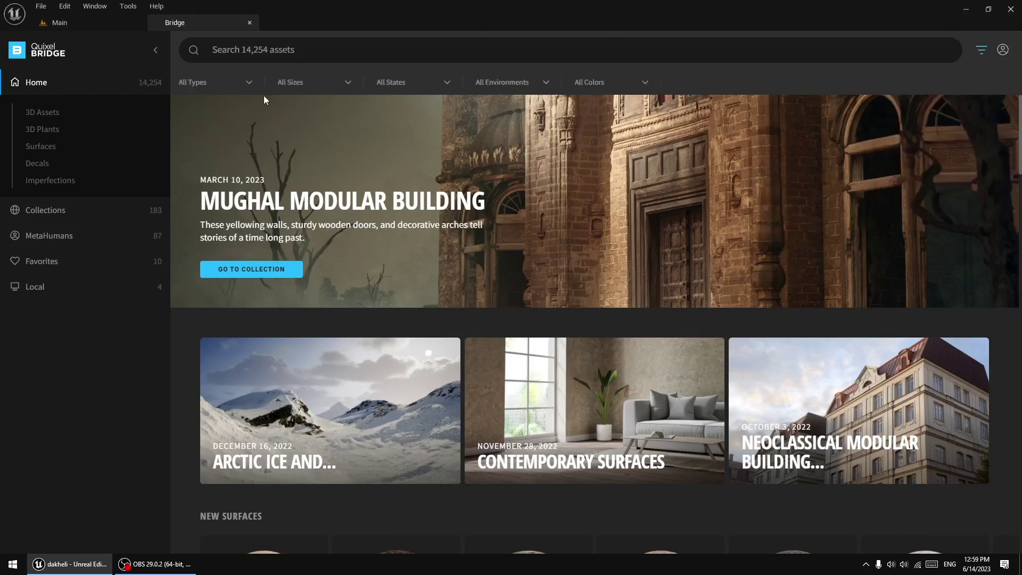
left_click(245, 83)
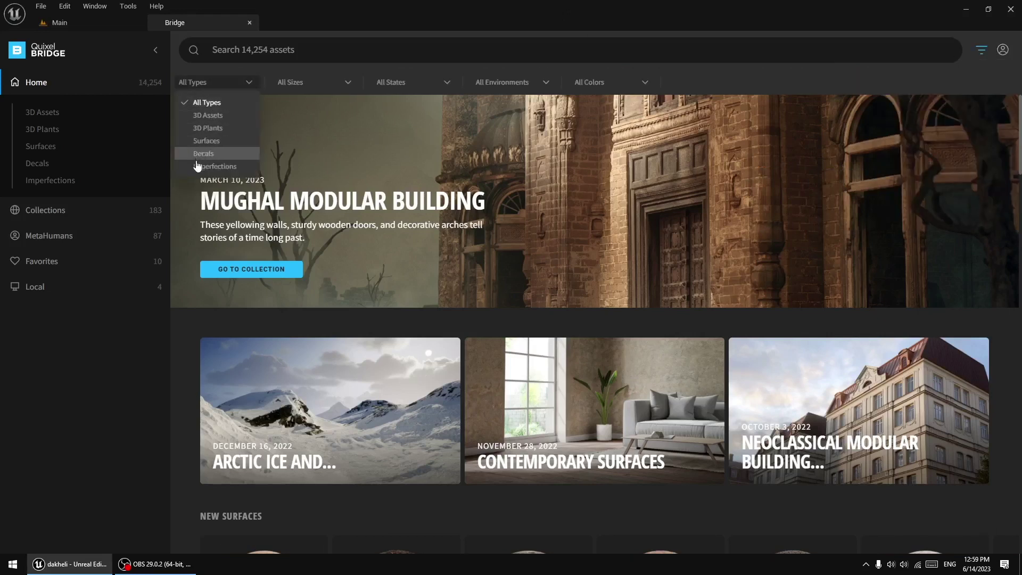
left_click(346, 85)
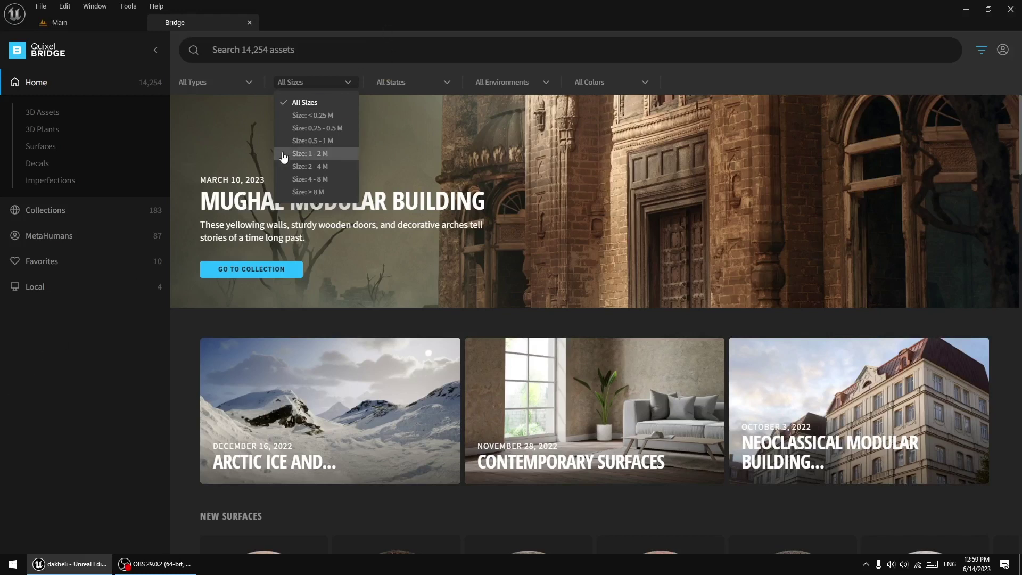
left_click(417, 84)
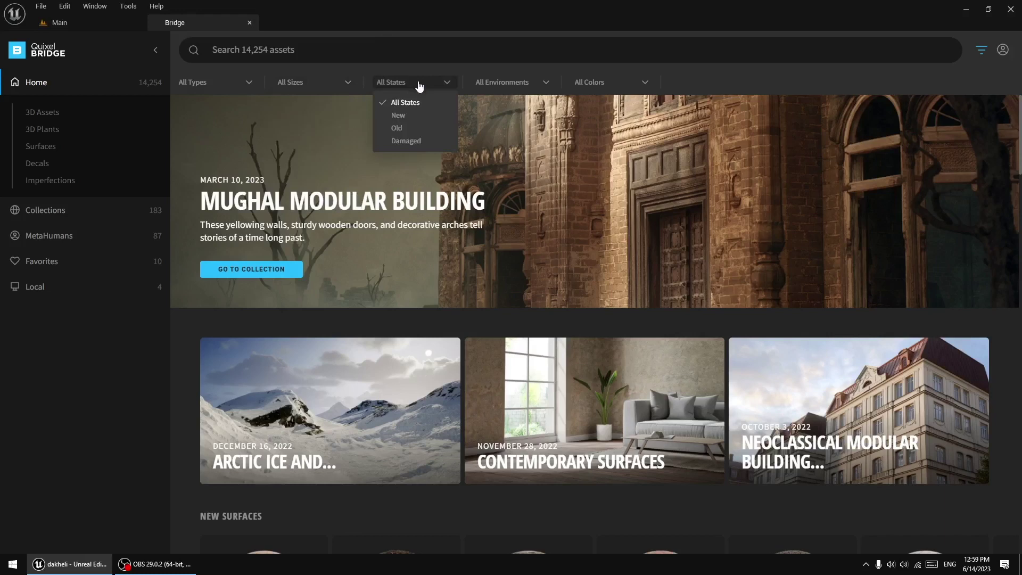
left_click(501, 83)
left_click(619, 86)
left_click(501, 83)
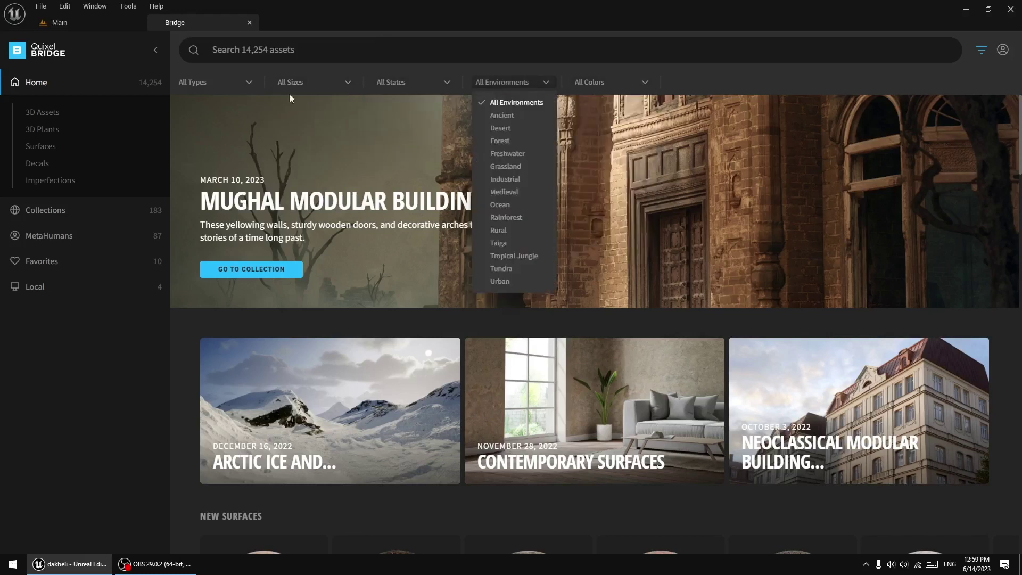
left_click(218, 83)
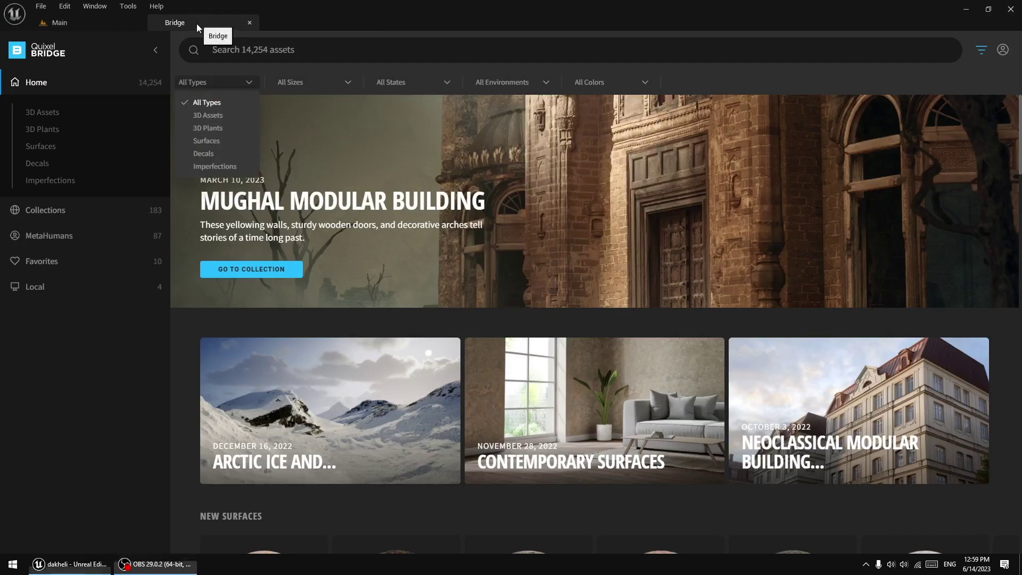
mouse_move(197, 24)
left_mouse_down()
mouse_move(319, 221)
mouse_move(336, 189)
left_mouse_up()
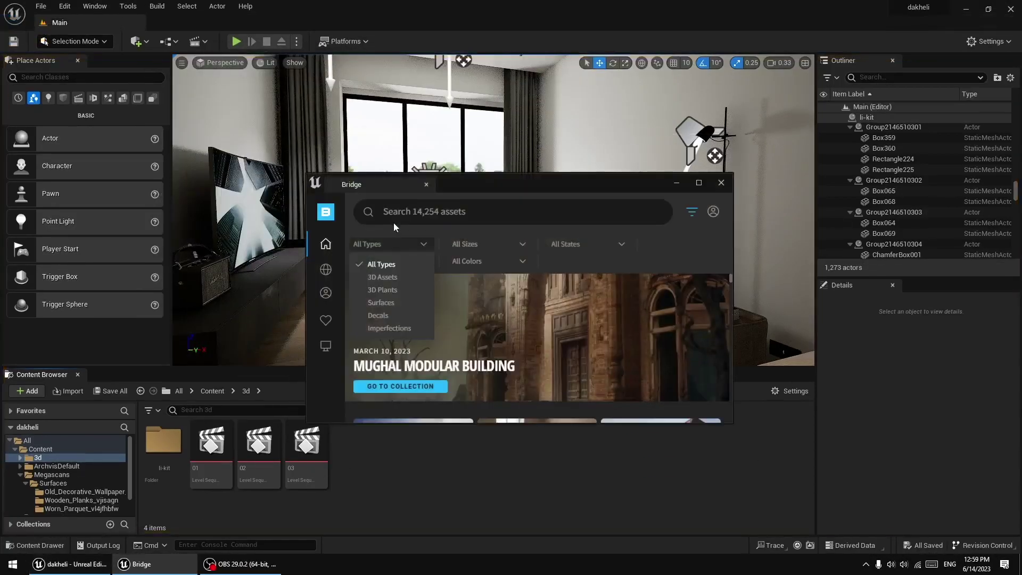
left_click(414, 250)
mouse_move(412, 201)
left_mouse_down()
mouse_move(218, 183)
mouse_move(231, 188)
left_mouse_up()
scroll(360, 274, "down", 5)
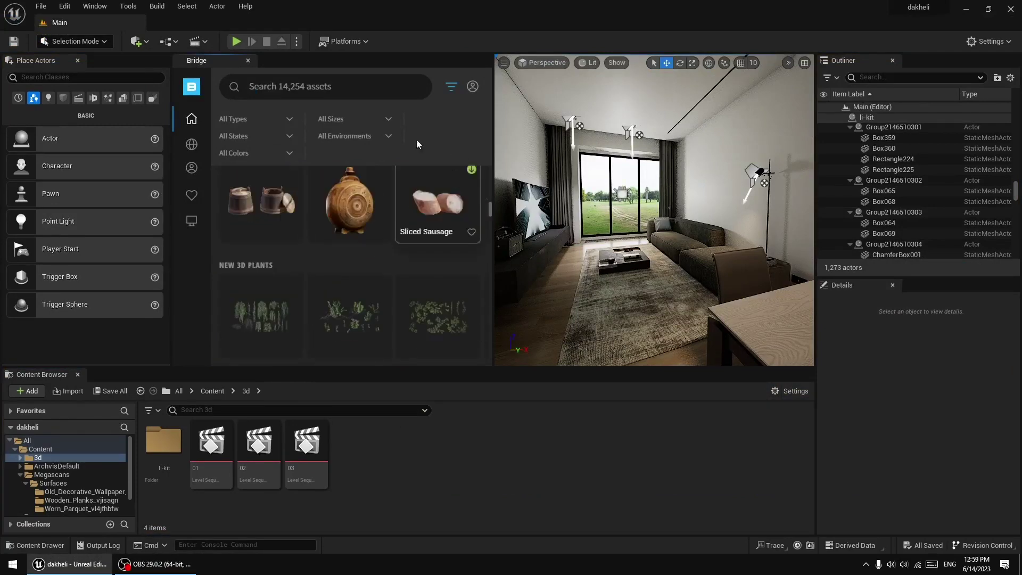
right_click_drag(550, 242, 538, 250)
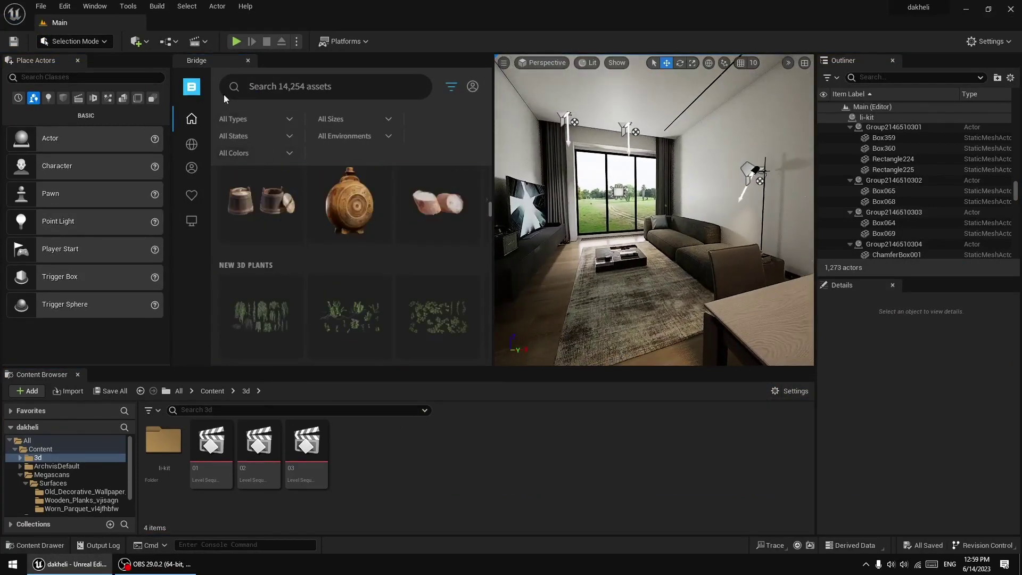
mouse_move(214, 62)
left_mouse_down()
mouse_move(678, 458)
mouse_move(982, 394)
left_mouse_up()
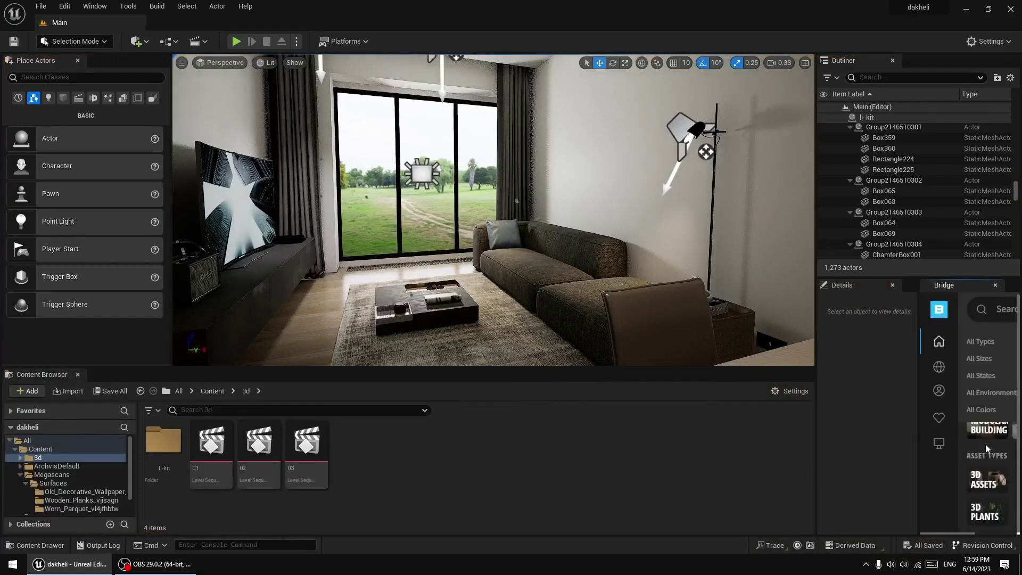
left_click_drag(955, 288, 206, 28)
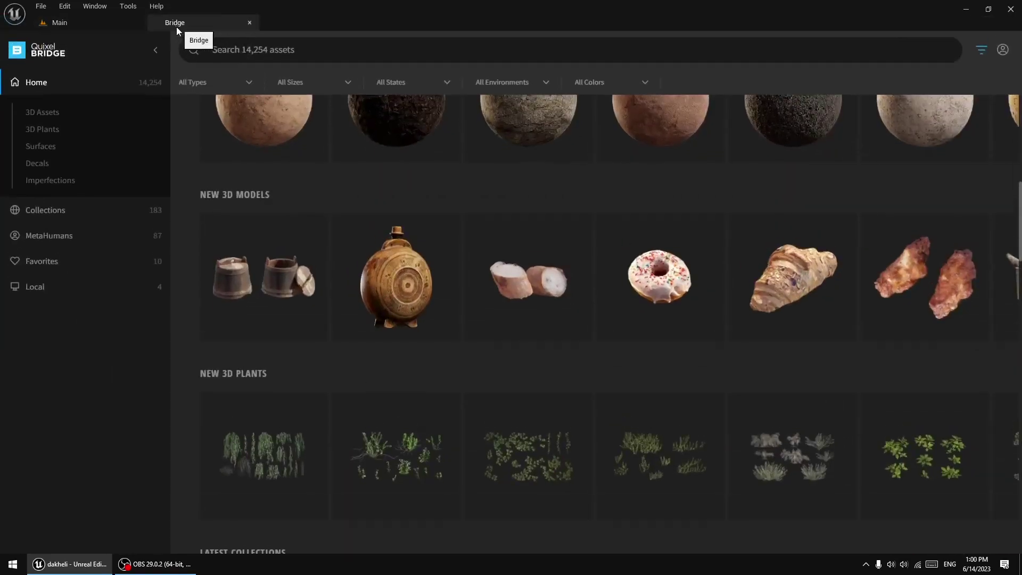
left_click_drag(199, 25, 275, 132)
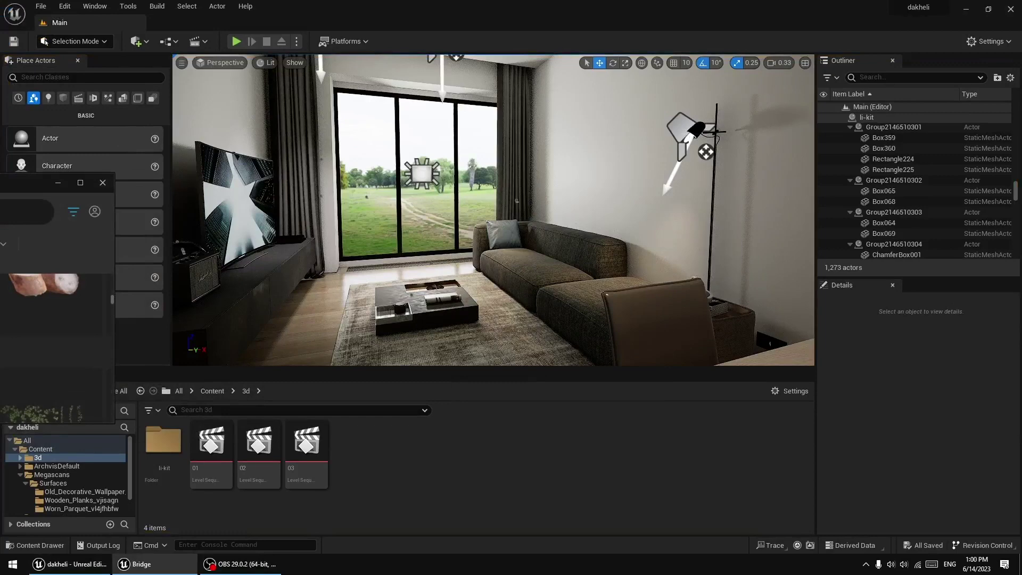
left_click_drag(21, 182, 180, 26)
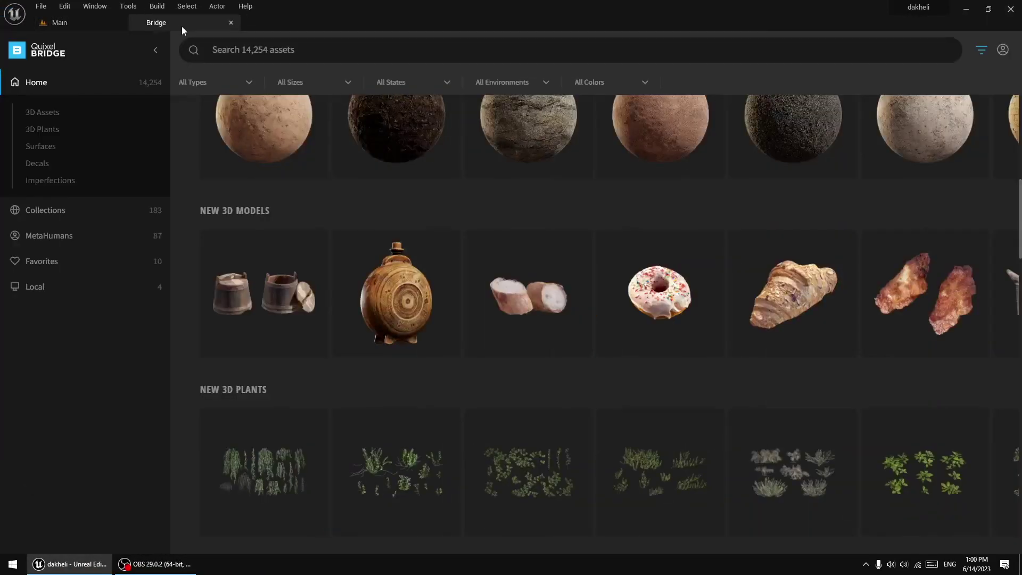
left_click(102, 23)
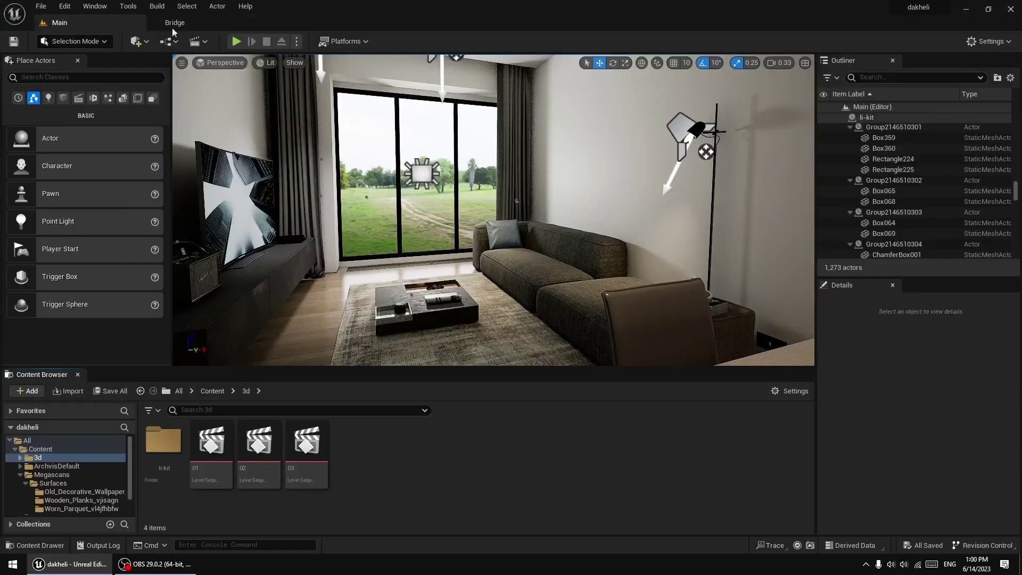
left_click(193, 23)
scroll(337, 218, "up", 5)
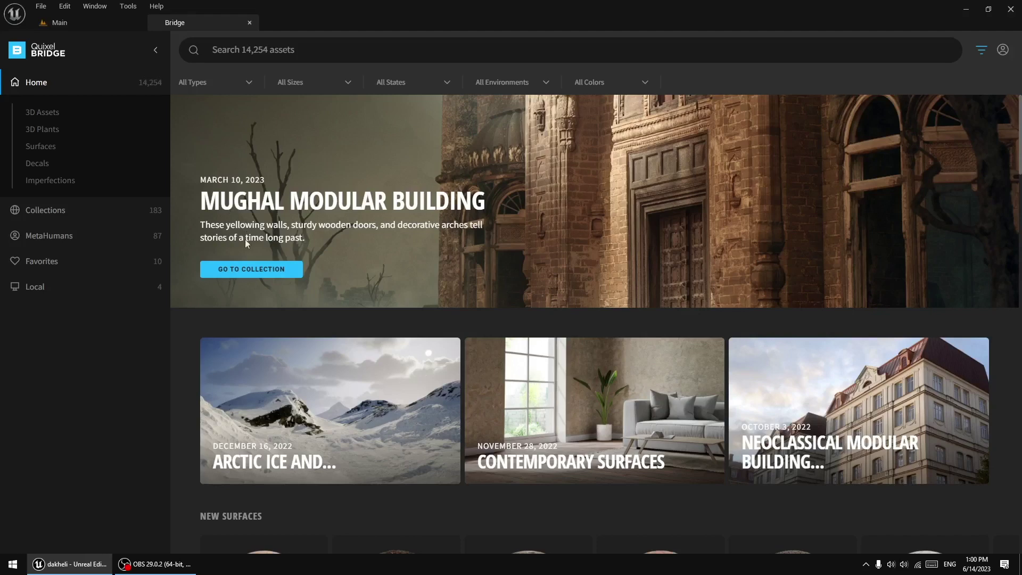
Glance at the Mughal Modular Building collection, then scroll the Collections overview to its sets.
left_click(237, 269)
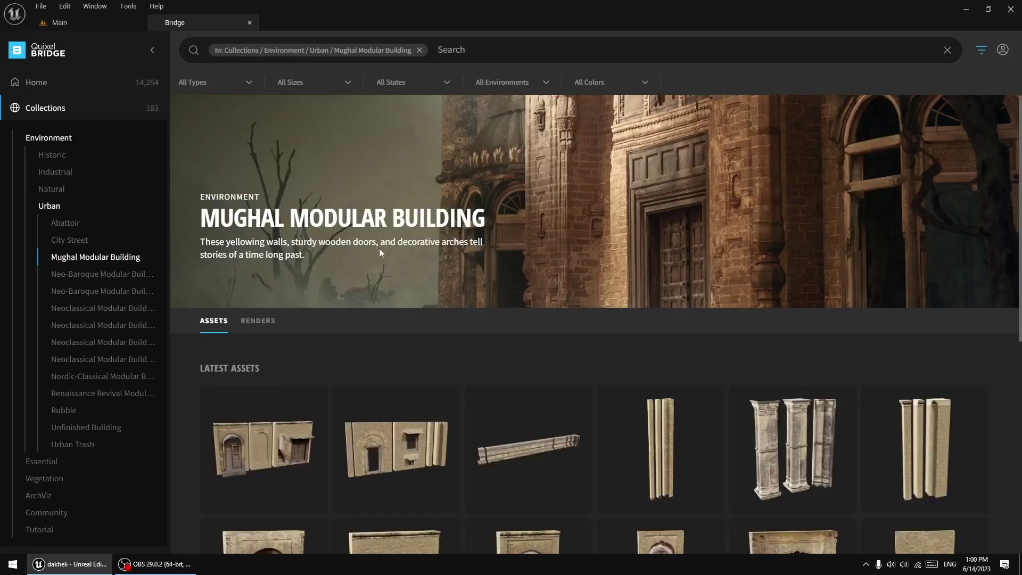
scroll(416, 292, "down", 2)
scroll(458, 330, "down", 5)
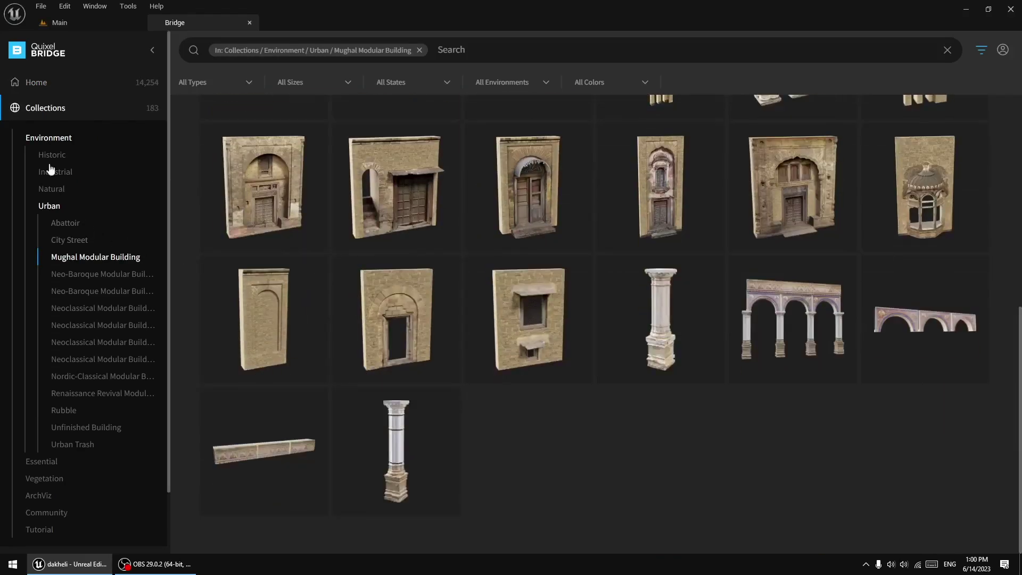
left_click(49, 114)
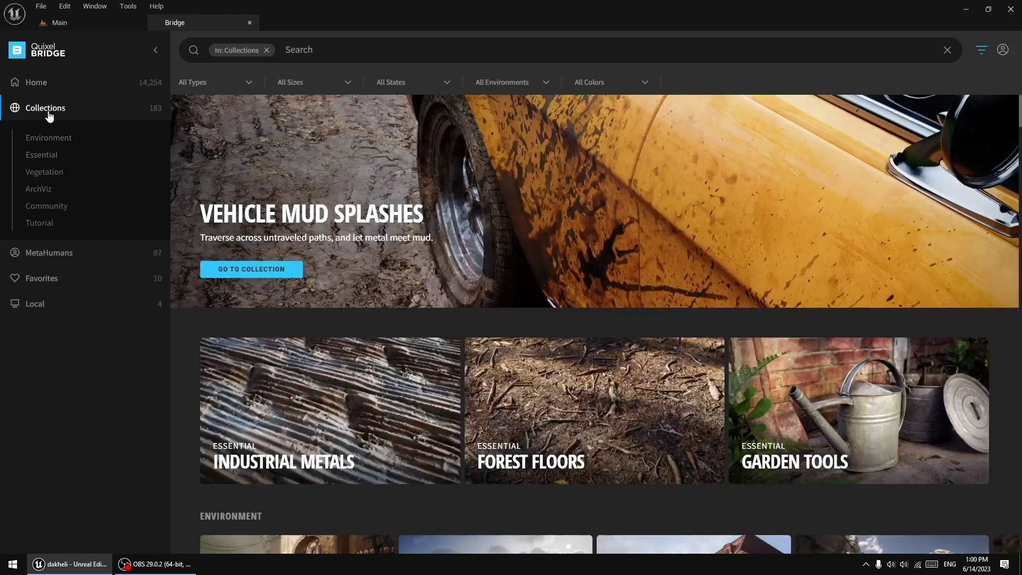
scroll(393, 323, "down", 5)
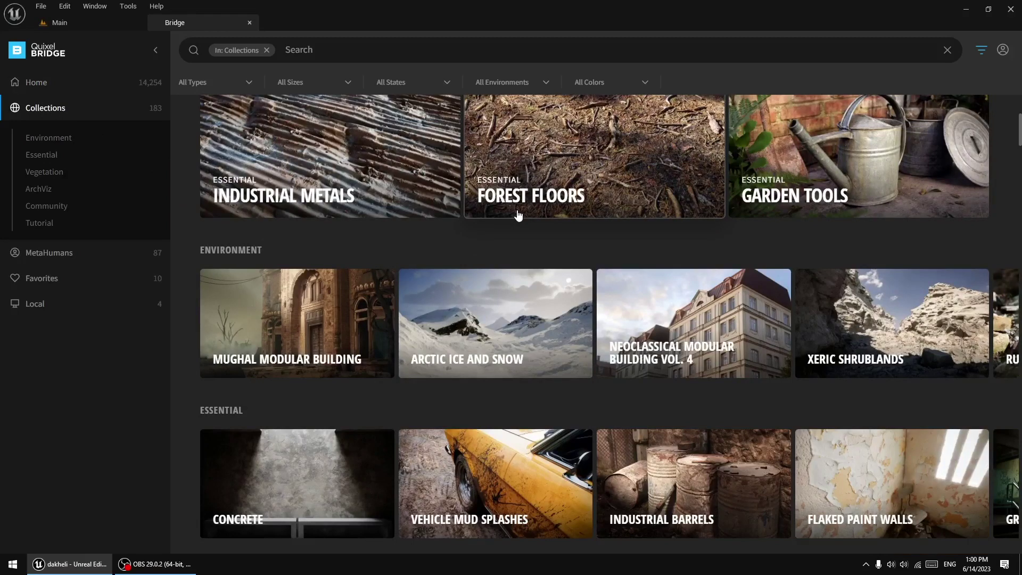
scroll(538, 226, "down", 4)
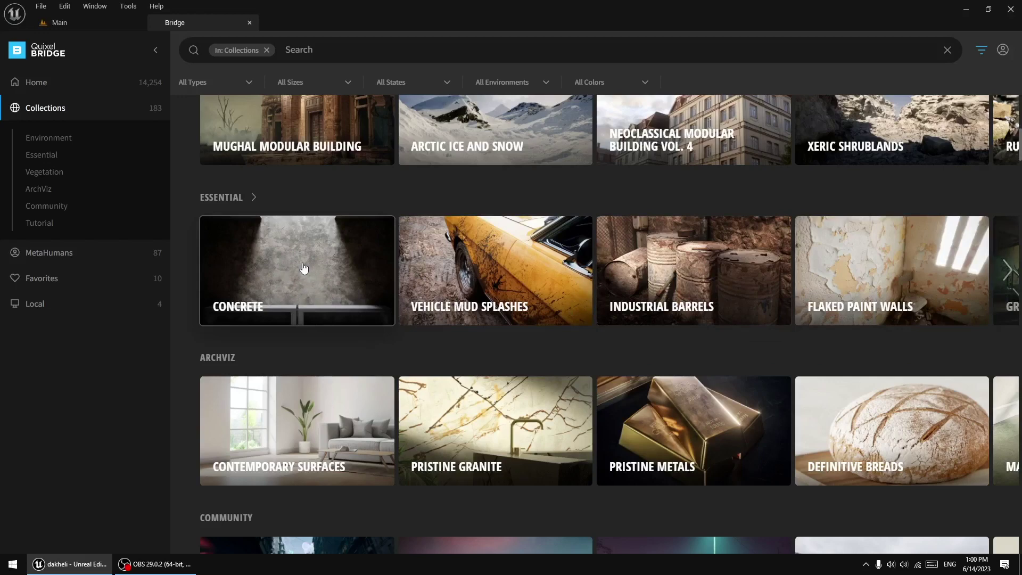
scroll(303, 268, "down", 2)
scroll(377, 313, "down", 2)
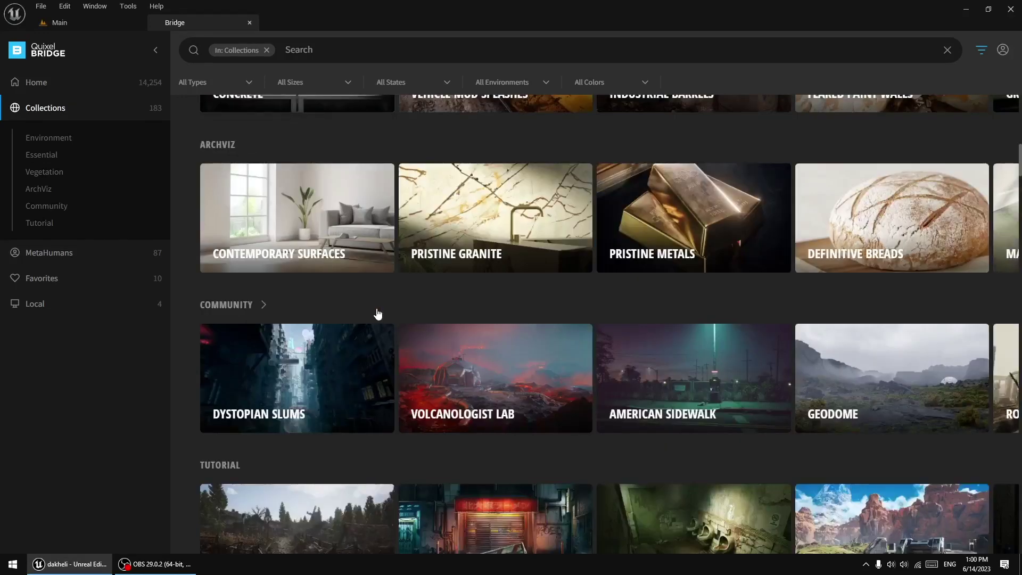
scroll(378, 313, "down", 5)
scroll(500, 379, "down", 4)
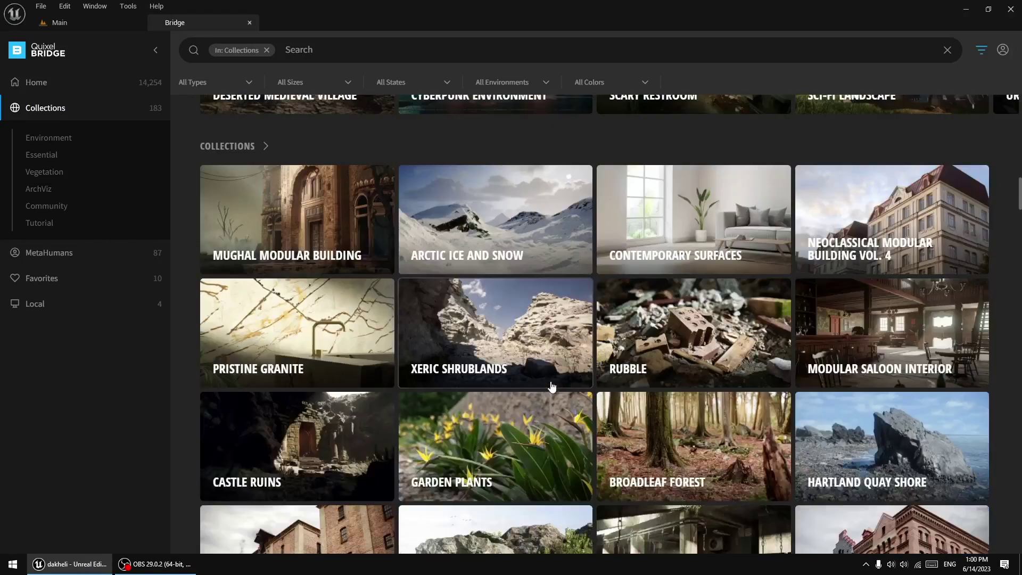
left_click(702, 317)
scroll(399, 376, "down", 3)
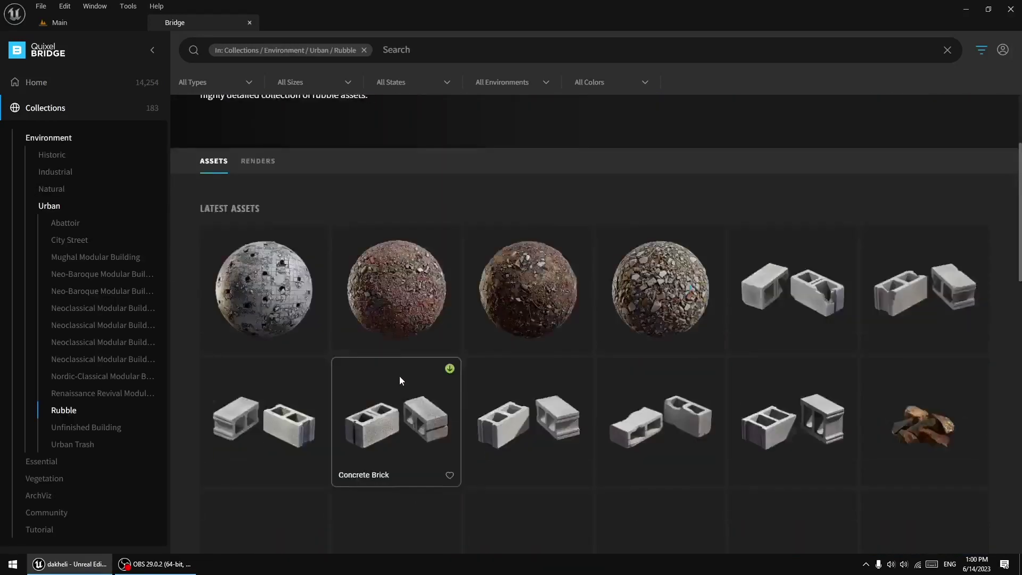
scroll(319, 298, "down", 1)
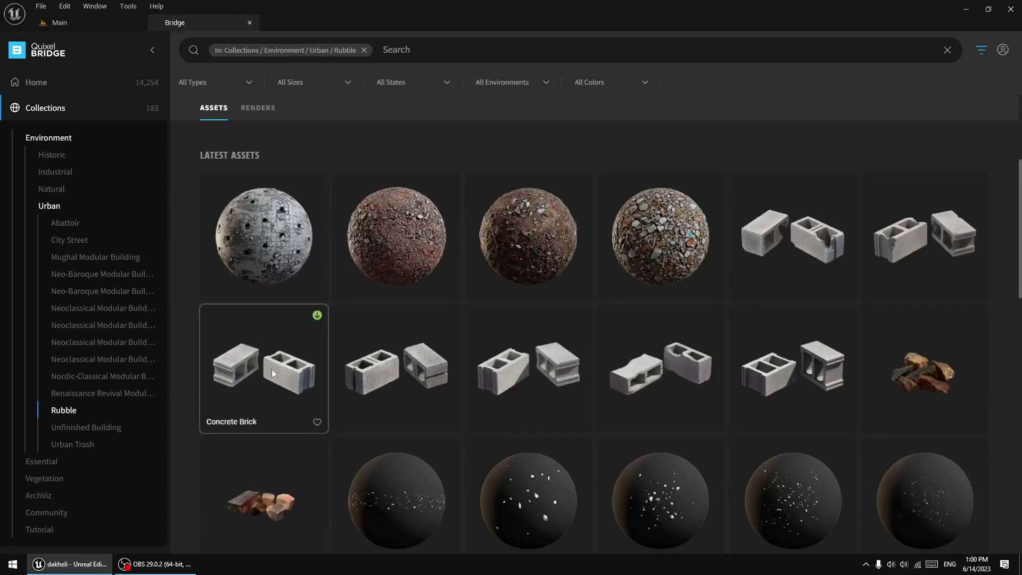
scroll(296, 419, "down", 4)
scroll(296, 419, "down", 1)
scroll(710, 399, "down", 3)
scroll(710, 399, "down", 2)
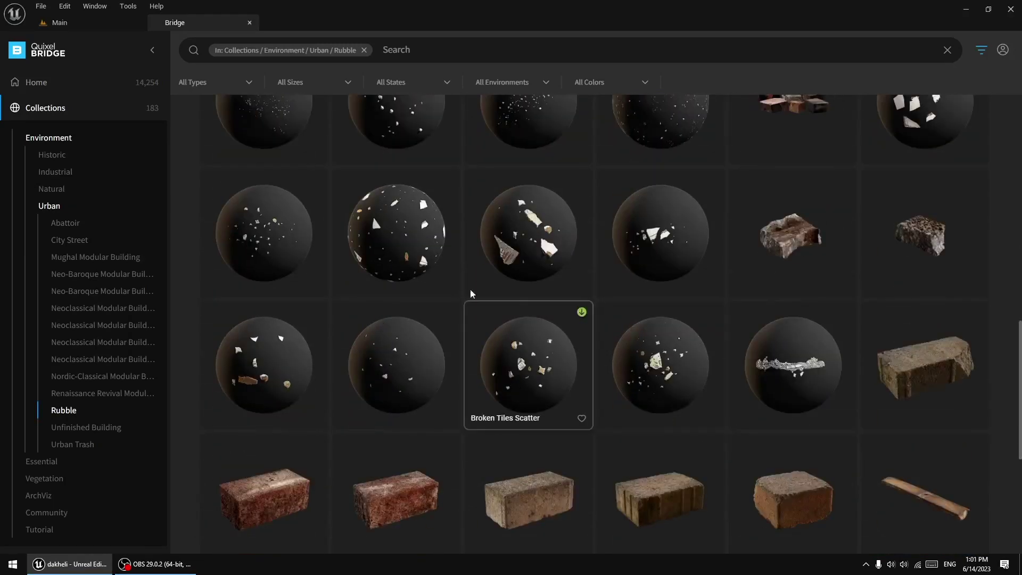
scroll(430, 323, "down", 6)
scroll(431, 323, "down", 2)
scroll(535, 346, "down", 3)
scroll(550, 370, "down", 5)
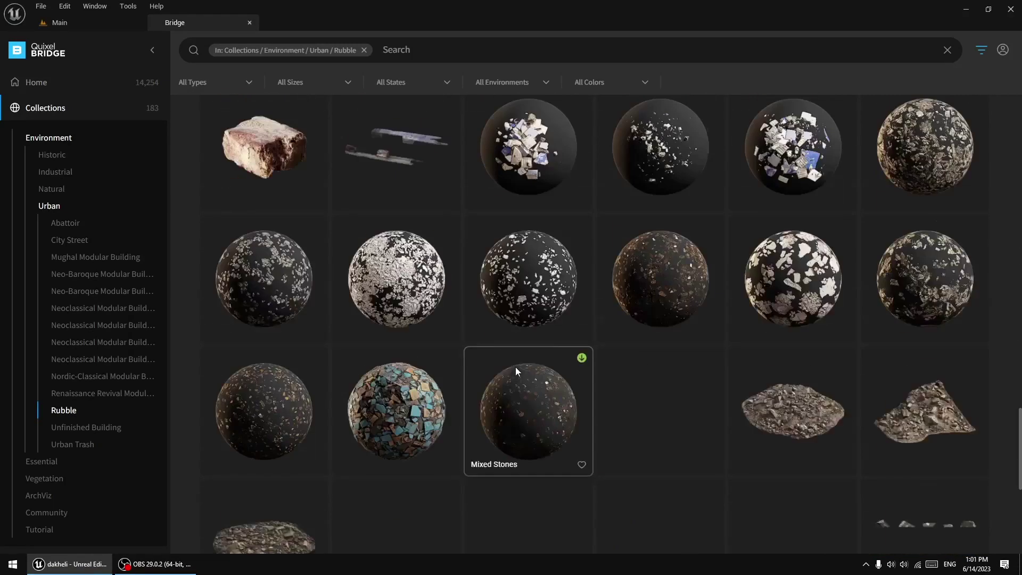
scroll(515, 366, "down", 5)
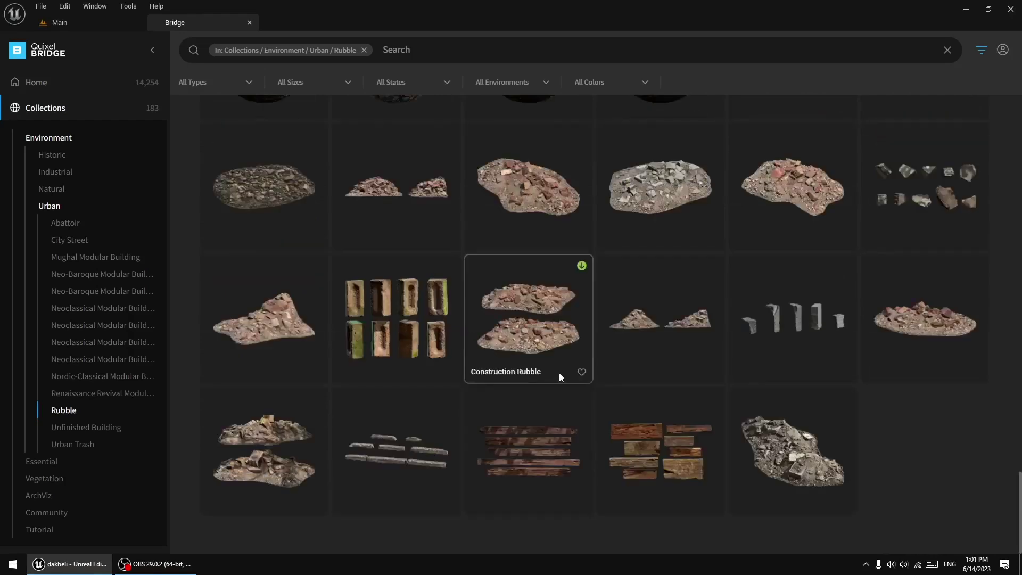
scroll(628, 341, "up", 6)
scroll(633, 340, "up", 5)
scroll(633, 314, "up", 5)
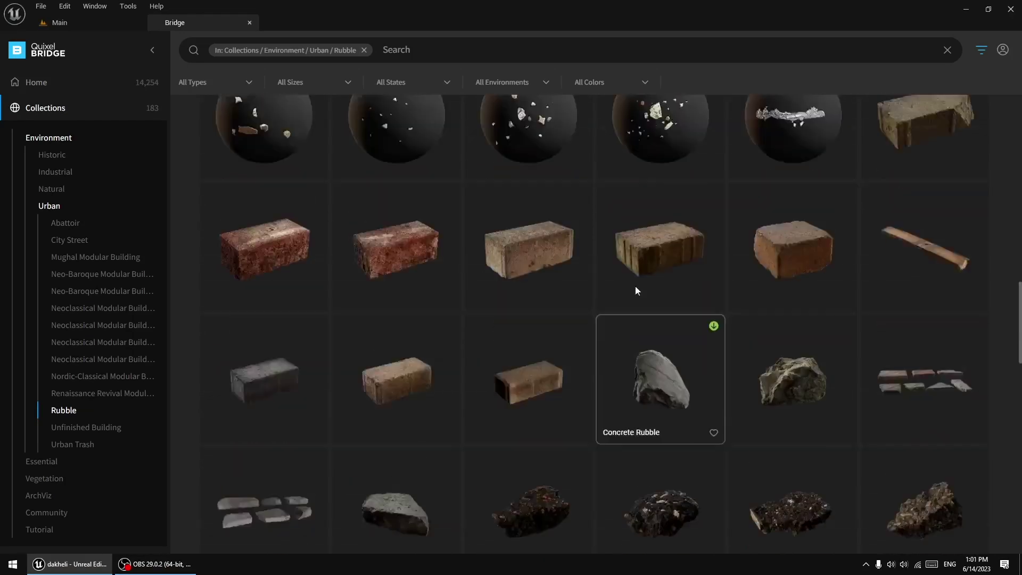
scroll(635, 285, "up", 5)
scroll(218, 240, "up", 2)
left_click(24, 109)
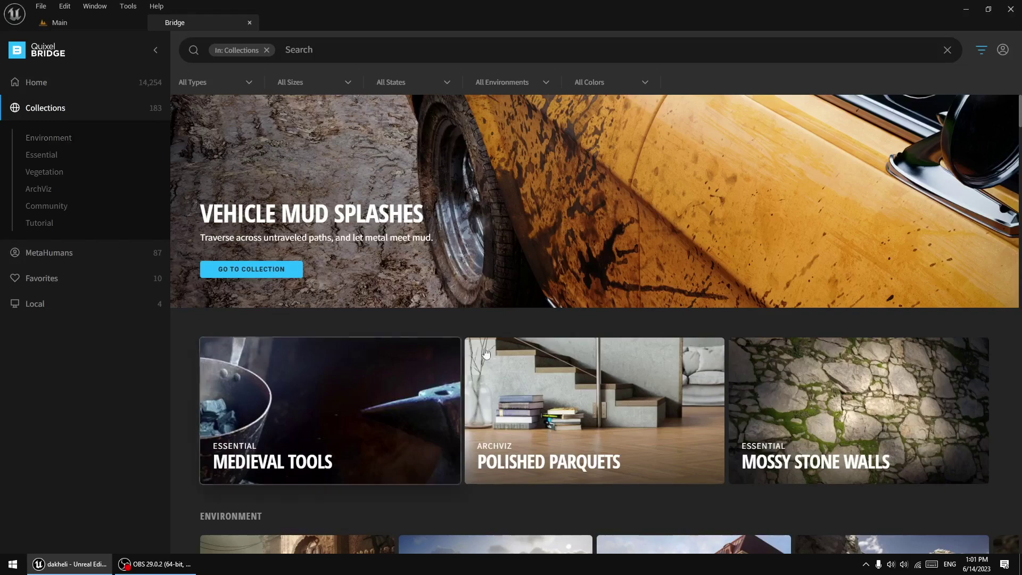
left_click(580, 393)
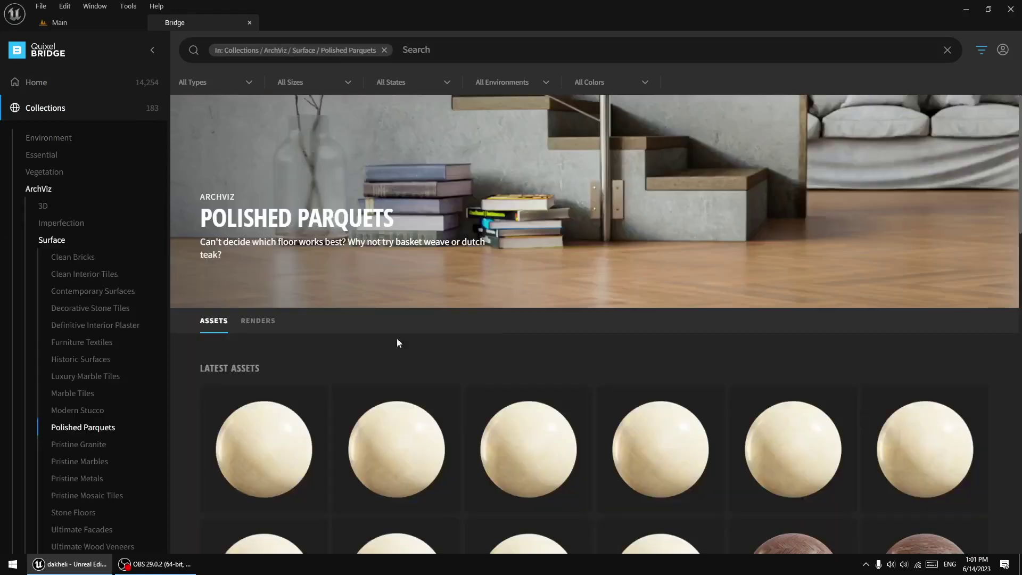
scroll(621, 425, "down", 3)
scroll(616, 411, "down", 10)
scroll(588, 353, "down", 5)
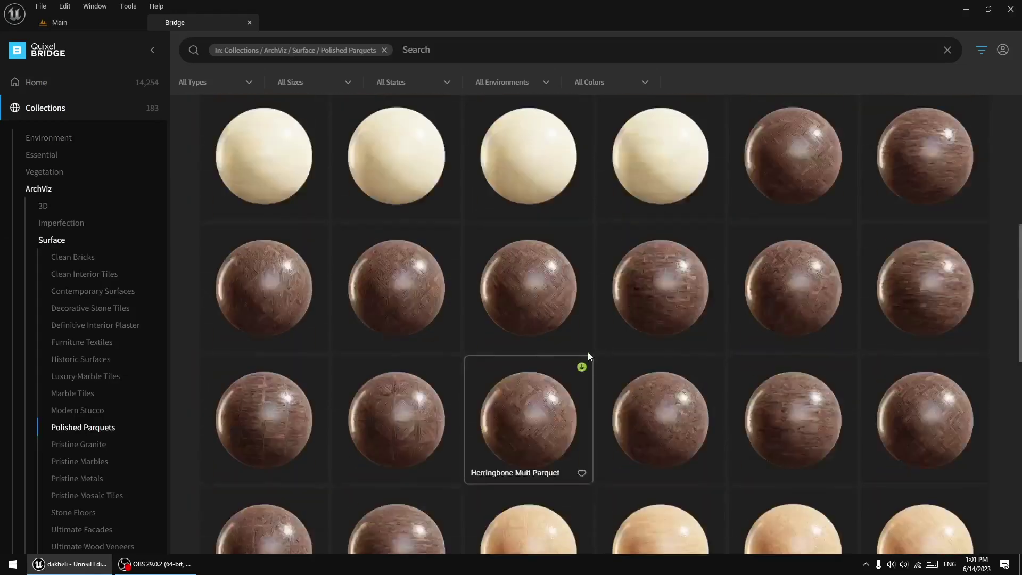
scroll(536, 300, "up", 20)
scroll(559, 341, "down", 10)
scroll(582, 379, "down", 5)
scroll(567, 386, "down", 5)
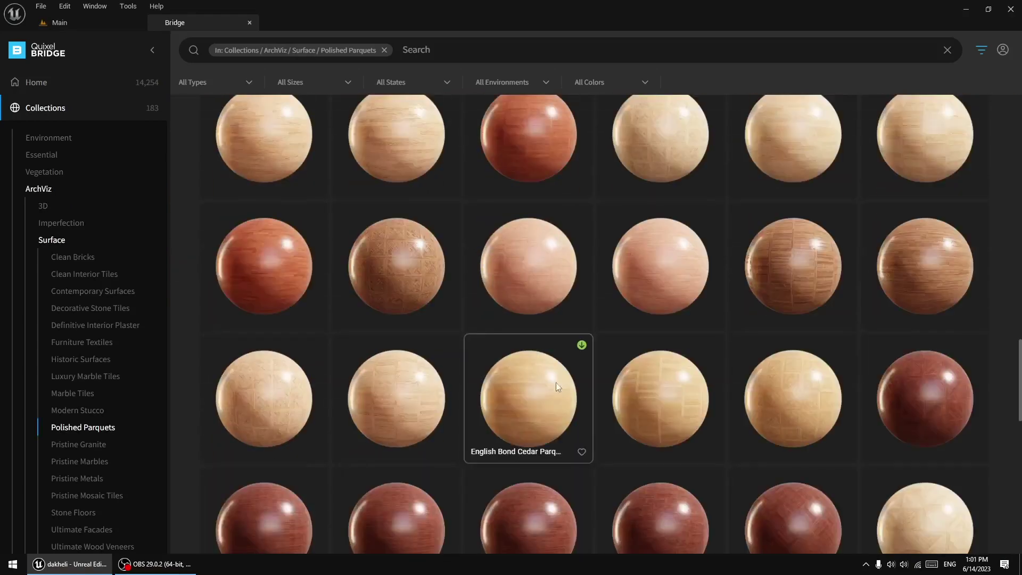
scroll(535, 381, "down", 5)
scroll(517, 369, "up", 5)
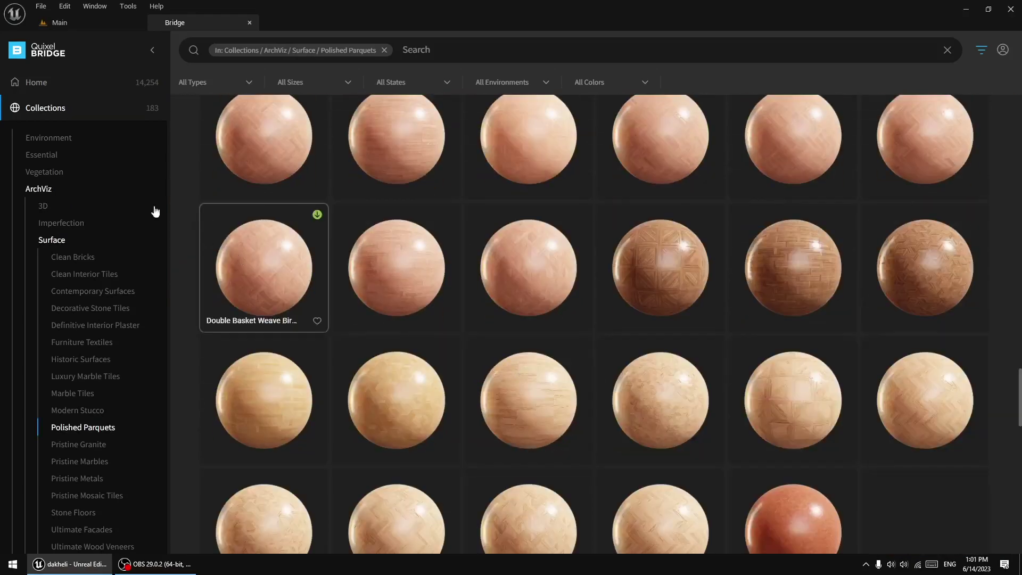
left_click(48, 109)
Scroll down the Collections page and open the Clean Bricks collection.
scroll(410, 322, "down", 2)
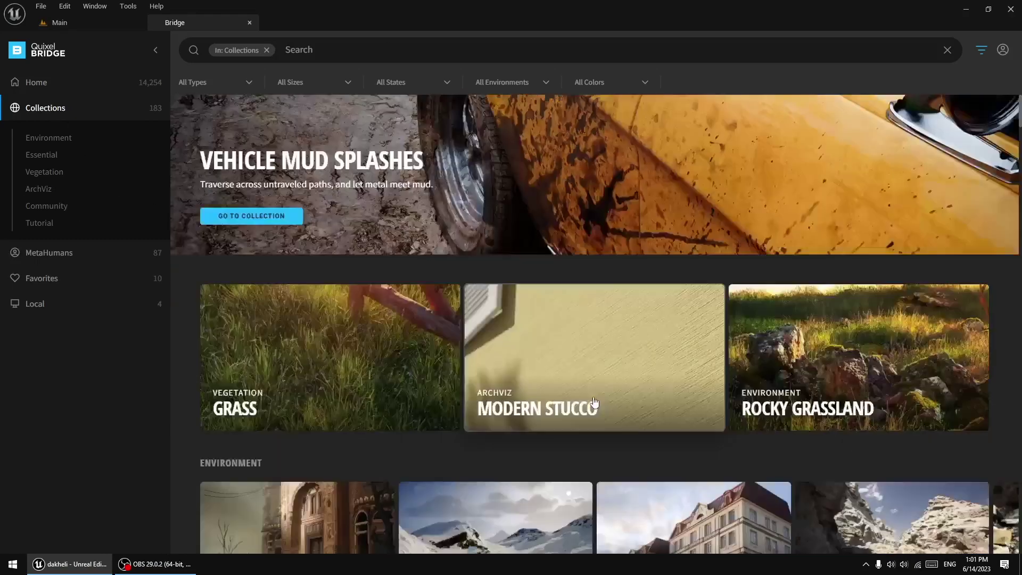
scroll(376, 312, "down", 5)
scroll(743, 336, "down", 5)
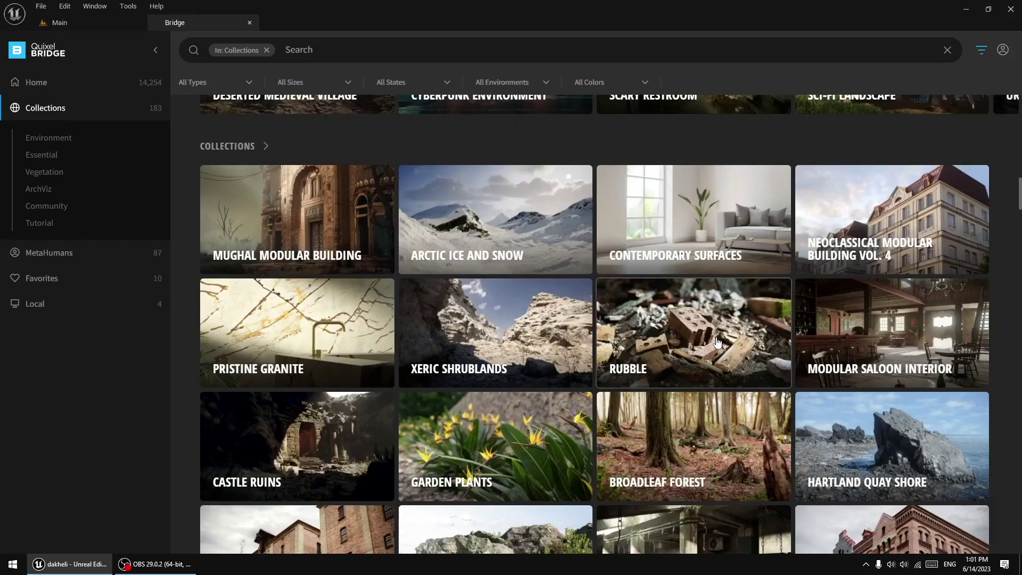
scroll(685, 335, "down", 5)
scroll(617, 345, "down", 2)
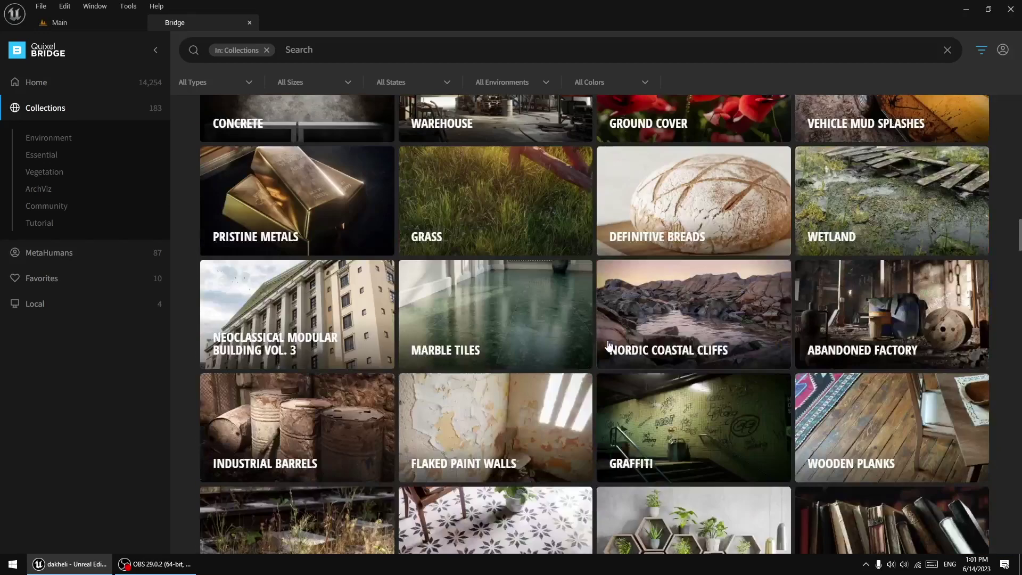
scroll(608, 344, "down", 6)
scroll(604, 343, "down", 7)
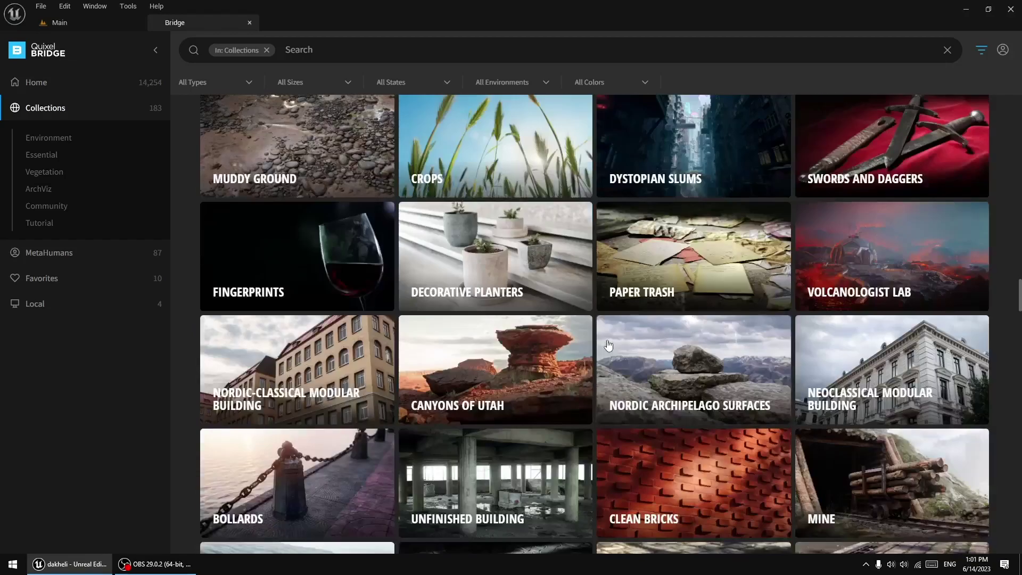
scroll(515, 291, "up", 5)
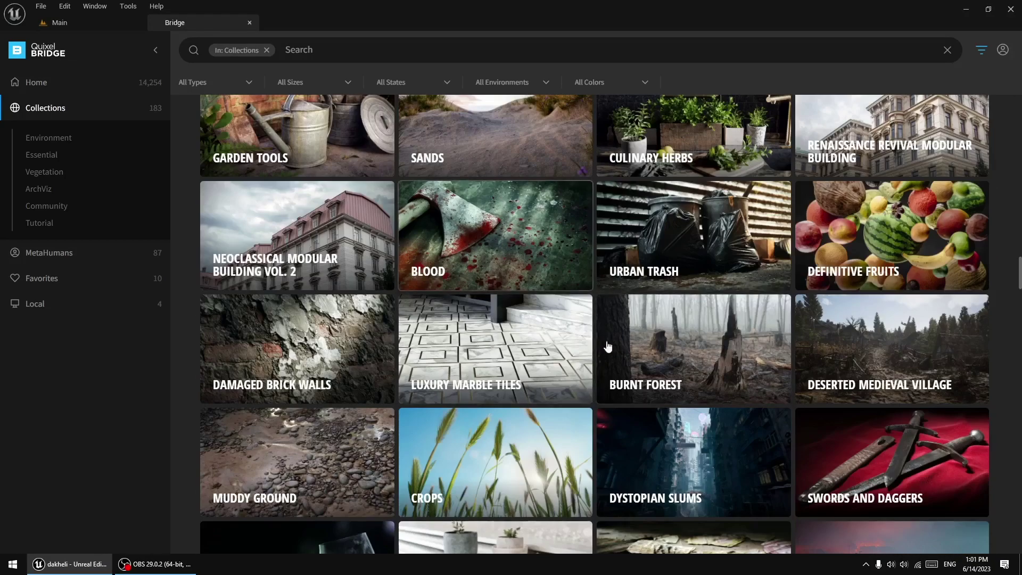
scroll(548, 341, "down", 3)
scroll(543, 337, "down", 1)
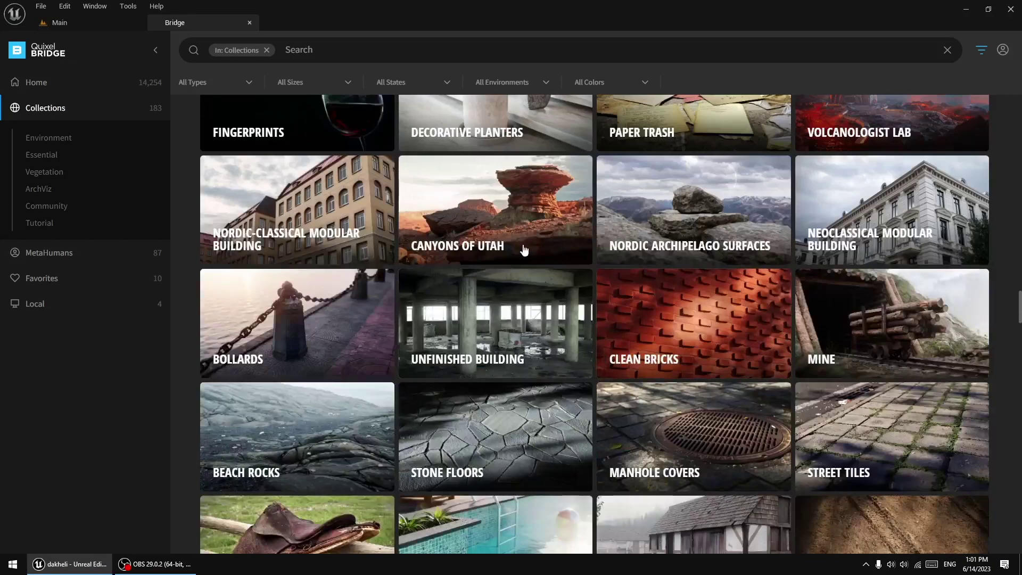
left_click(695, 314)
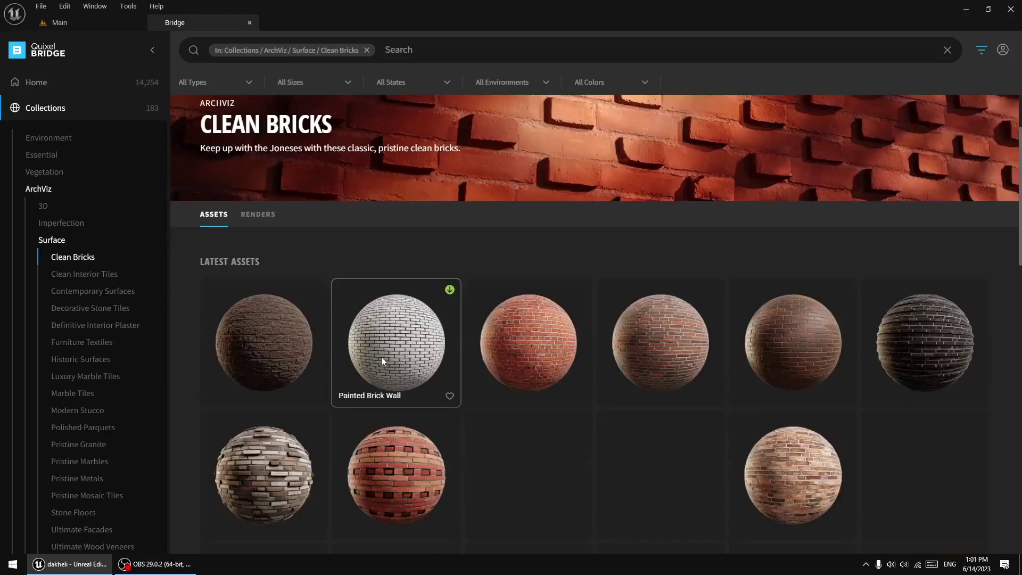
scroll(416, 415, "down", 3)
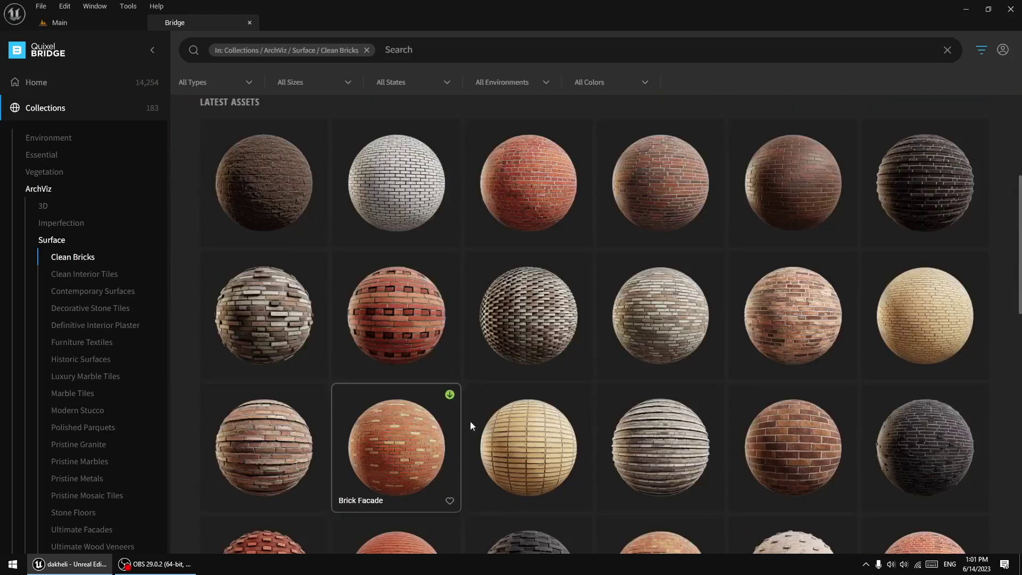
View the Brick Facade, Herringbone and Brown Brick Facade details, then return to Collections.
left_click(568, 334)
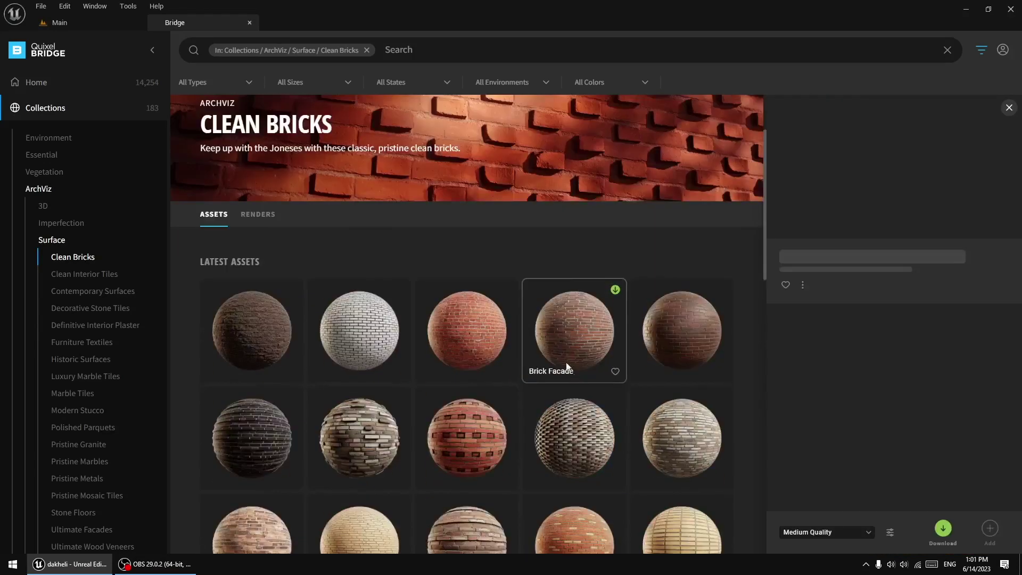
scroll(545, 346, "down", 5)
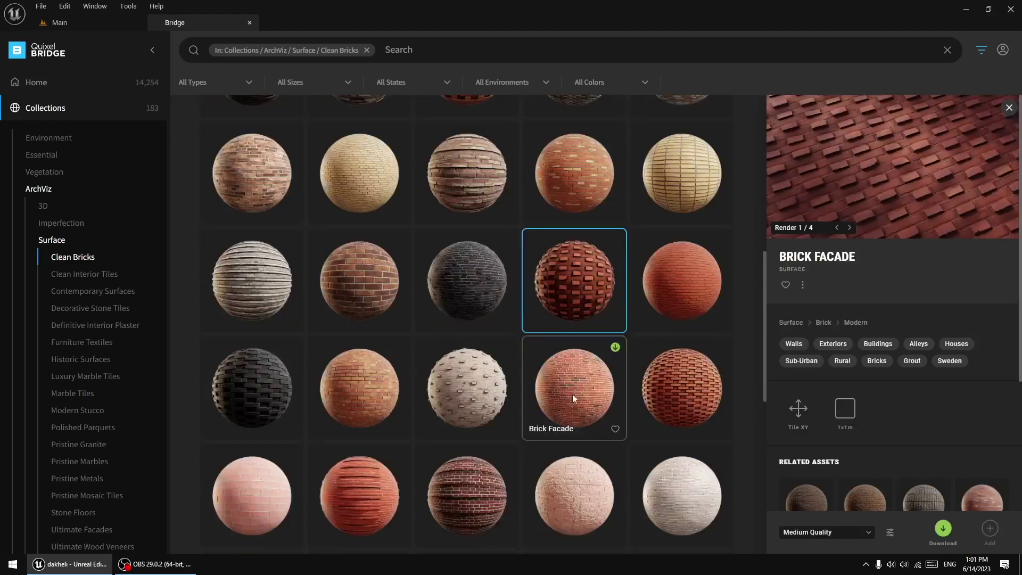
scroll(573, 394, "down", 2)
left_click(672, 408)
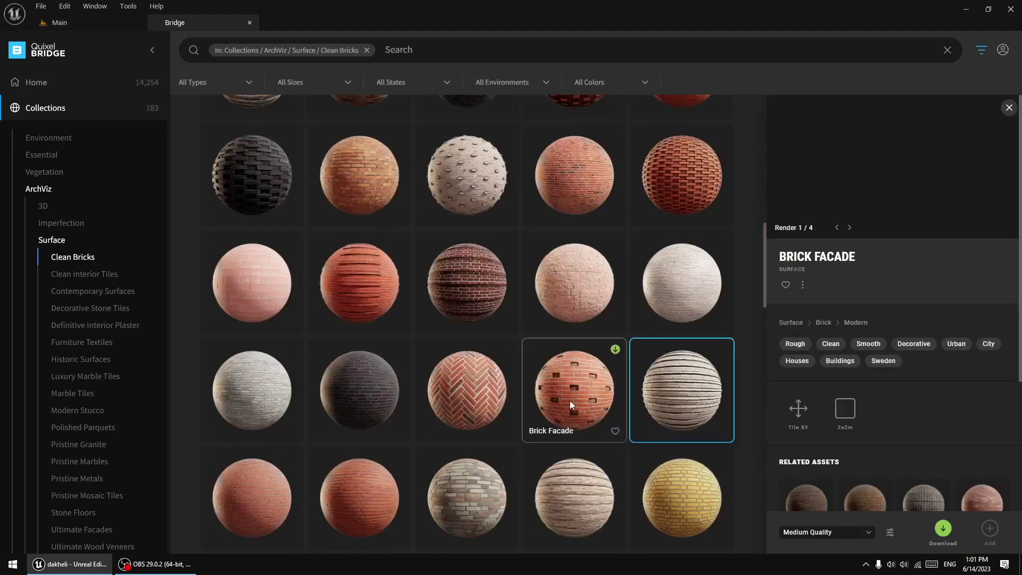
left_click(458, 398)
scroll(548, 402, "down", 3)
scroll(494, 379, "down", 4)
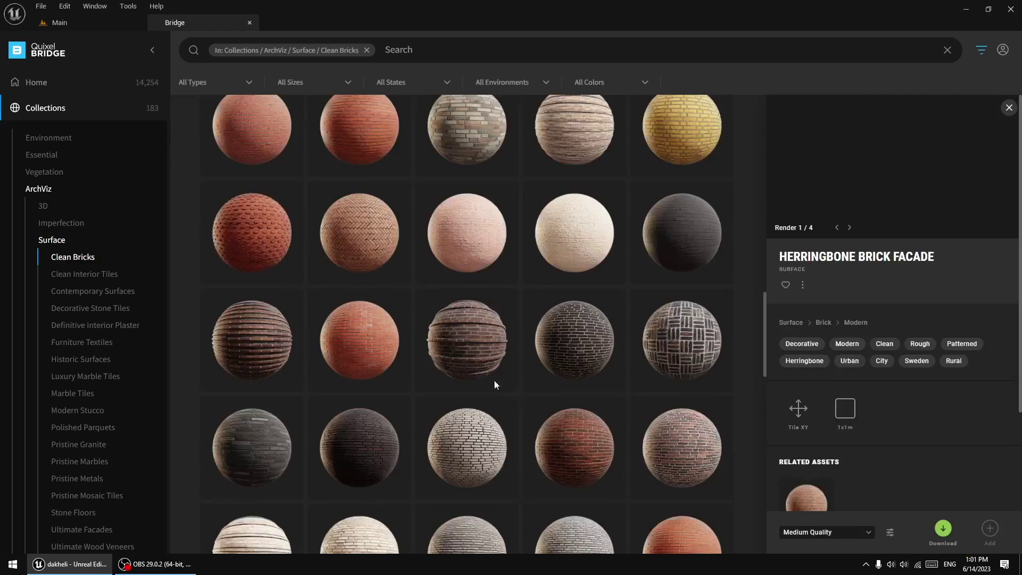
left_click(494, 381)
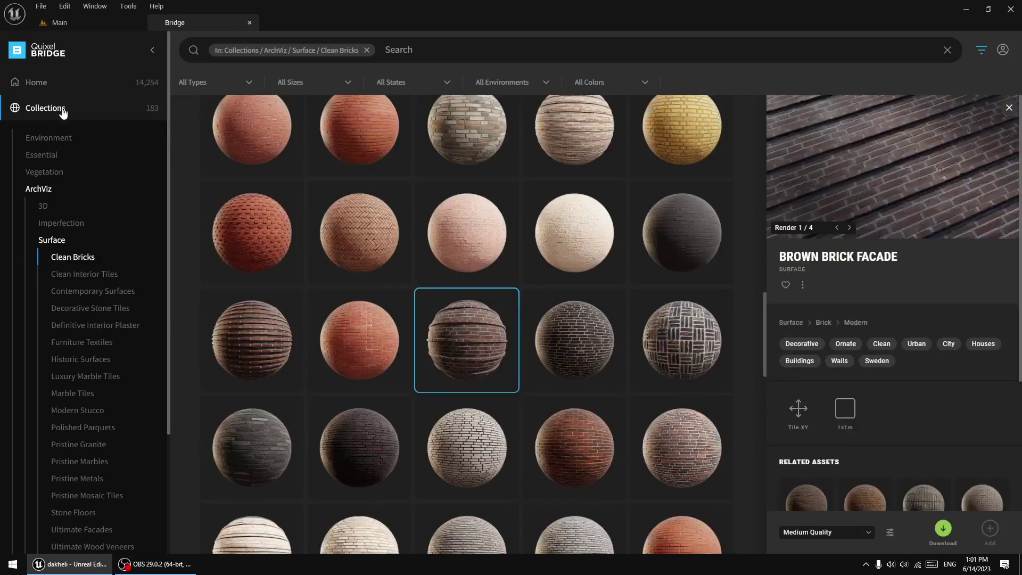
left_click(63, 111)
Close the Brown Brick Facade details and scroll down the Collections overview.
scroll(525, 325, "down", 5)
scroll(524, 323, "down", 5)
scroll(484, 357, "down", 3)
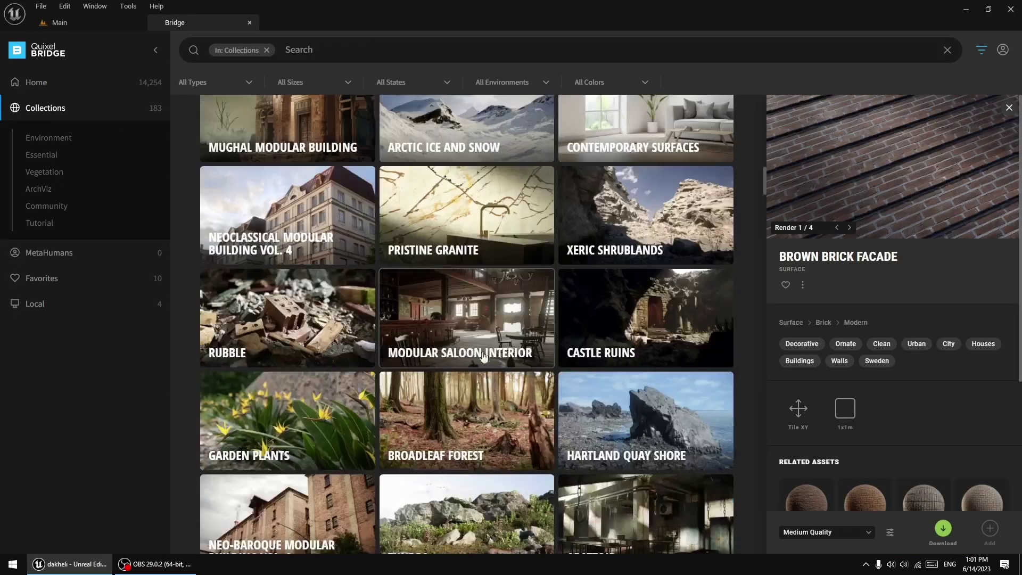
scroll(484, 357, "down", 5)
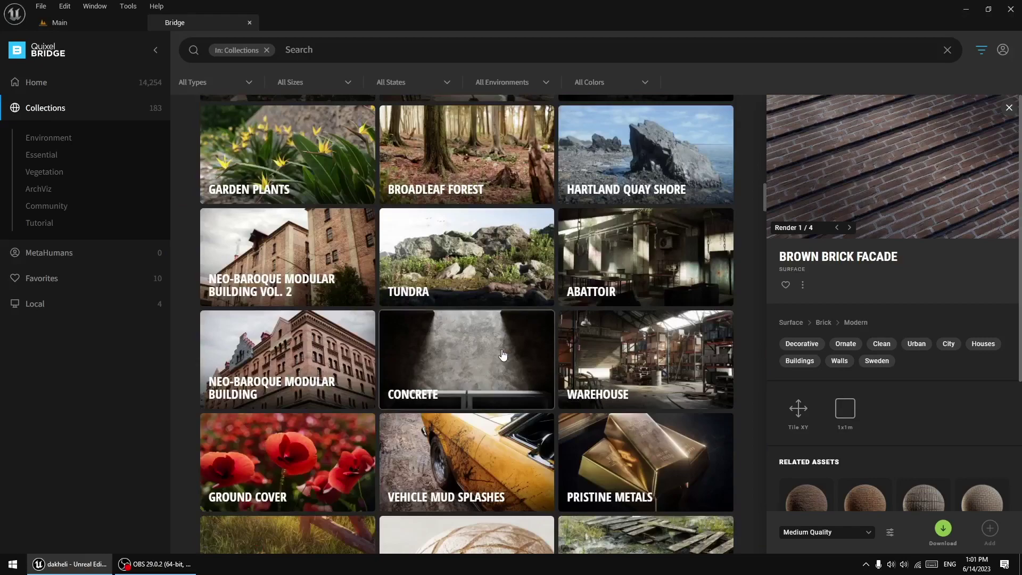
left_click(1010, 108)
scroll(537, 409, "down", 5)
scroll(537, 409, "down", 1)
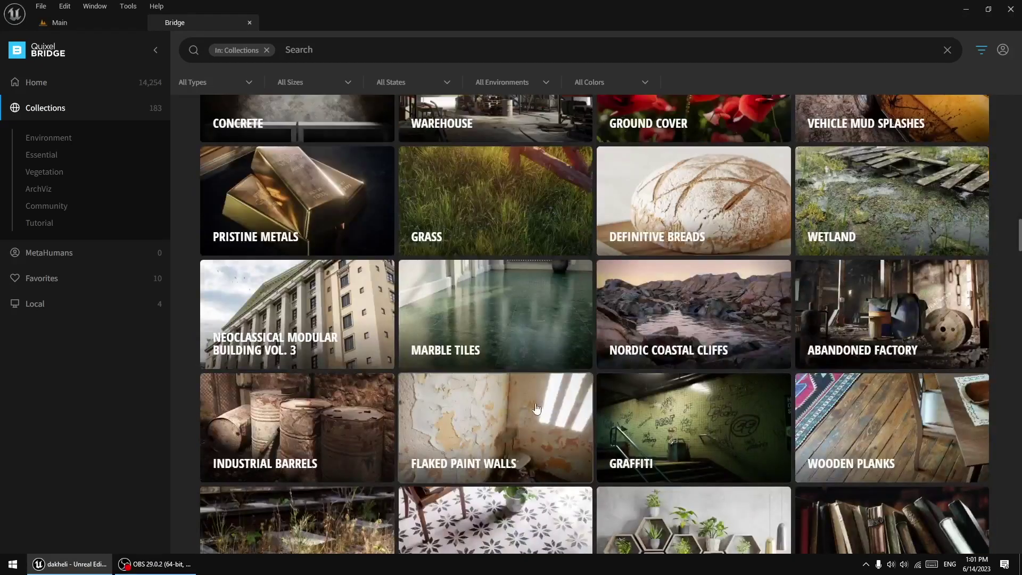
scroll(537, 409, "down", 6)
scroll(320, 351, "down", 6)
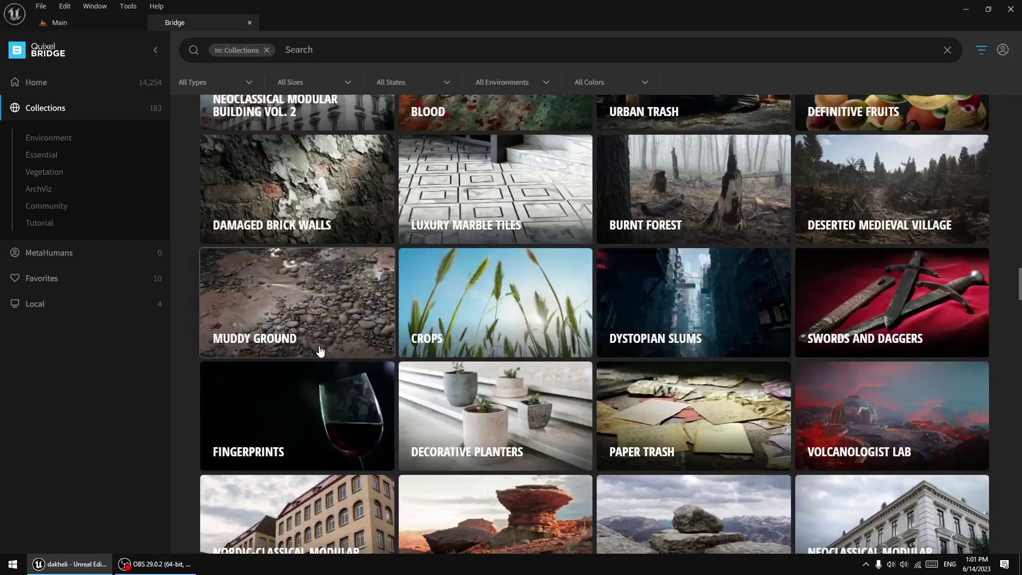
scroll(320, 351, "down", 7)
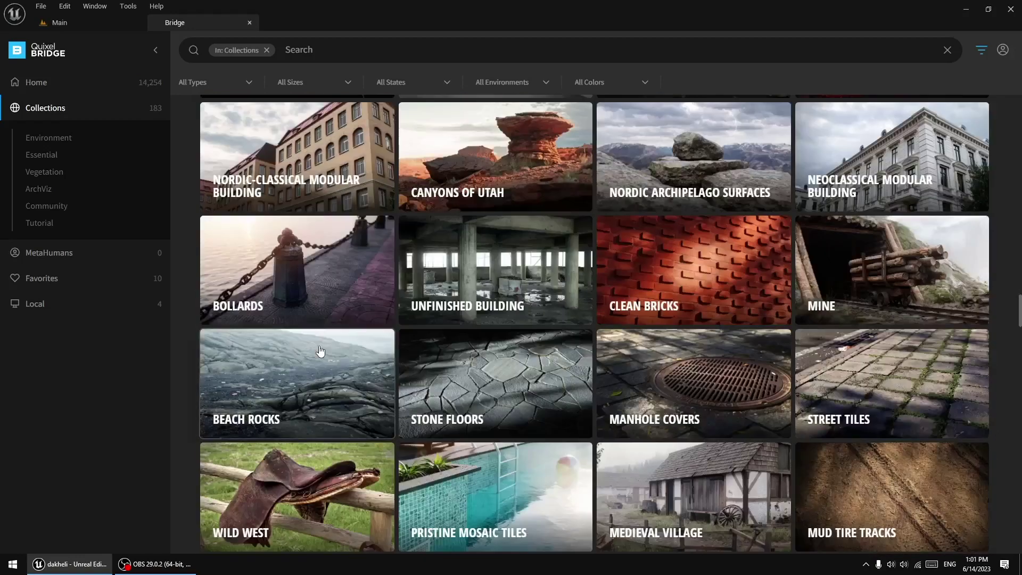
scroll(435, 396, "down", 6)
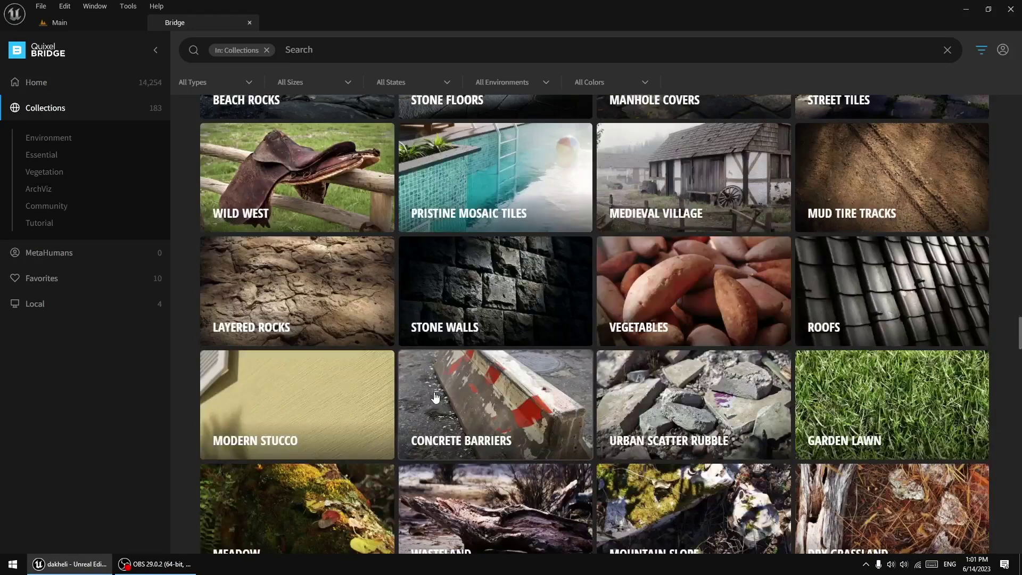
scroll(692, 319, "down", 4)
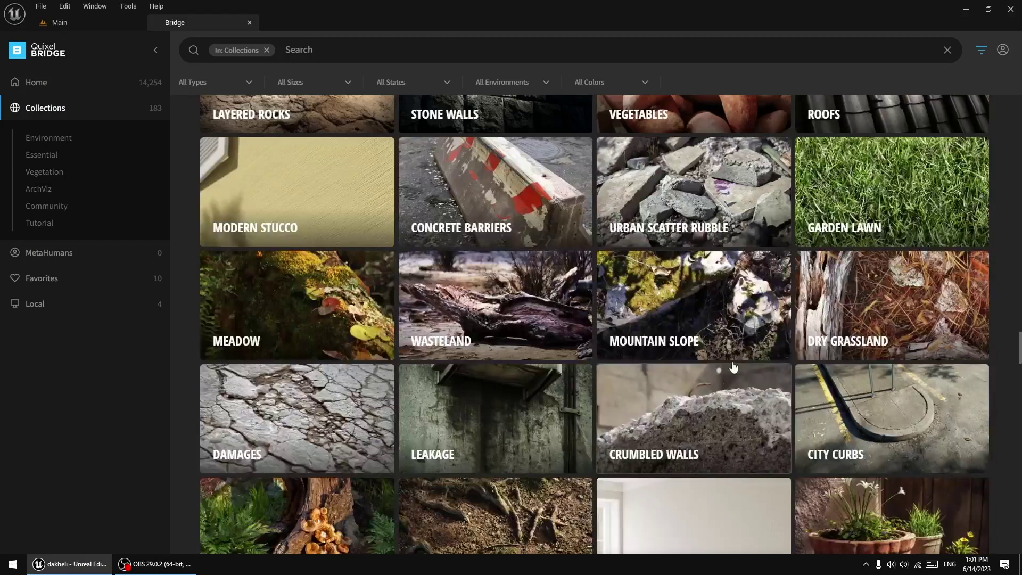
Open the Garden Lawn collection, then return to Collections and scroll to the bottom.
left_click(881, 192)
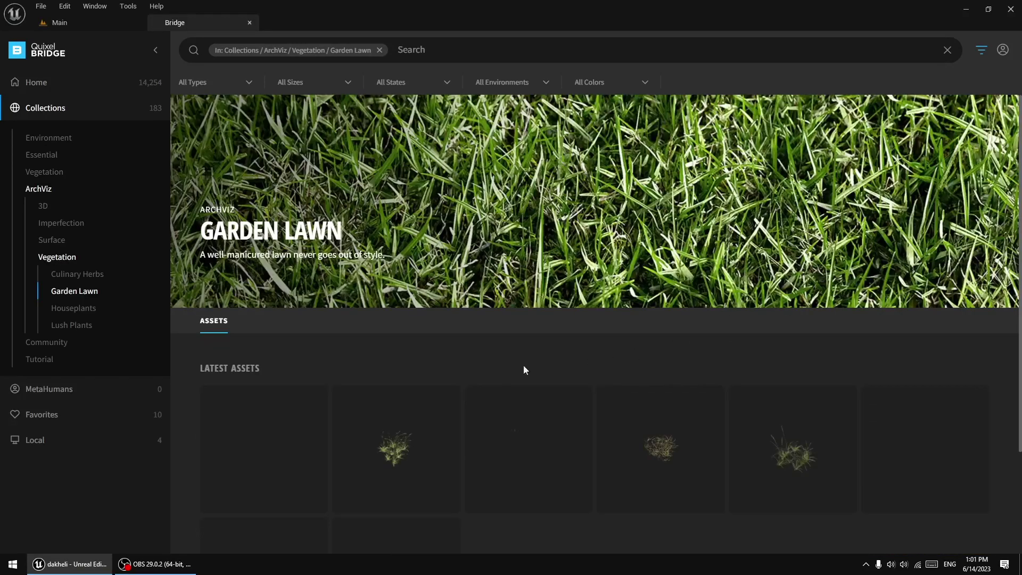
scroll(463, 373, "down", 2)
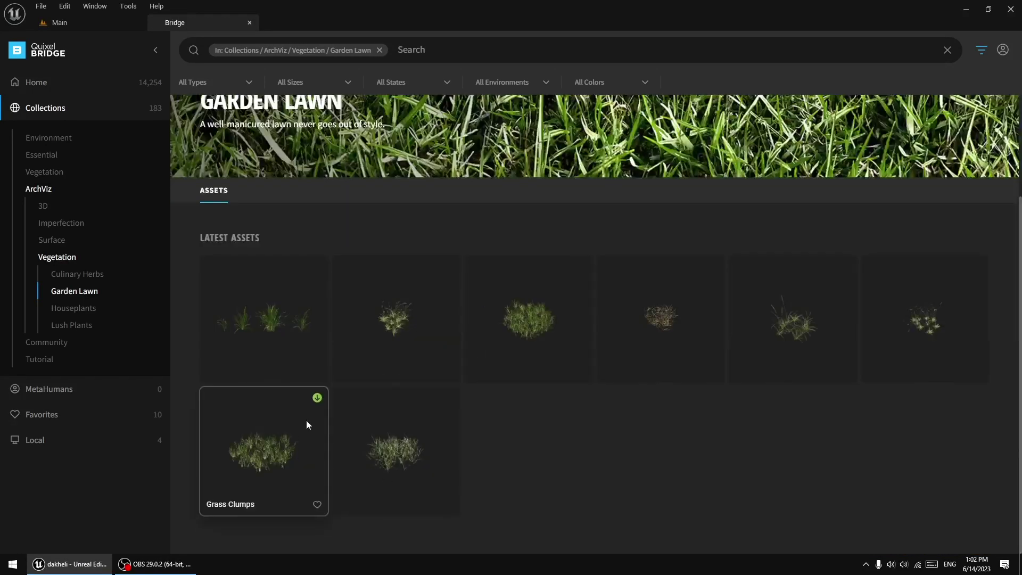
left_click(45, 107)
scroll(384, 337, "down", 5)
scroll(384, 337, "down", 5)
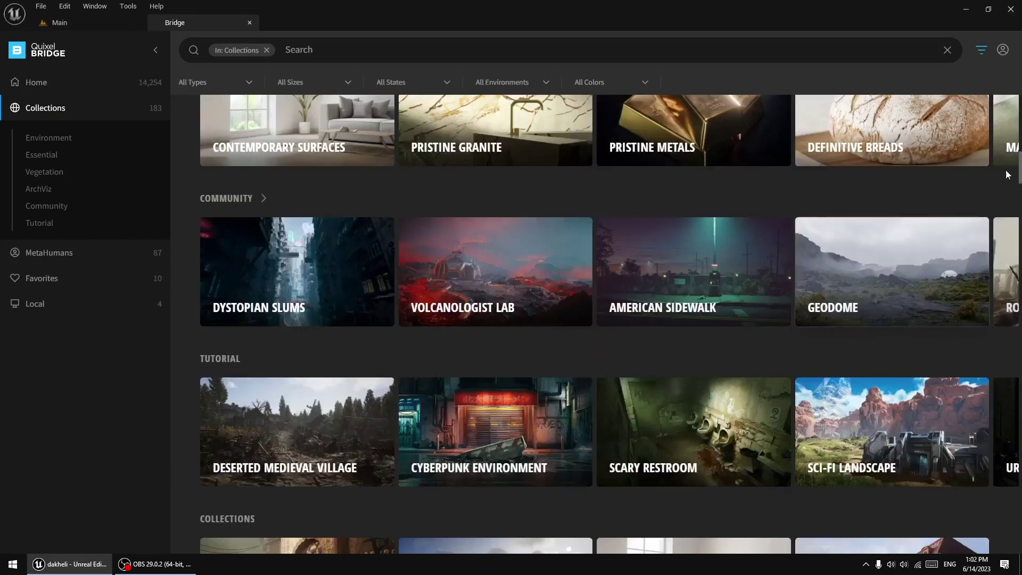
left_click_drag(1020, 171, 1020, 554)
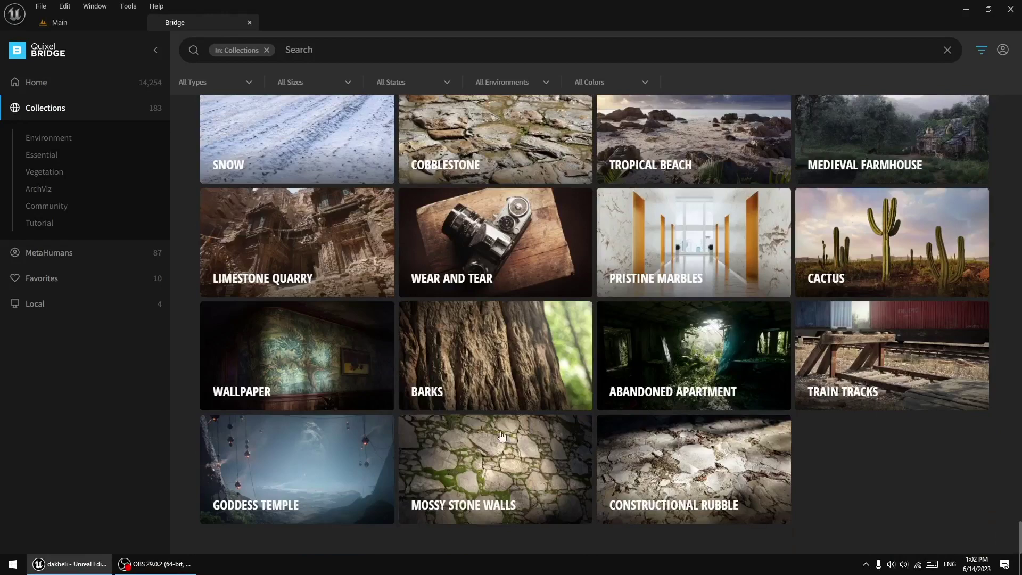
scroll(438, 374, "up", 2)
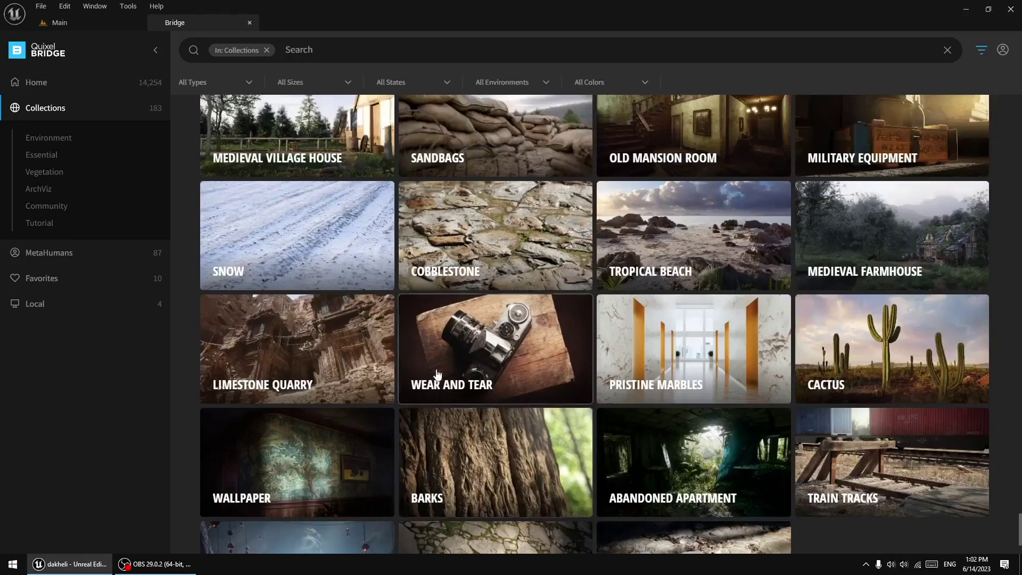
scroll(426, 426, "up", 4)
Open the Snow collection and scroll through its assets.
left_click(385, 503)
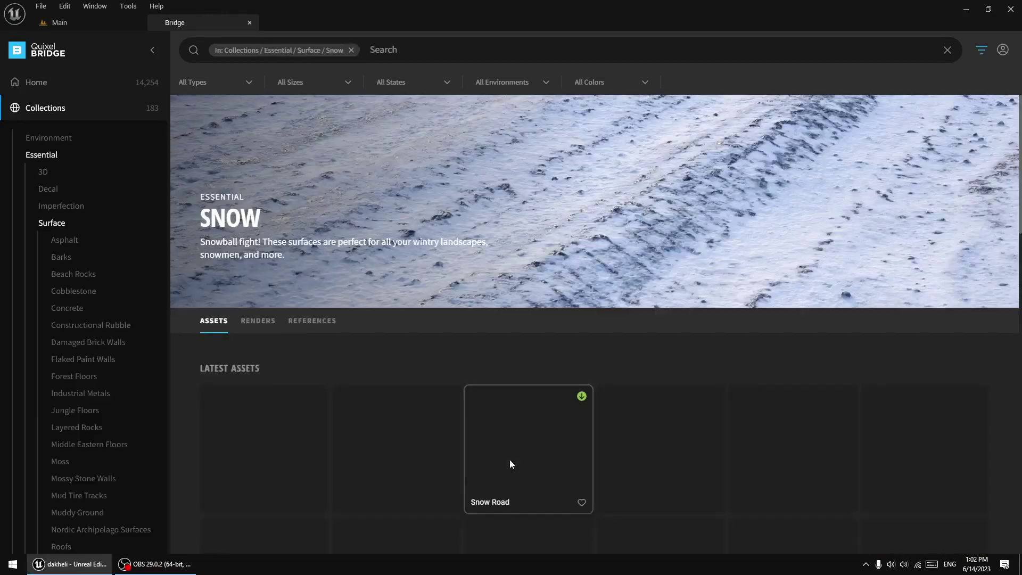
scroll(442, 362, "down", 3)
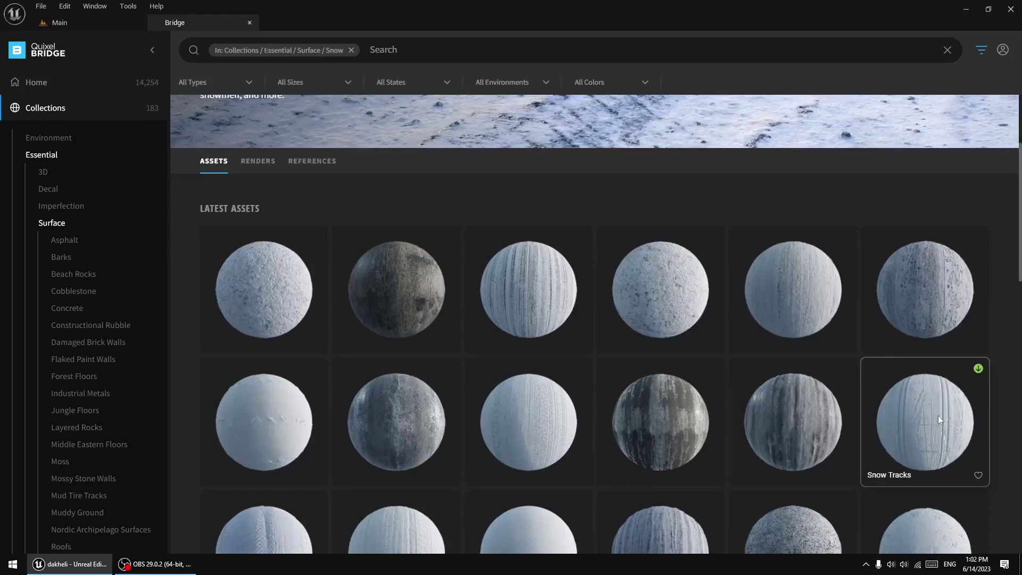
scroll(957, 433, "down", 5)
scroll(474, 331, "down", 5)
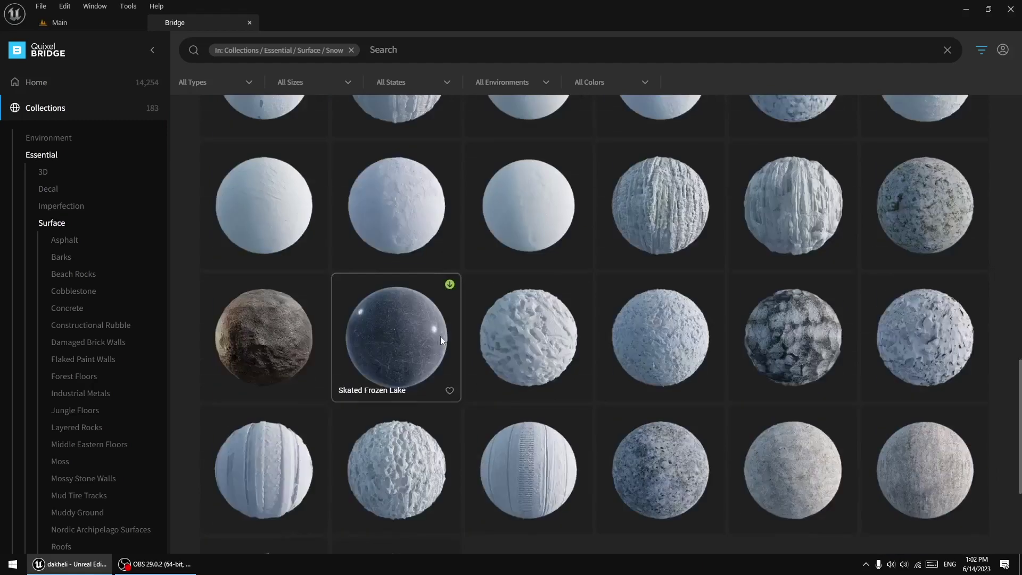
scroll(559, 340, "down", 2)
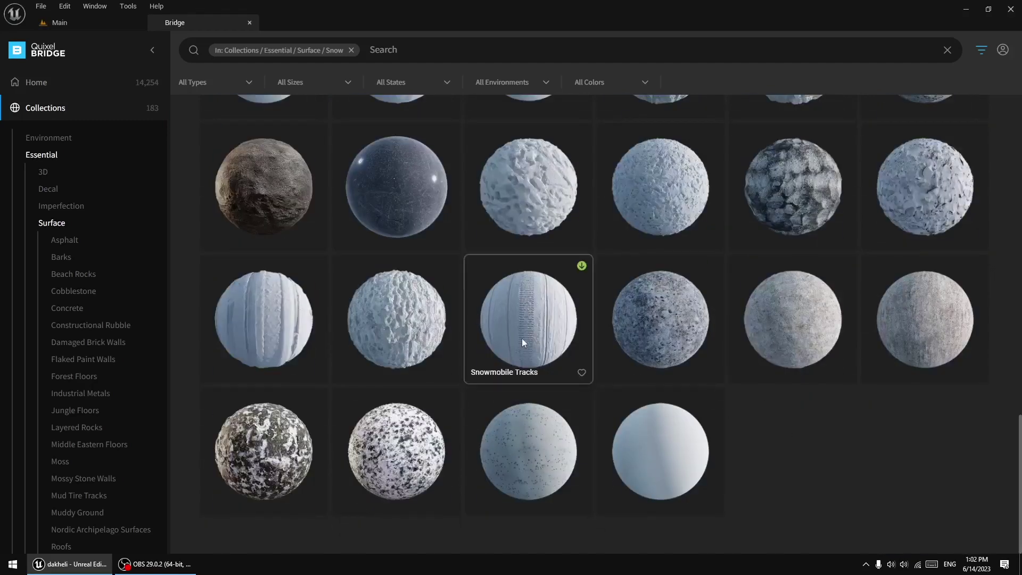
scroll(590, 348, "up", 5)
scroll(590, 349, "up", 5)
scroll(591, 349, "up", 5)
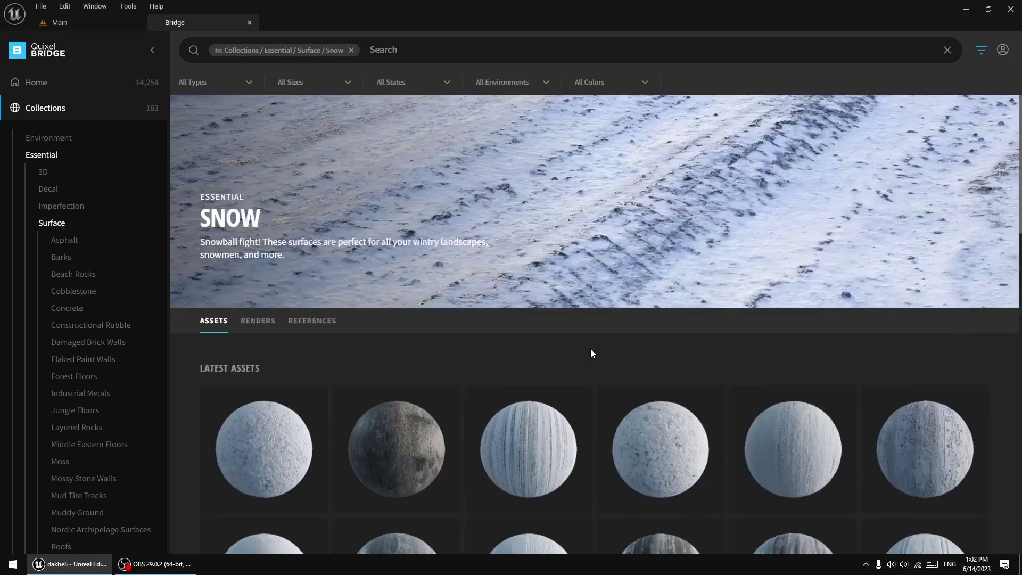
Switch between the Snow collection's renders and its 63 reference photos.
left_click(258, 324)
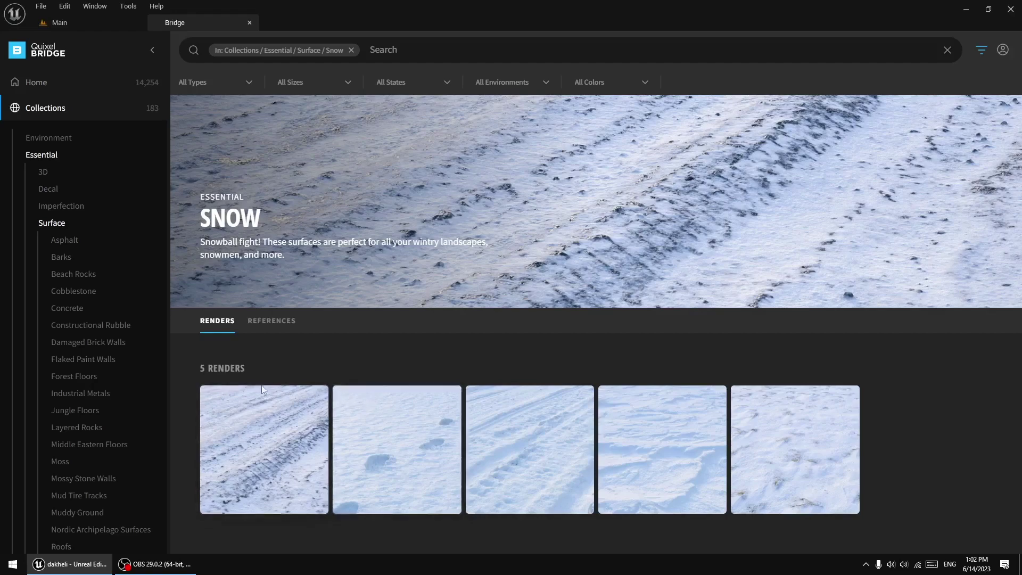
left_click(271, 322)
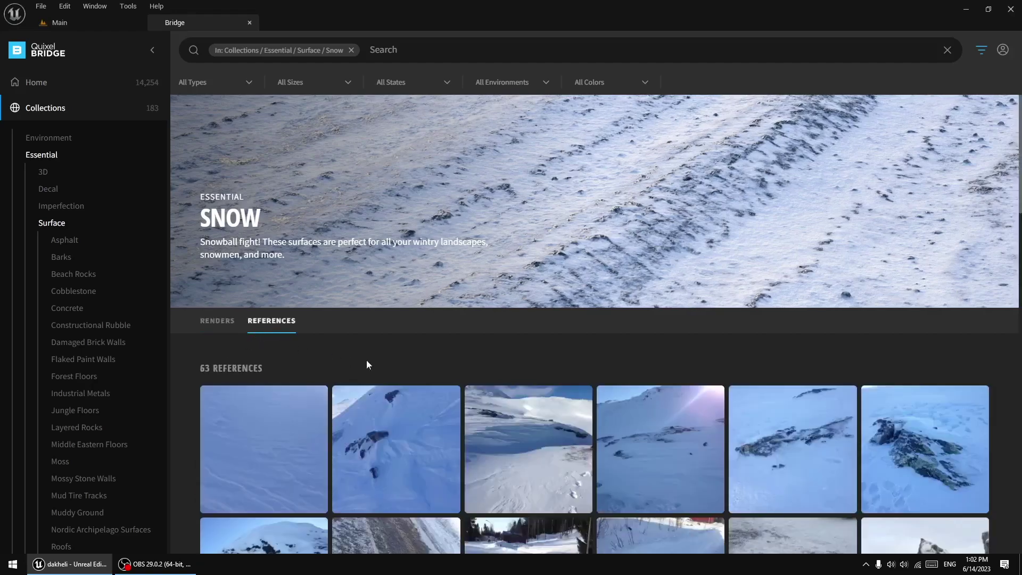
scroll(401, 372, "down", 7)
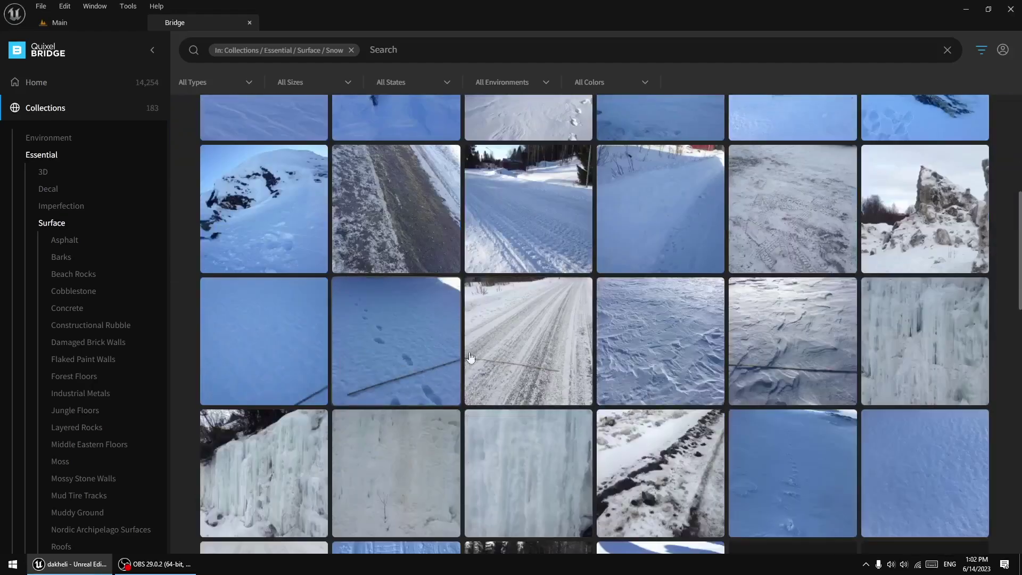
scroll(683, 372, "down", 7)
scroll(785, 374, "up", 8)
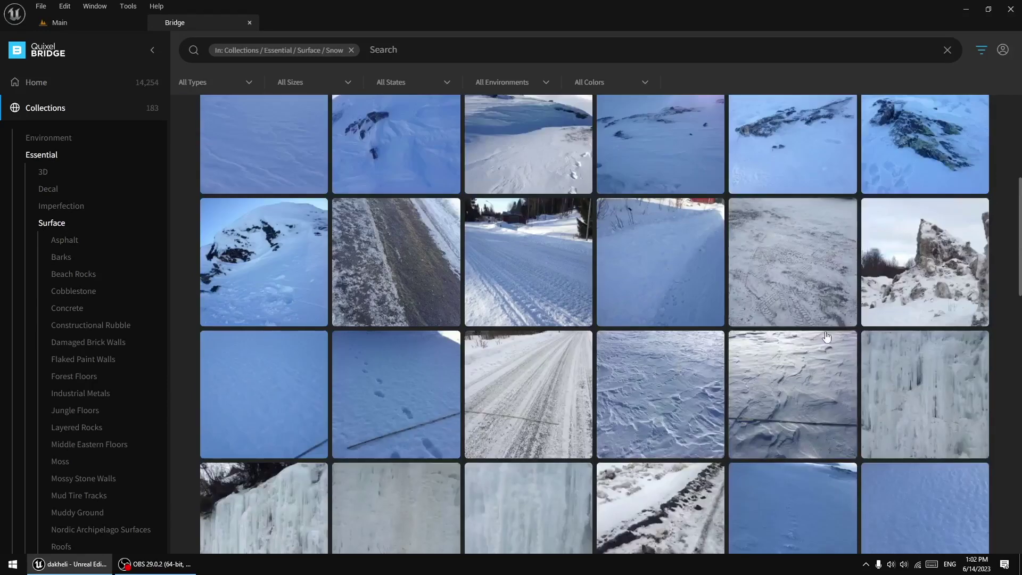
scroll(314, 215, "up", 6)
left_click(224, 321)
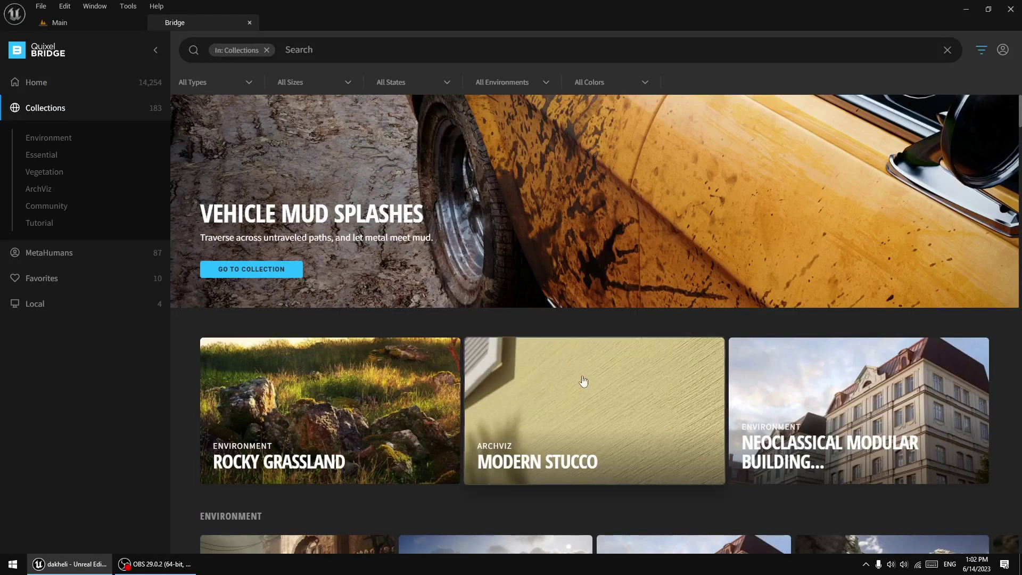
Browse the Vehicle Mud Splashes decals, then go back to Collections and the Main level tab.
scroll(383, 350, "down", 1)
scroll(383, 351, "down", 3)
left_click(490, 465)
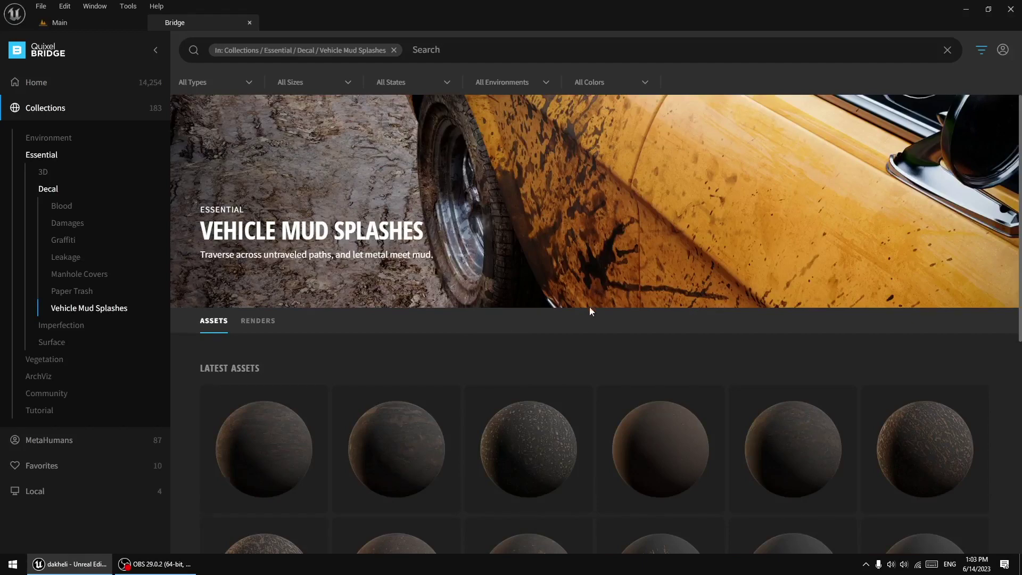
scroll(589, 307, "down", 3)
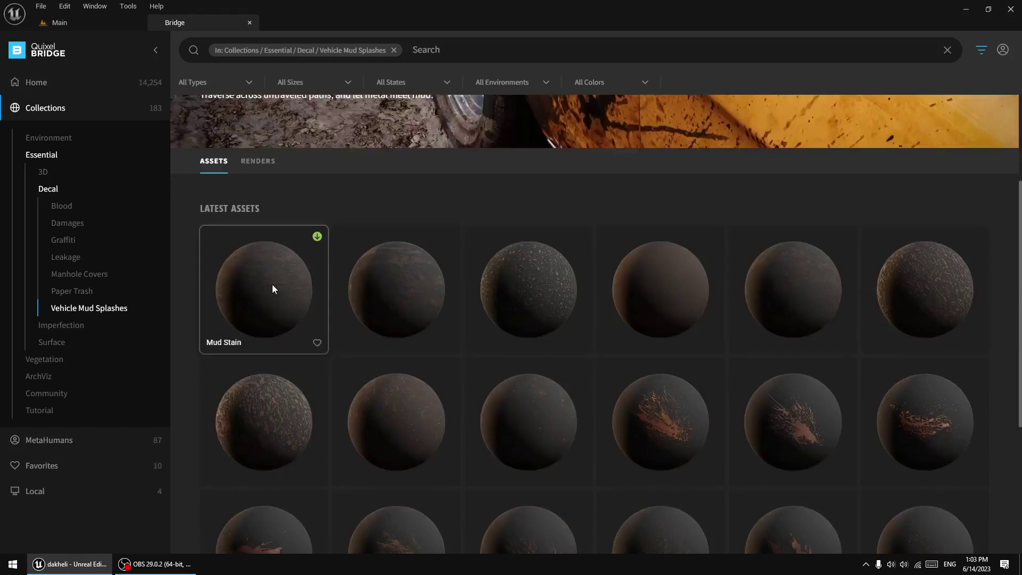
scroll(388, 337, "down", 3)
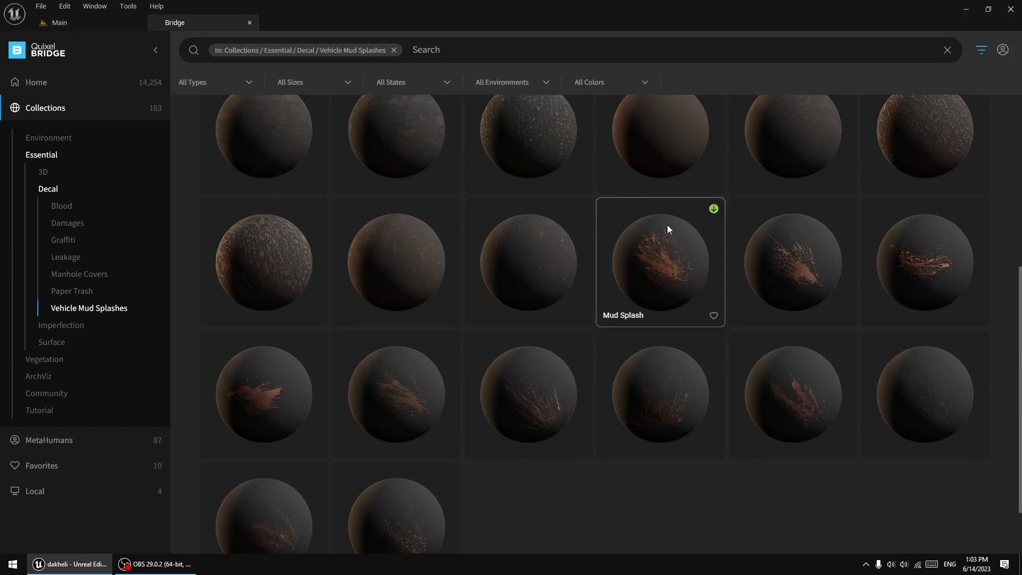
scroll(635, 244, "down", 2)
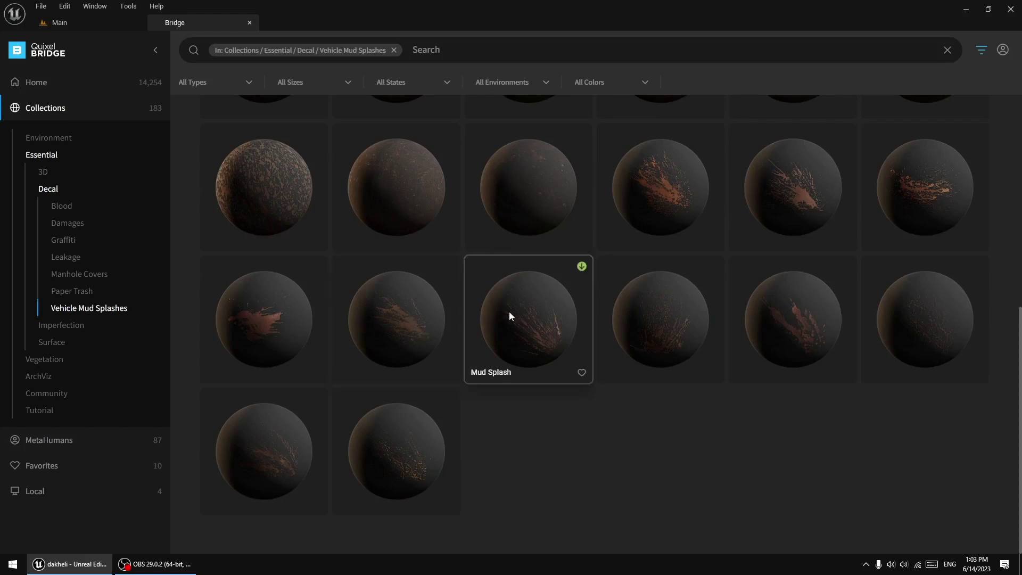
scroll(509, 314, "up", 10)
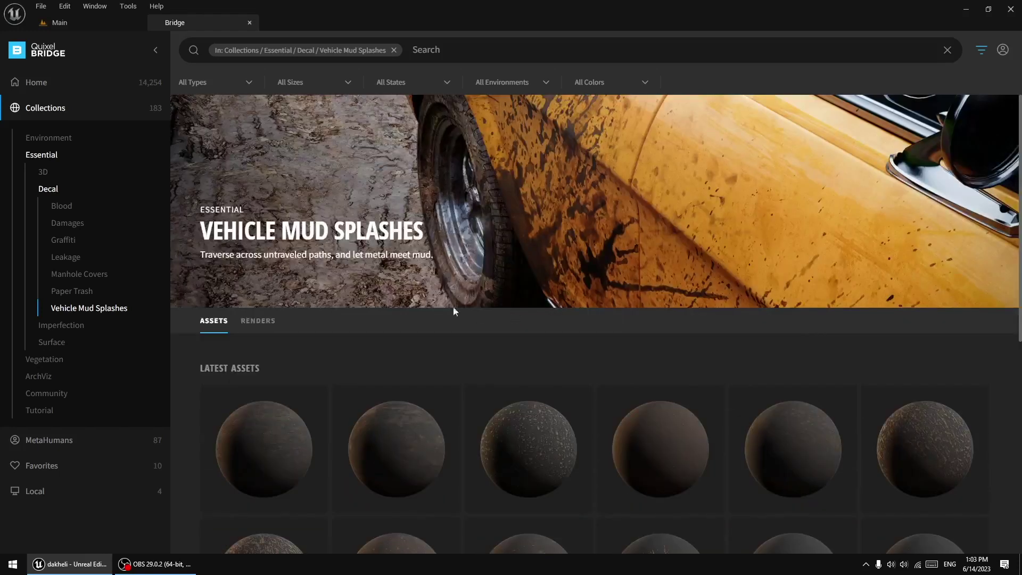
left_click(44, 110)
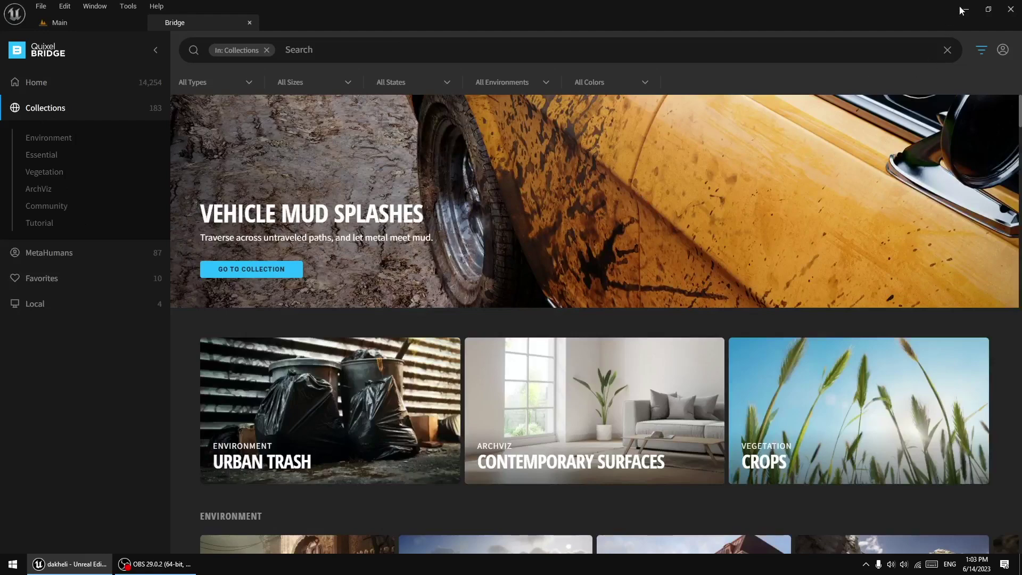
left_click(86, 23)
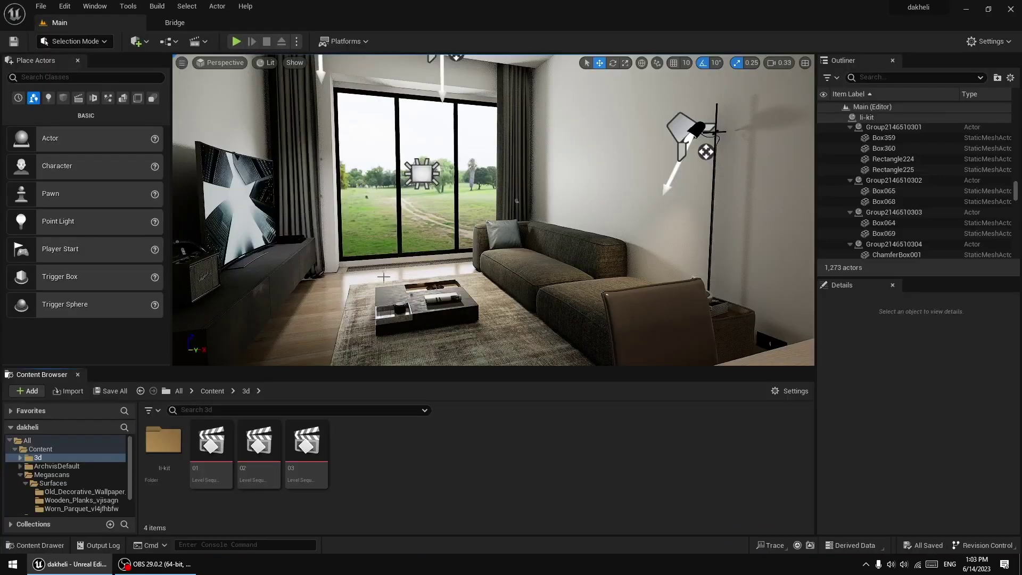
Fly down to inspect the wooden floor, select the Line001 floor mesh, then return to Bridge.
mouse_move(493, 211)
right_mouse_down()
mouse_move(501, 302)
mouse_move(468, 322)
mouse_move(492, 298)
right_mouse_up()
left_click(500, 302)
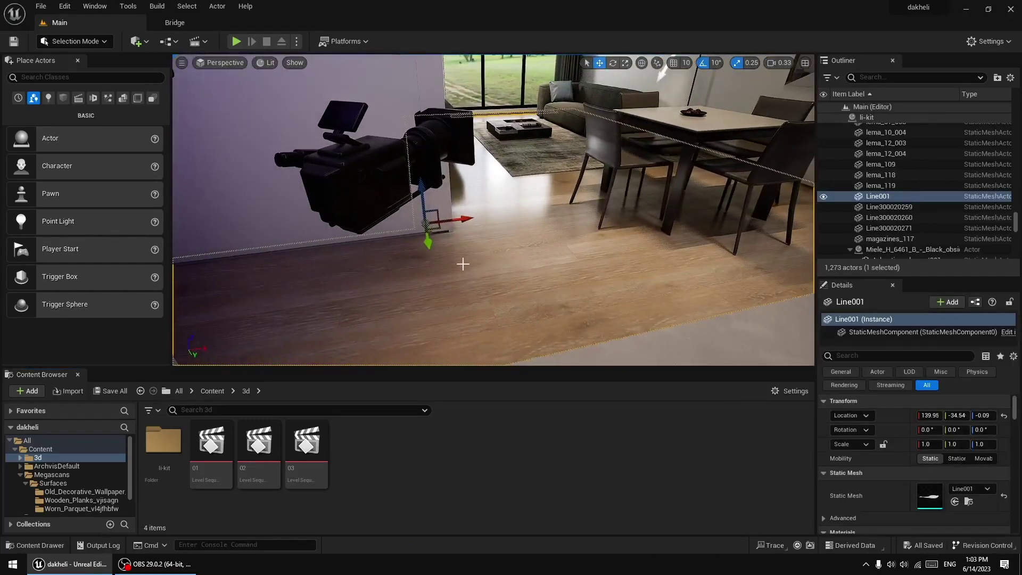
left_click(221, 22)
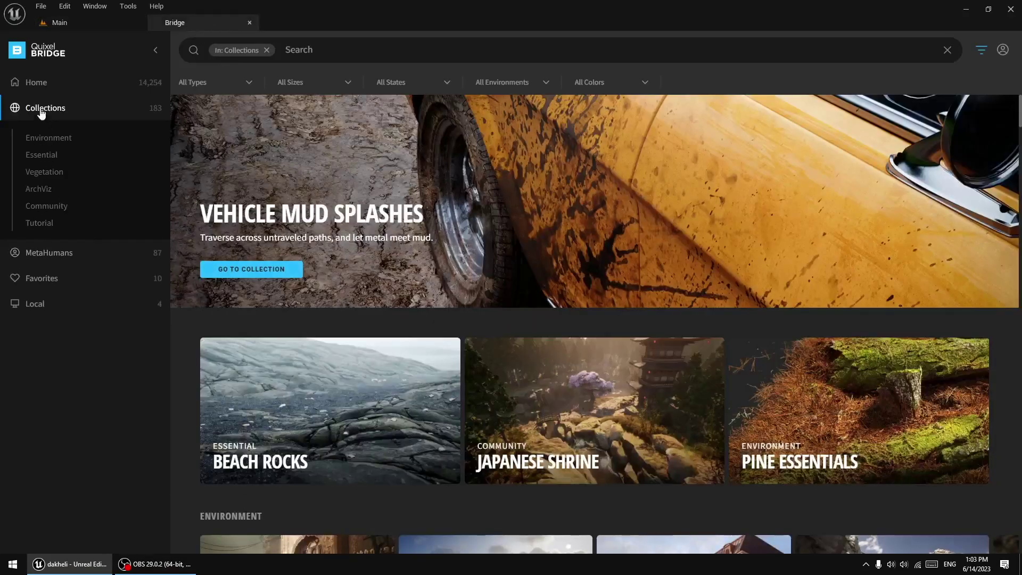
Open the Surfaces > Wood category from the Bridge home page.
left_click(33, 85)
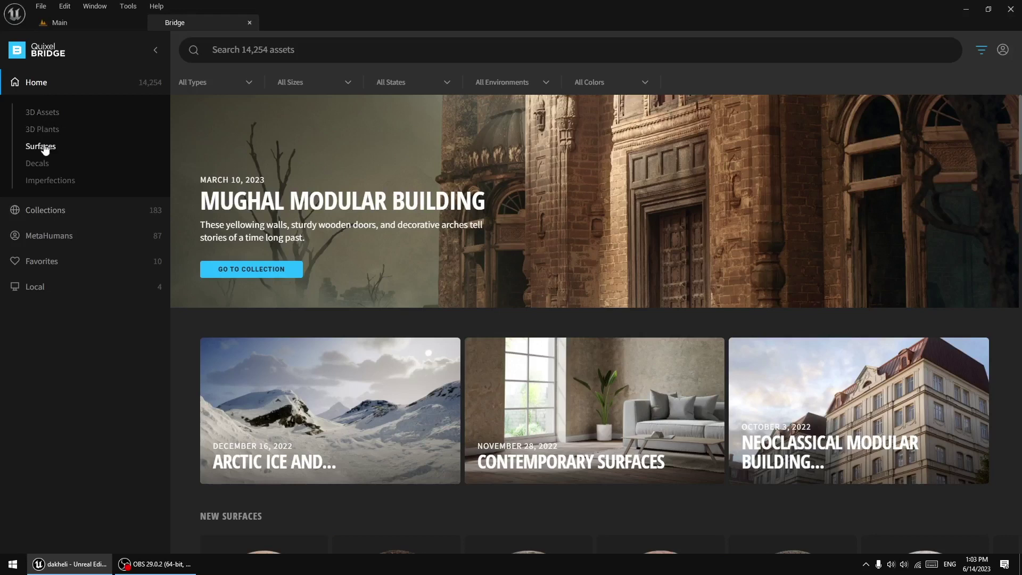
left_click(46, 147)
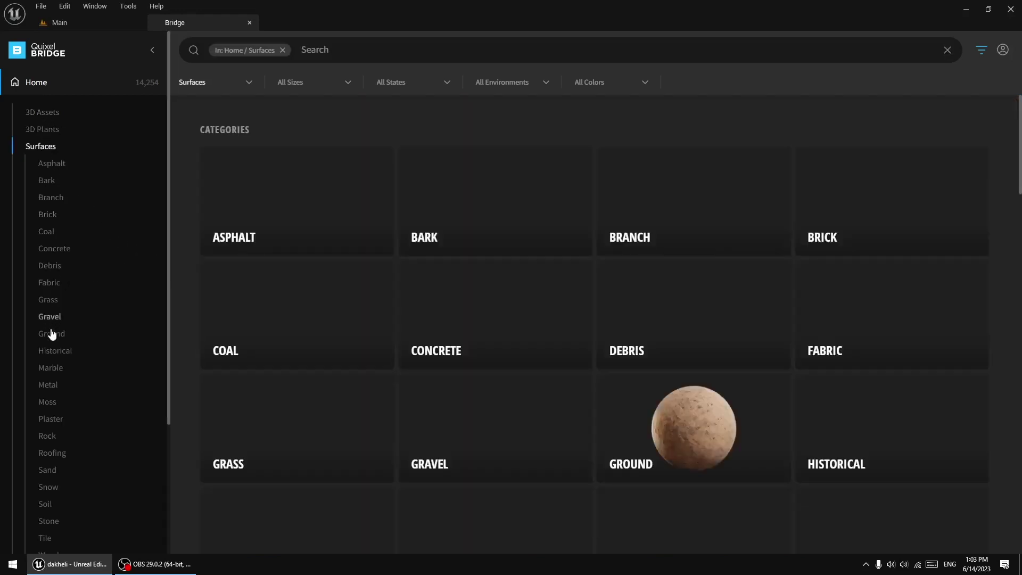
scroll(50, 341, "down", 5)
left_click(49, 384)
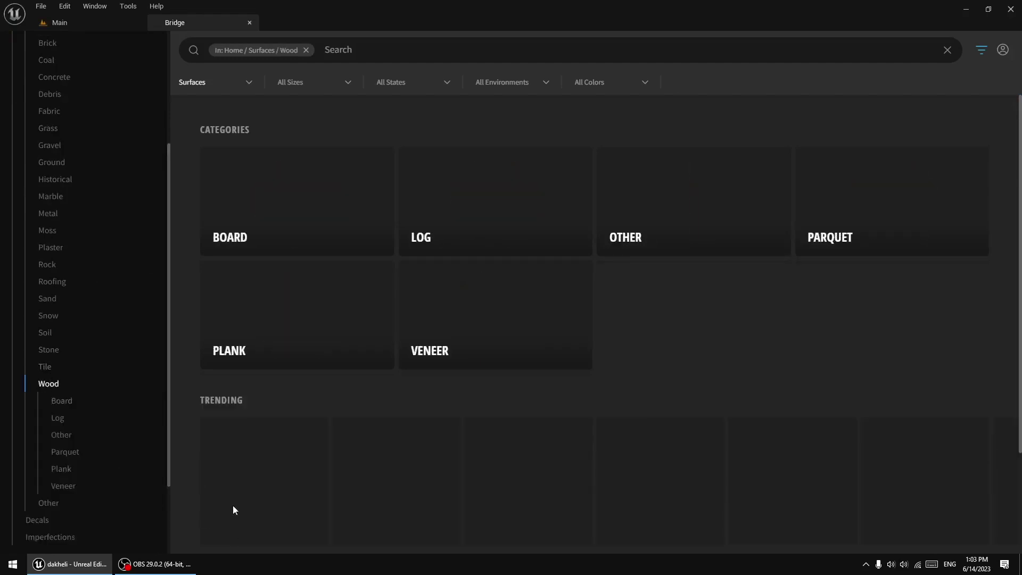
Scroll through the Wood Latest Assets grid, then back to the top.
scroll(567, 315, "down", 2)
scroll(602, 298, "down", 5)
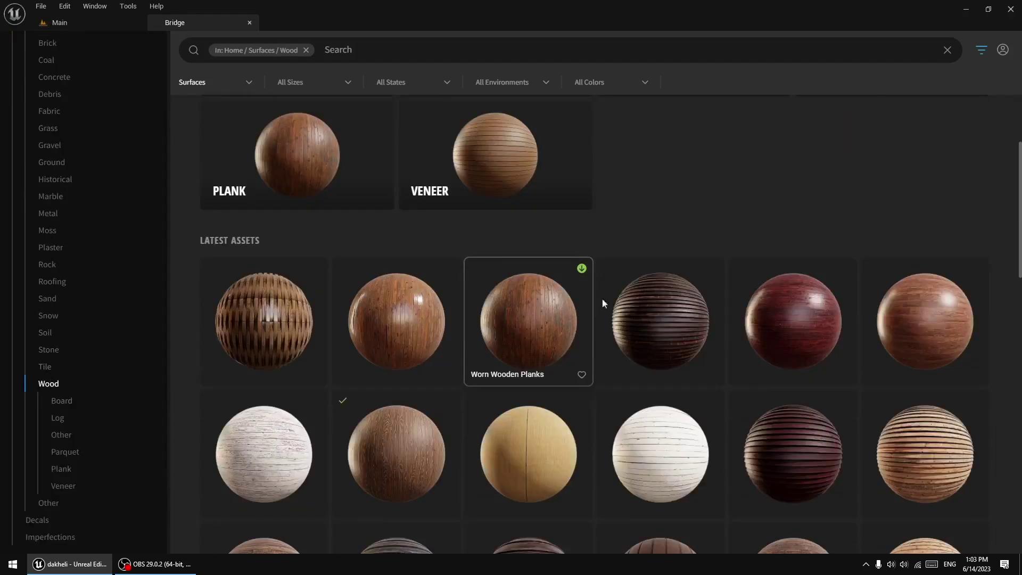
scroll(634, 296, "down", 1)
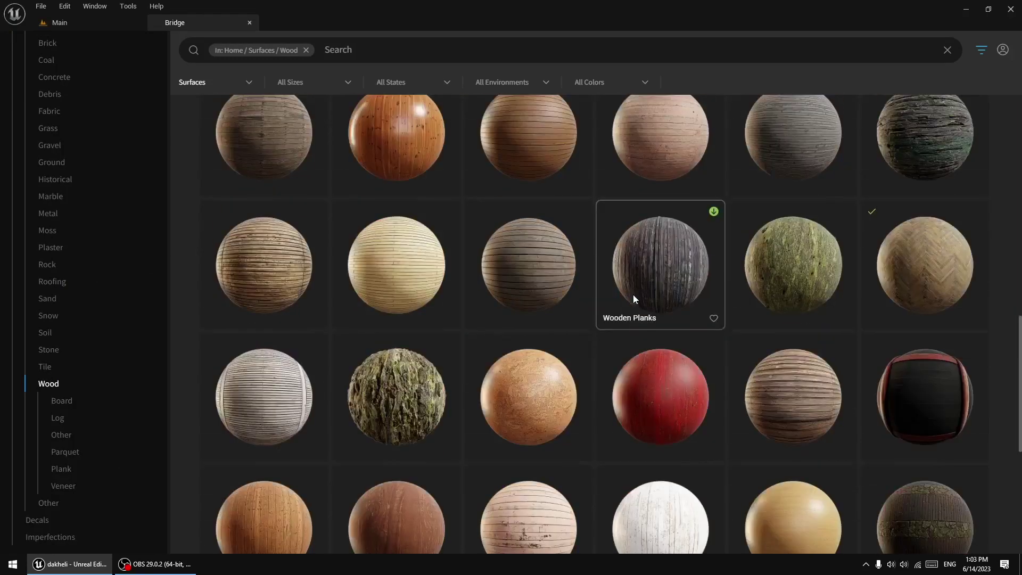
scroll(637, 286, "down", 4)
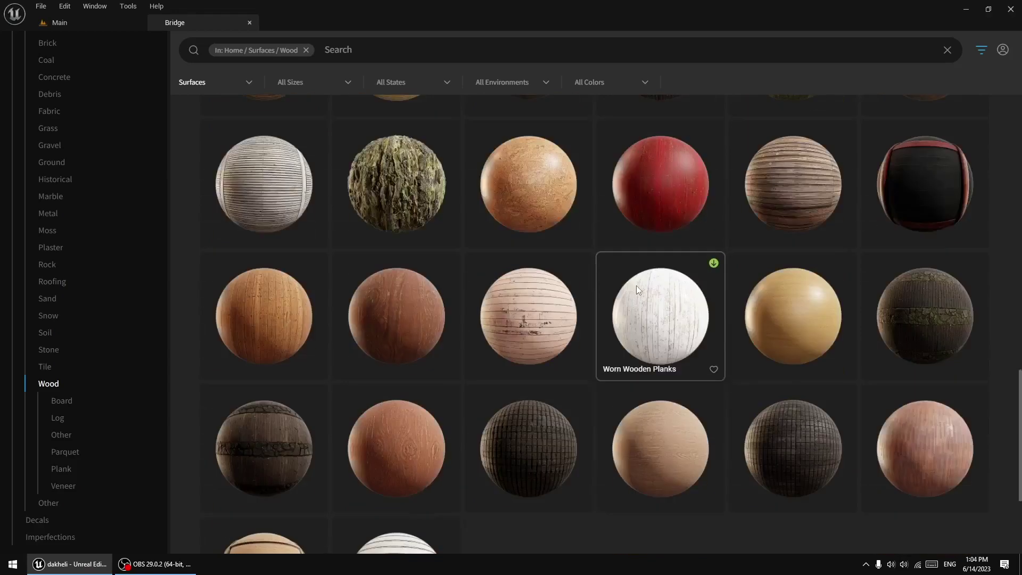
scroll(637, 285, "down", 3)
scroll(637, 285, "down", 1)
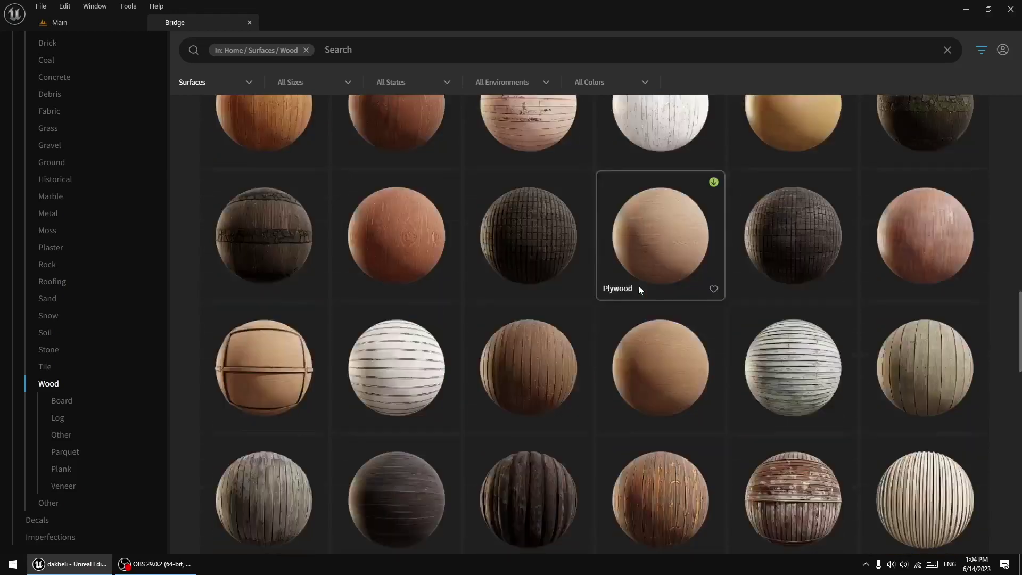
scroll(639, 285, "down", 3)
scroll(640, 287, "down", 5)
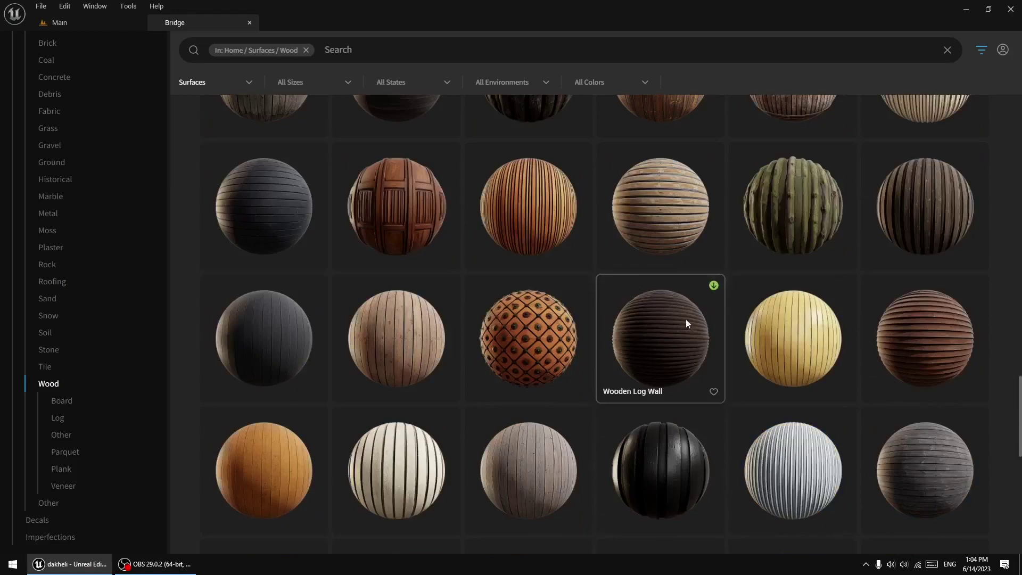
scroll(666, 331, "down", 4)
scroll(556, 298, "down", 2)
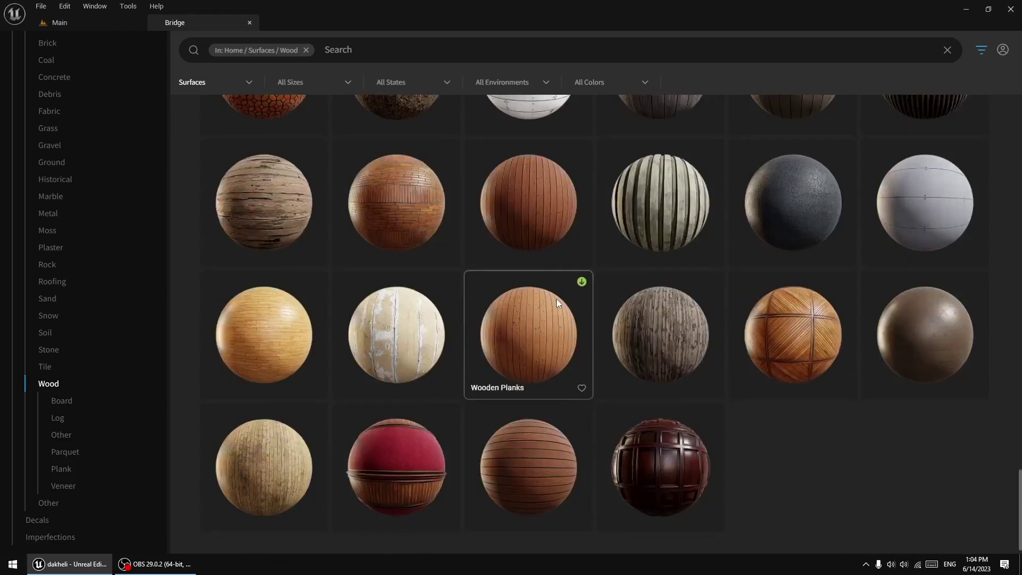
scroll(557, 299, "down", 2)
scroll(591, 277, "up", 2)
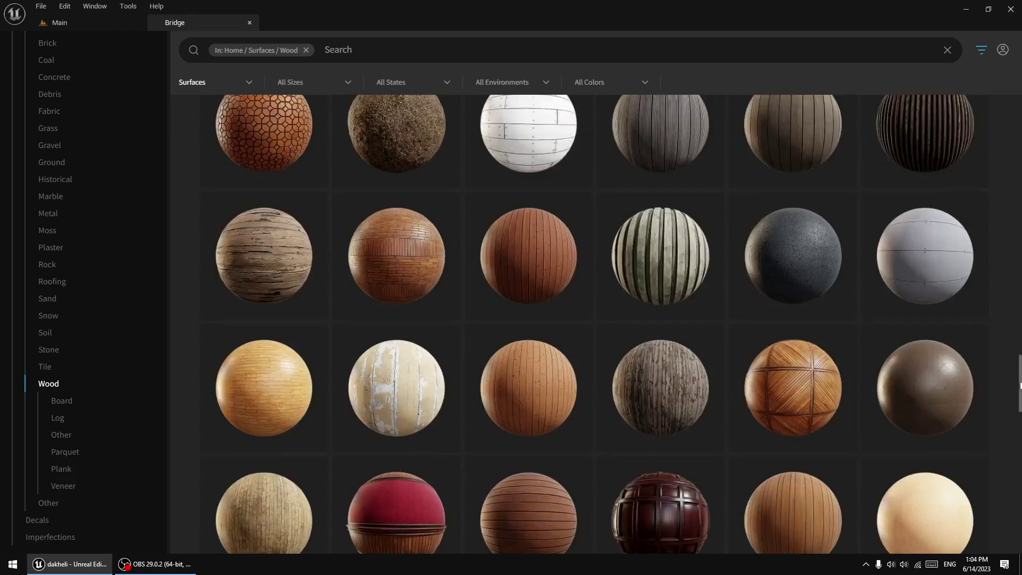
left_click_drag(1019, 383, 1012, 125)
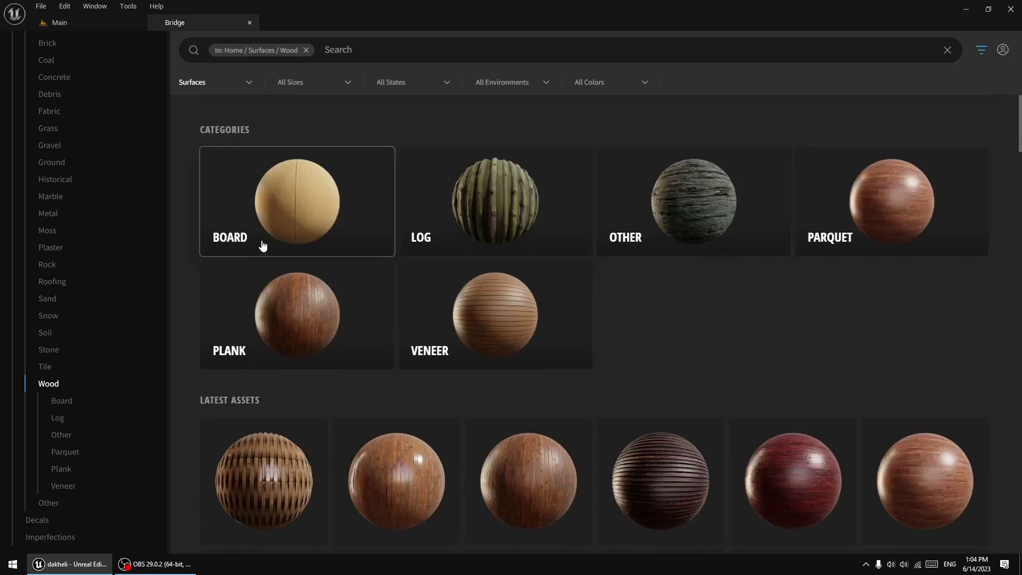
Open Wood > Parquet, view Worn Parquet then Wooden Floor, and page through its preview renders.
left_click(902, 202)
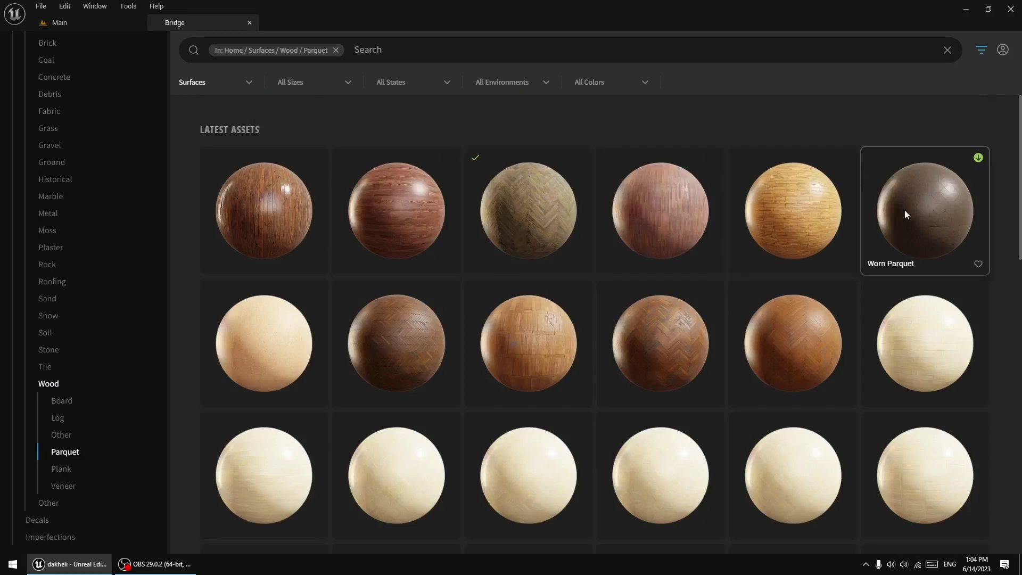
left_click(934, 206)
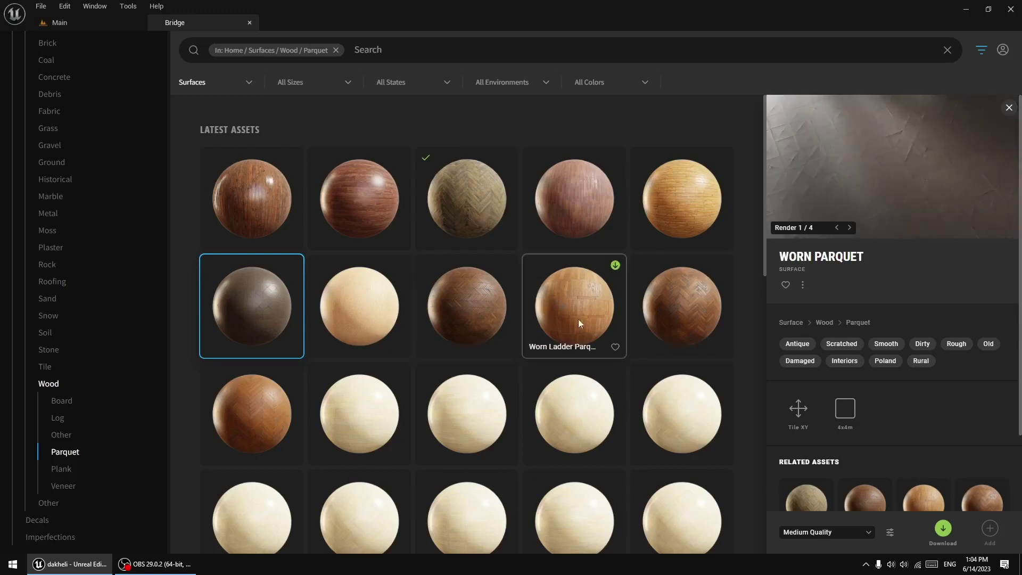
left_click(349, 205)
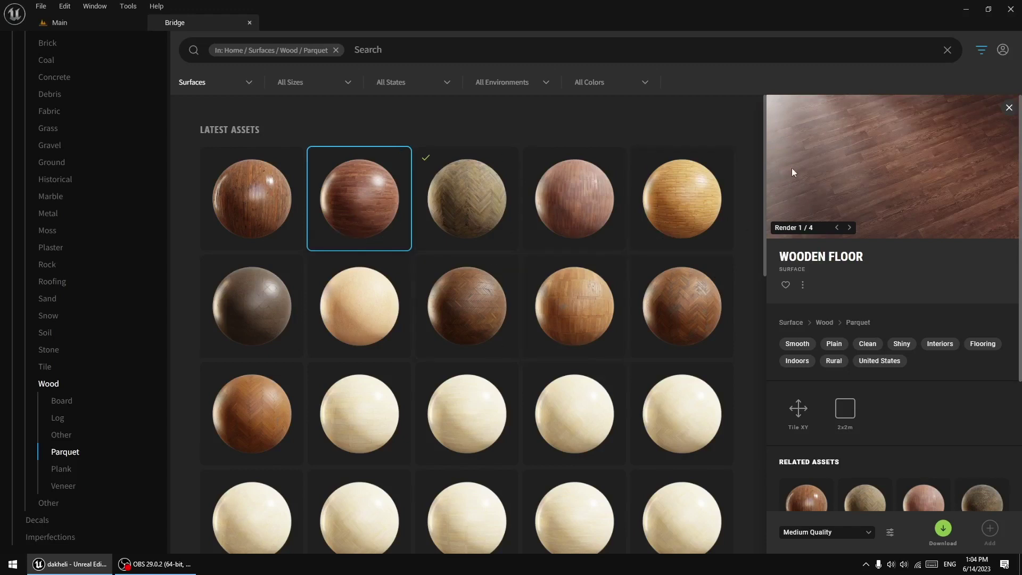
left_click(848, 228)
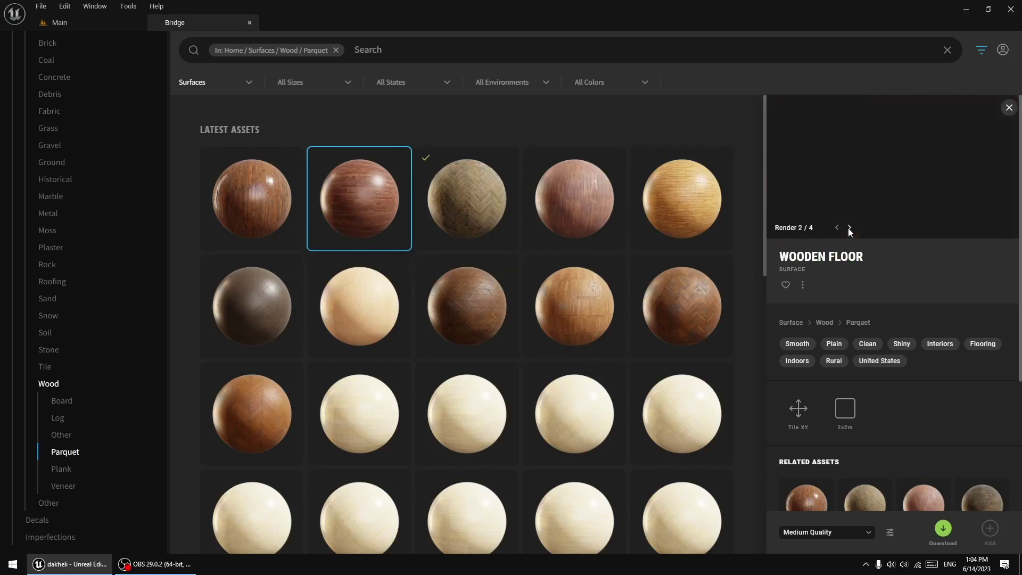
left_click(849, 227)
left_click(838, 228)
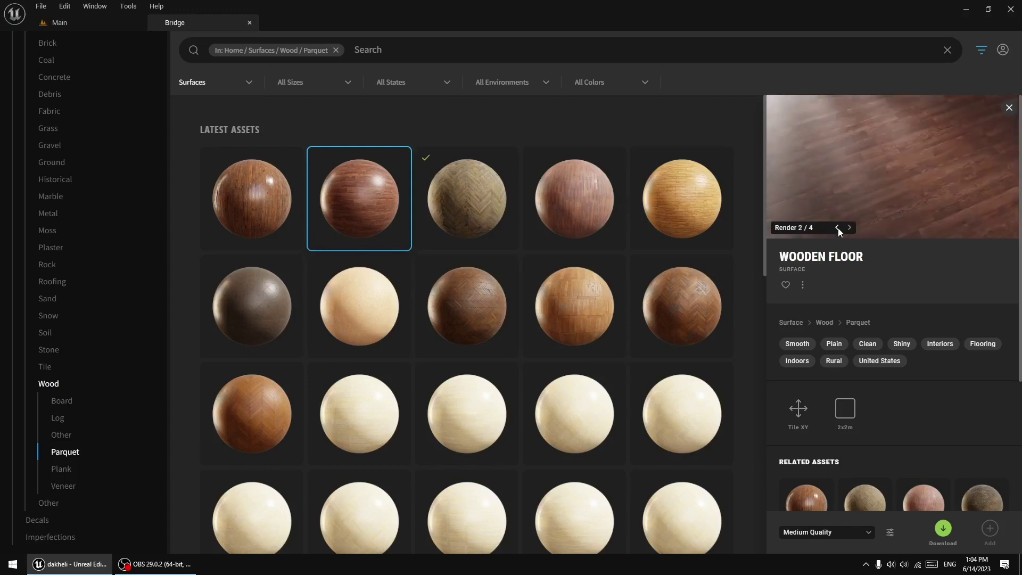
Set the Wooden Floor surface's download quality to High Quality.
left_click(890, 534)
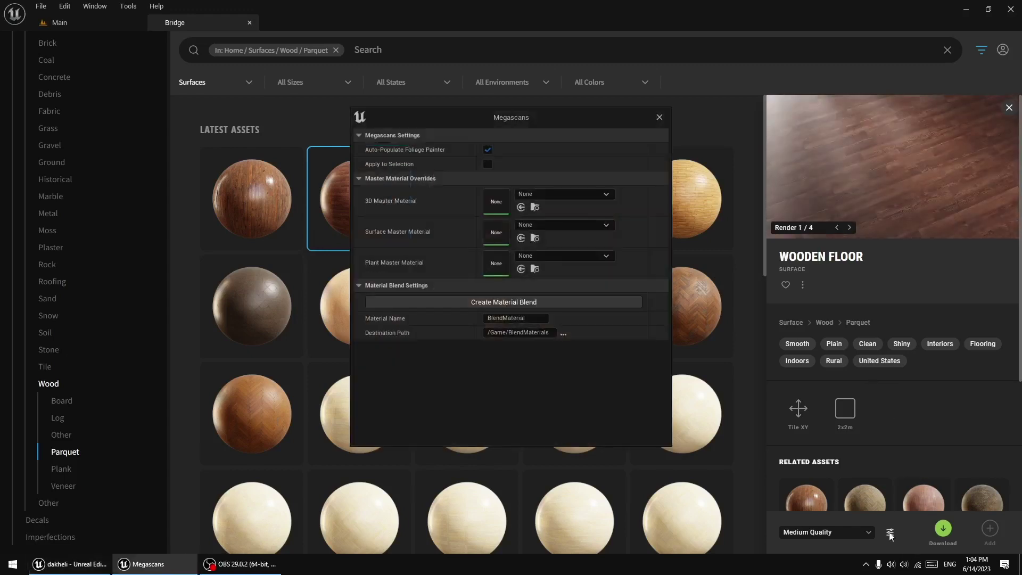
left_click(659, 118)
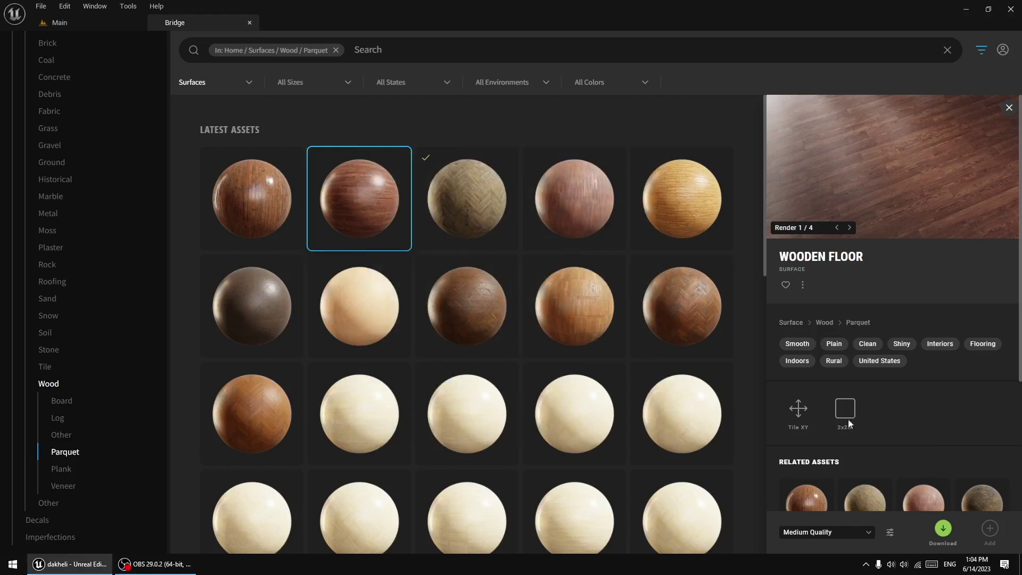
scroll(842, 421, "down", 3)
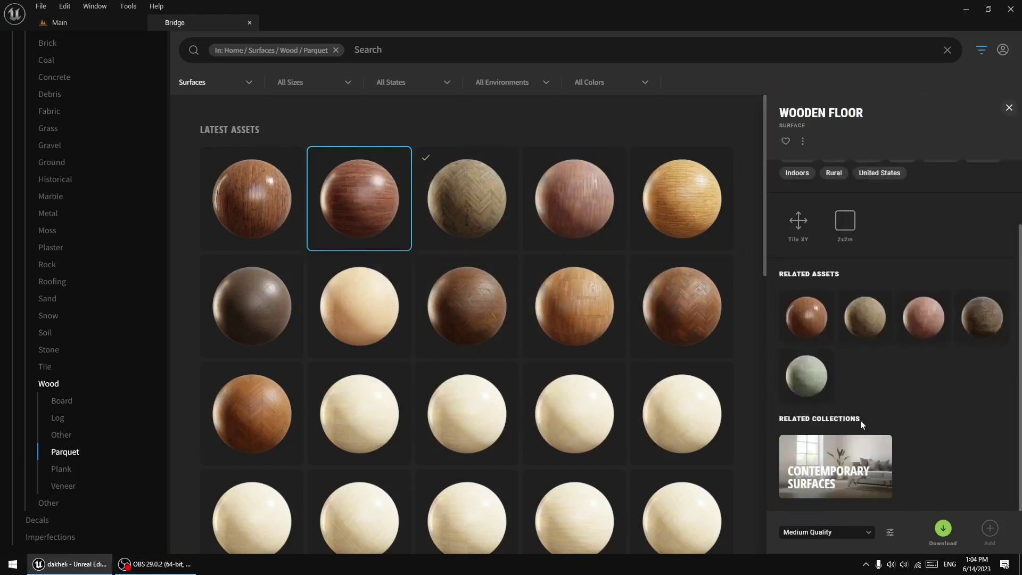
left_click(868, 533)
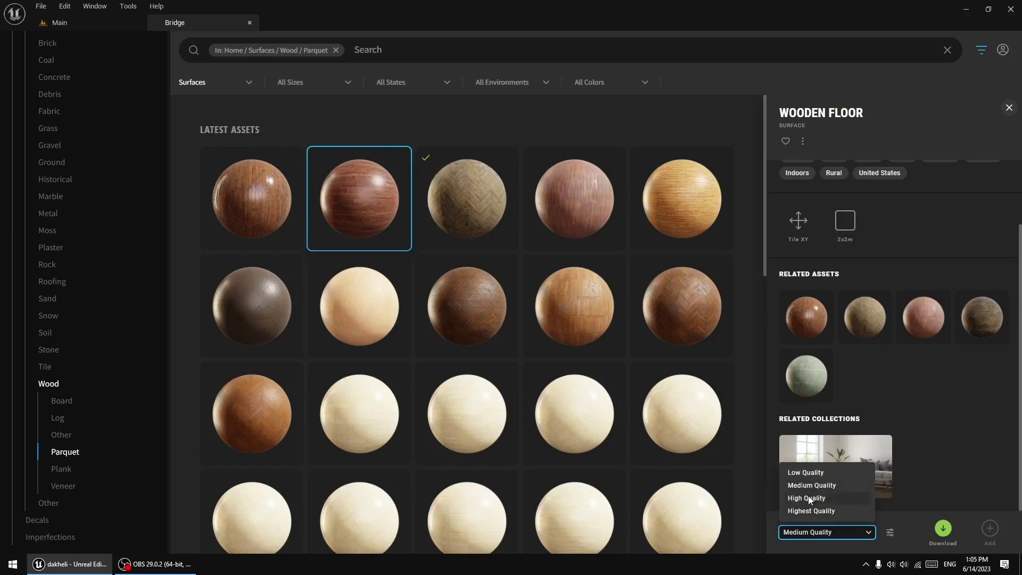
left_click(808, 498)
left_click(818, 530)
left_click(821, 499)
Start downloading Wooden Floor and check its progress in the downloads list.
left_click(943, 530)
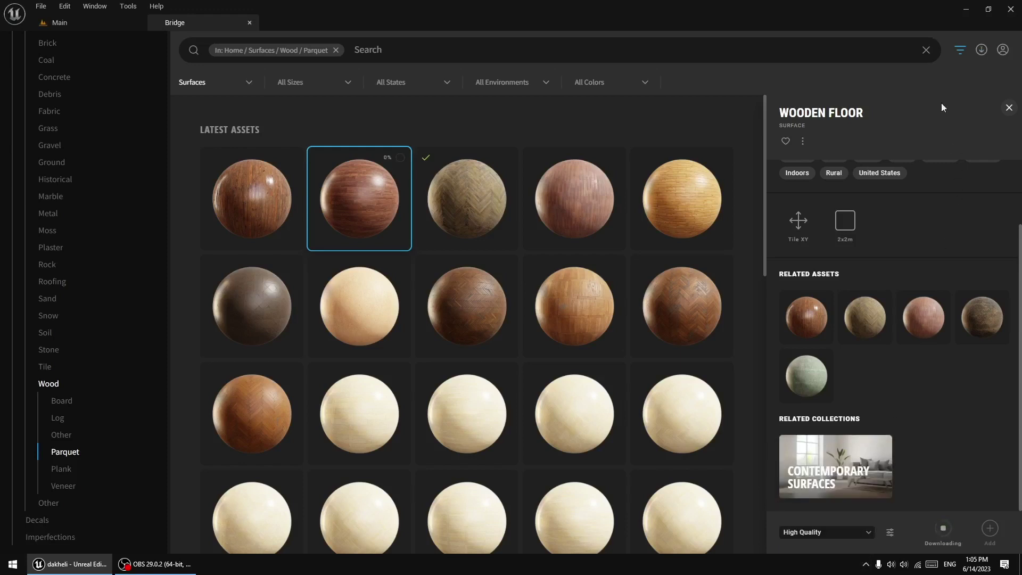
left_click(982, 50)
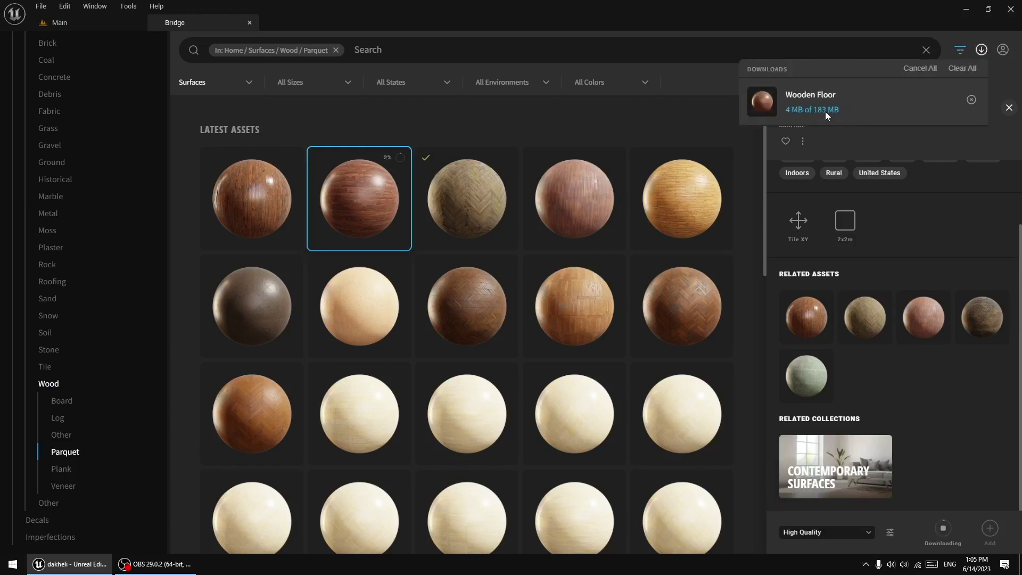
scroll(75, 96, "up", 5)
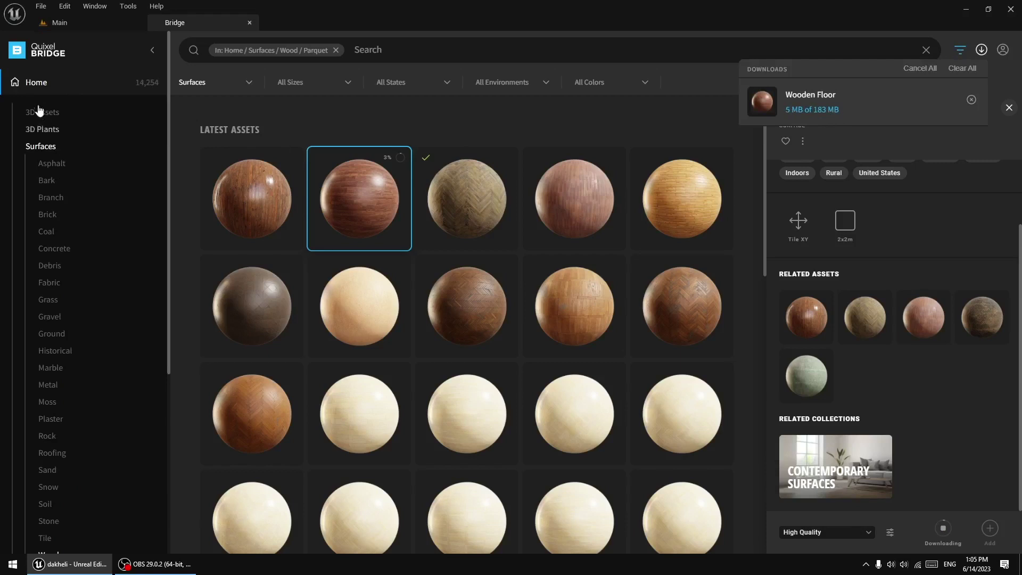
Check the download progress, then browse Collections and Tutorial before returning to the Collections overview.
left_click(27, 83)
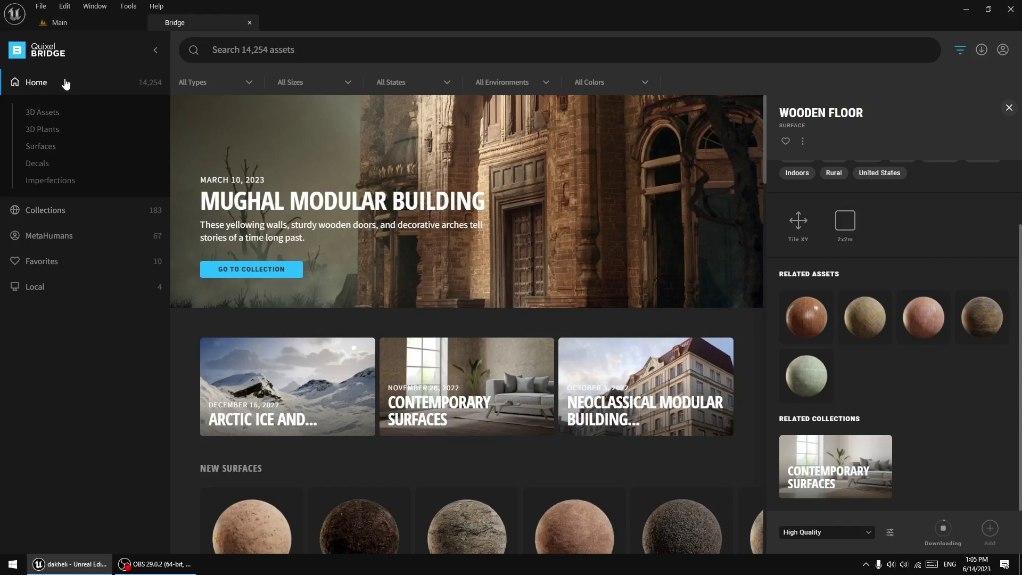
left_click(981, 49)
left_click(45, 210)
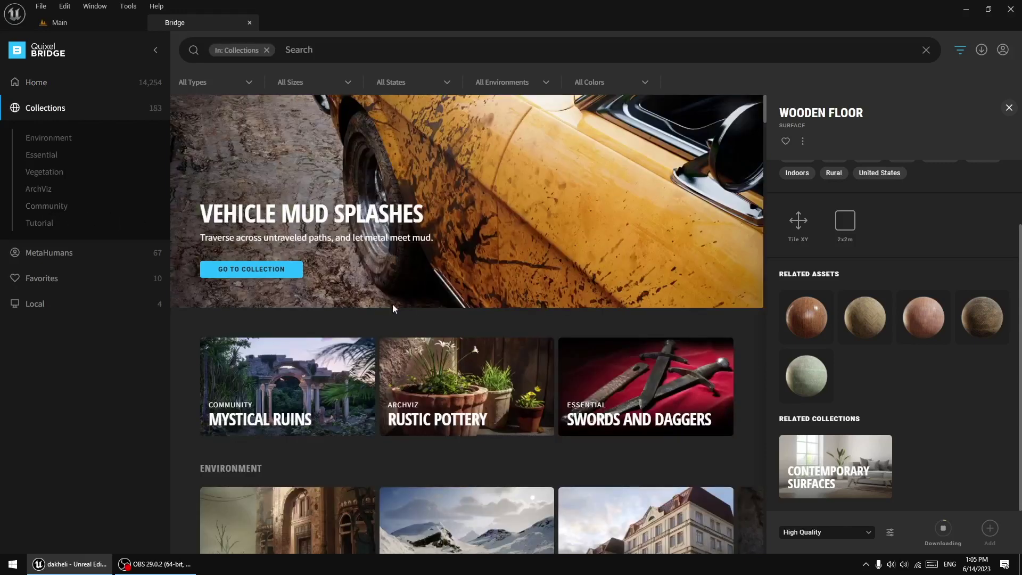
scroll(393, 307, "down", 4)
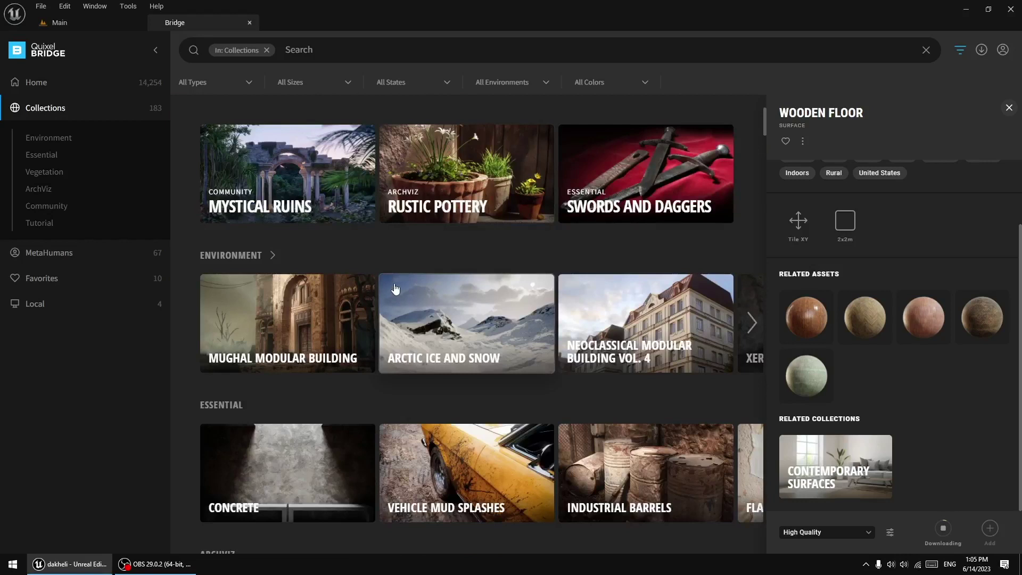
left_click(42, 223)
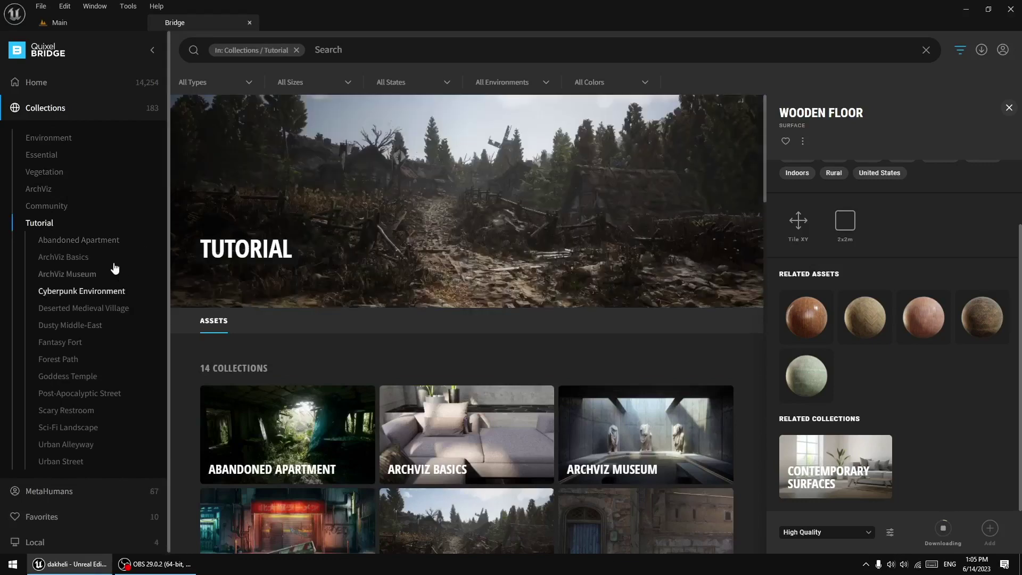
scroll(347, 381, "down", 7)
scroll(347, 381, "up", 6)
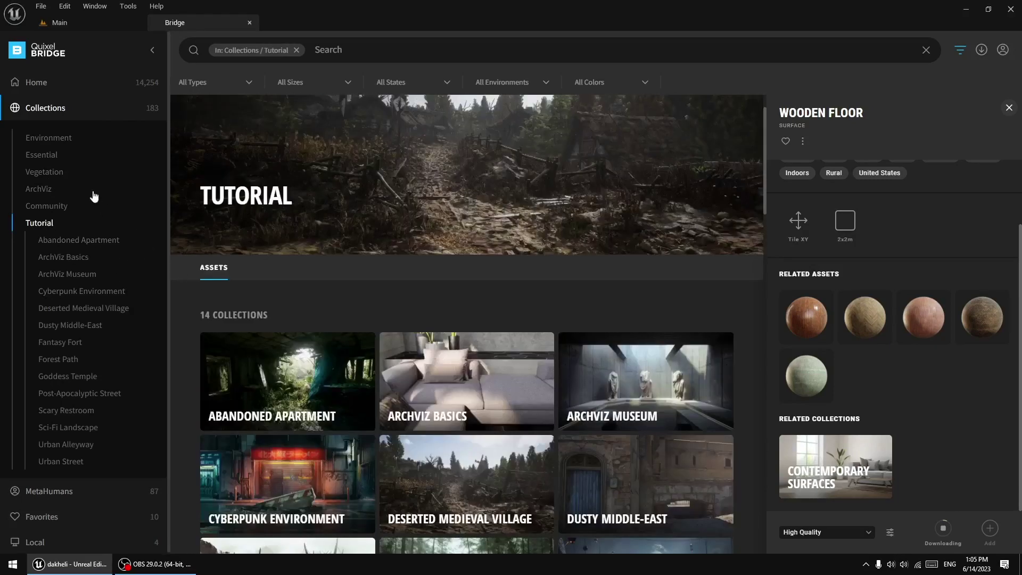
left_click(45, 108)
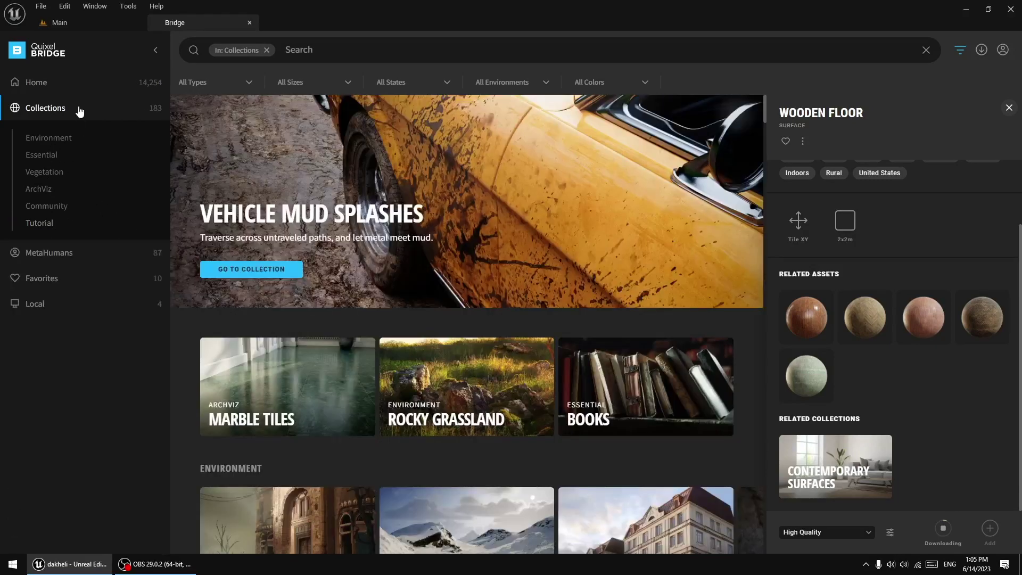
Browse the MetaHumans presets grid, peek at My MetaHumans, and return to MetaHuman Presets.
left_click(49, 254)
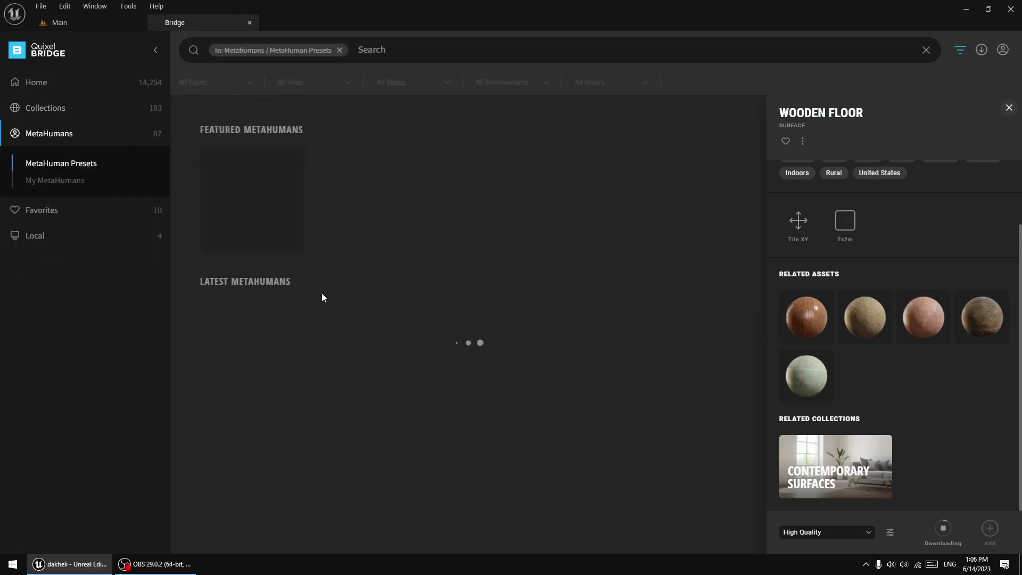
scroll(339, 298, "down", 5)
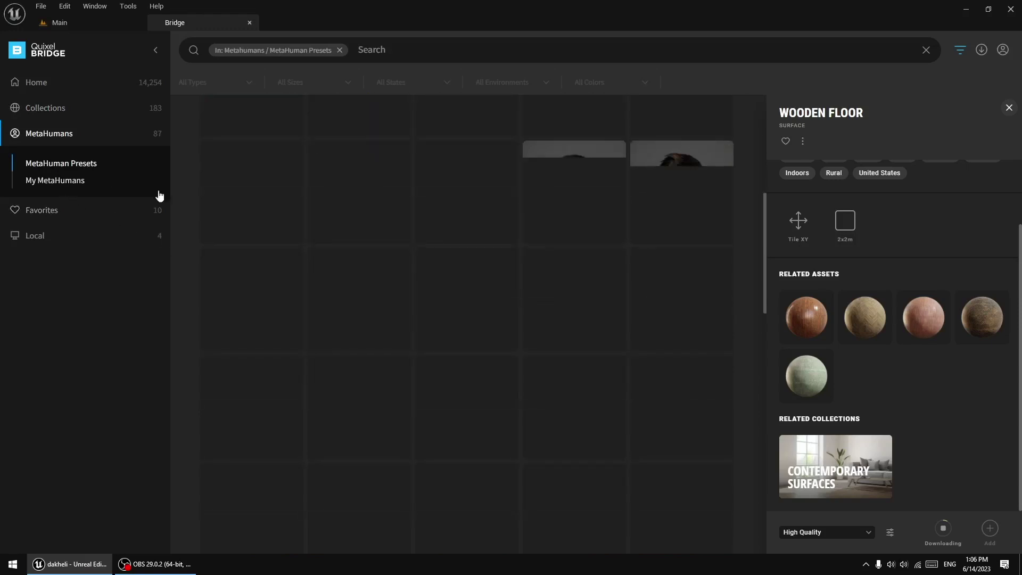
scroll(449, 296, "up", 5)
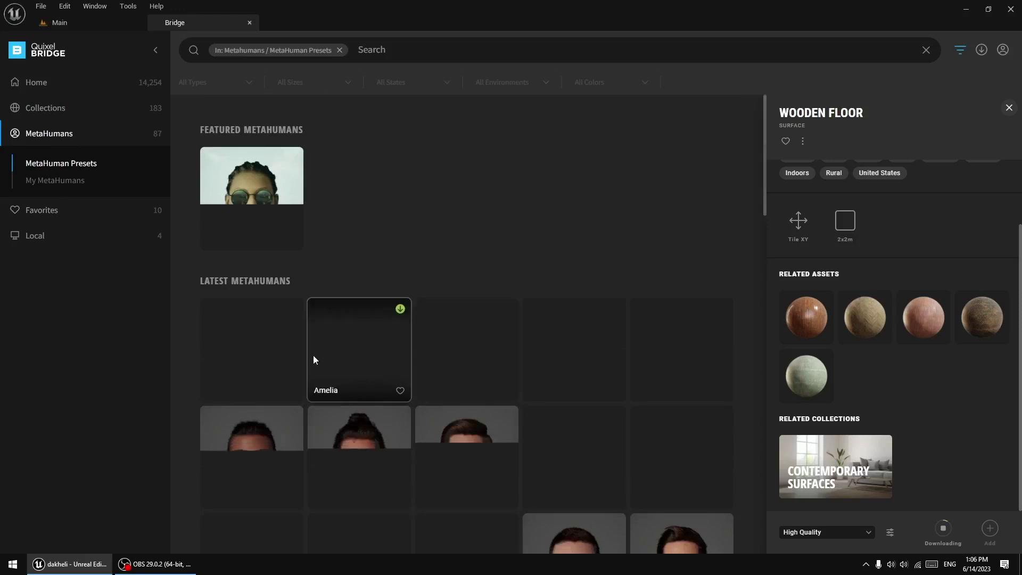
scroll(311, 356, "down", 4)
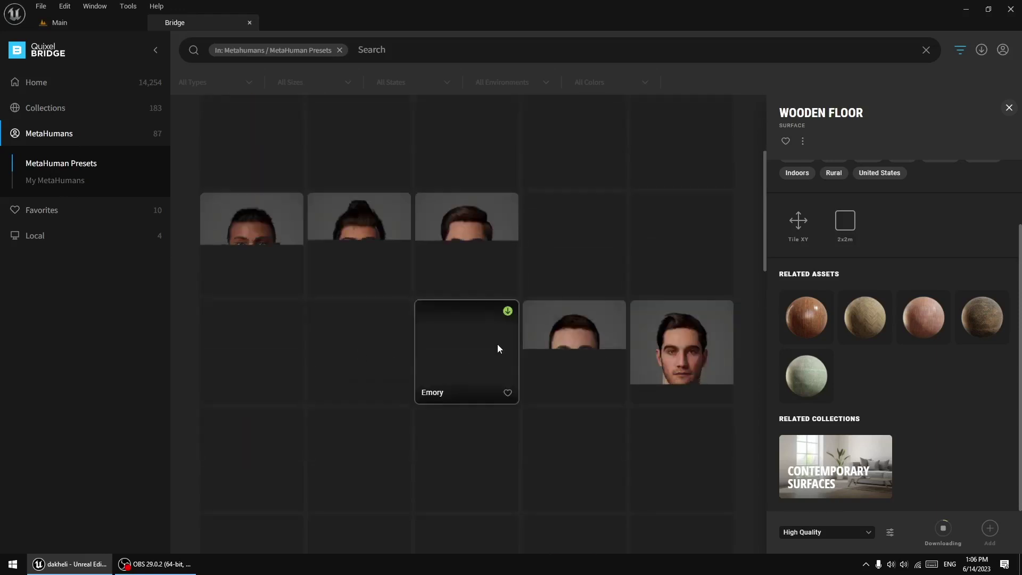
scroll(496, 345, "up", 4)
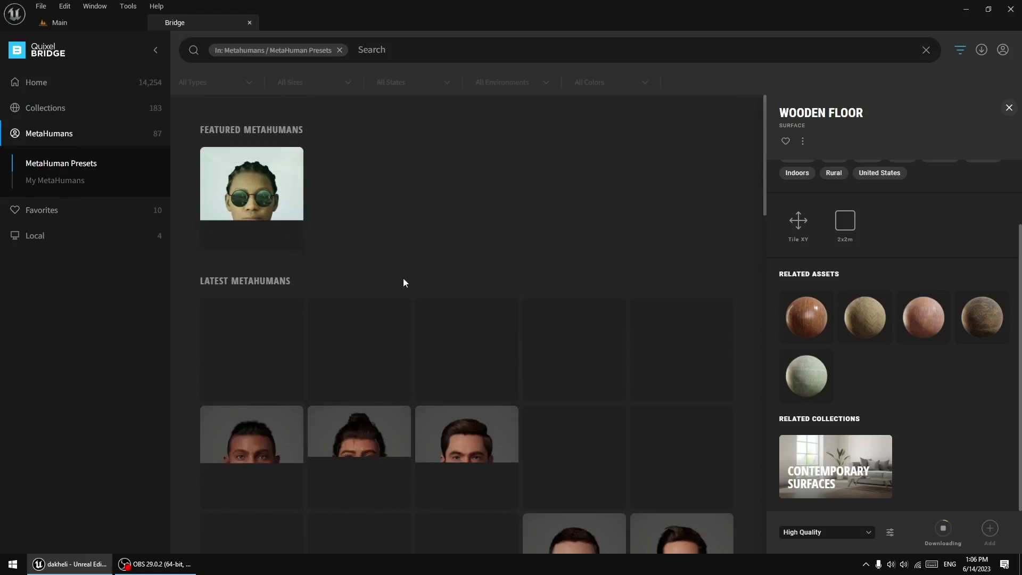
scroll(404, 280, "down", 5)
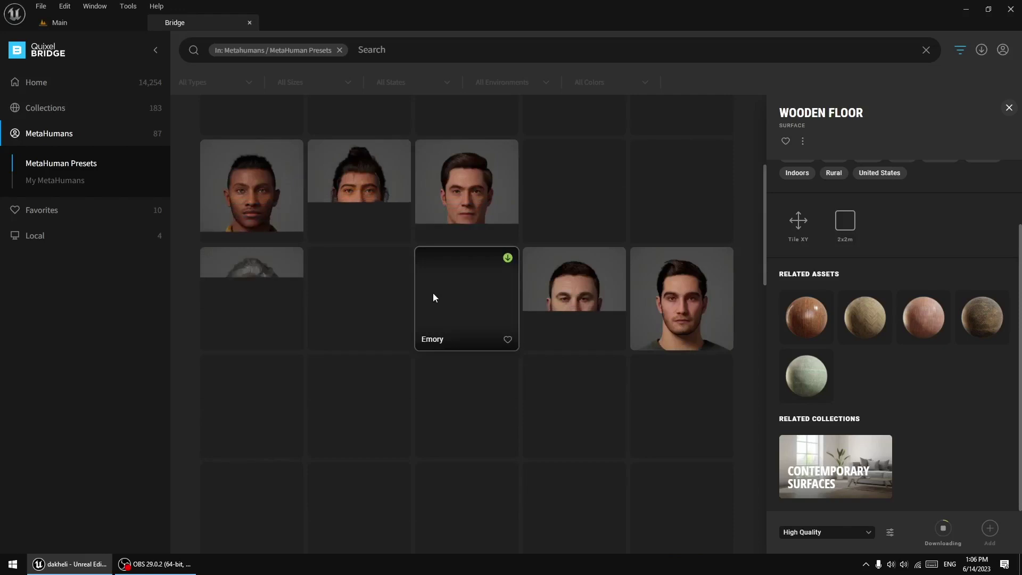
left_click(55, 181)
left_click(63, 164)
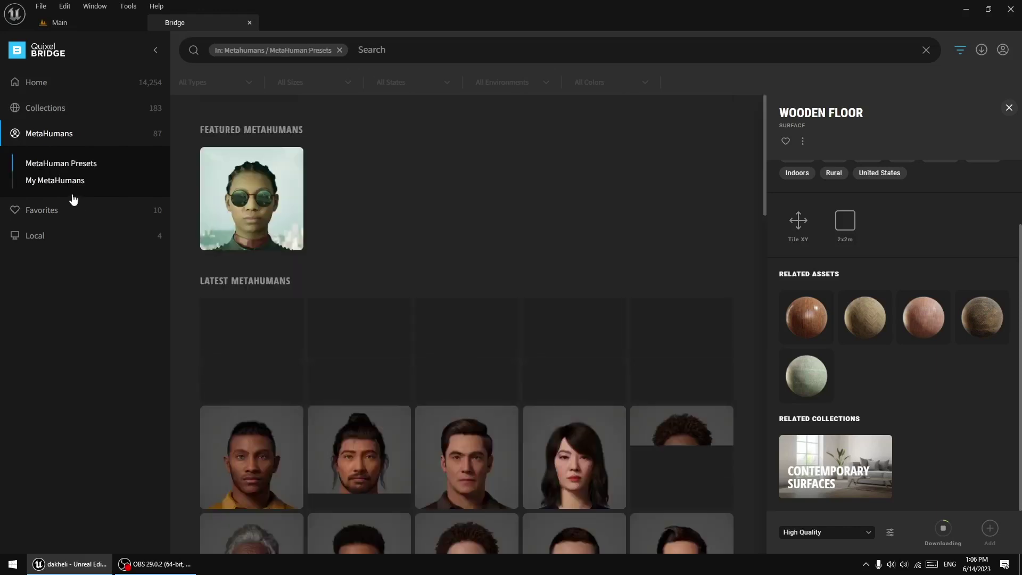
Open Favorites and heart the Wooden Floor surface, raising the count to 11.
left_click(41, 216)
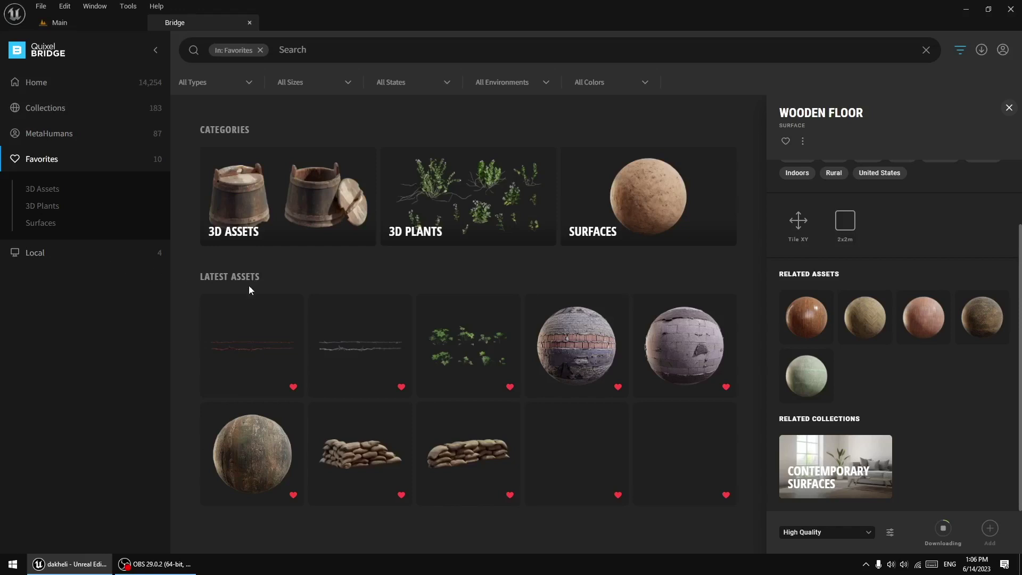
scroll(940, 270, "up", 4)
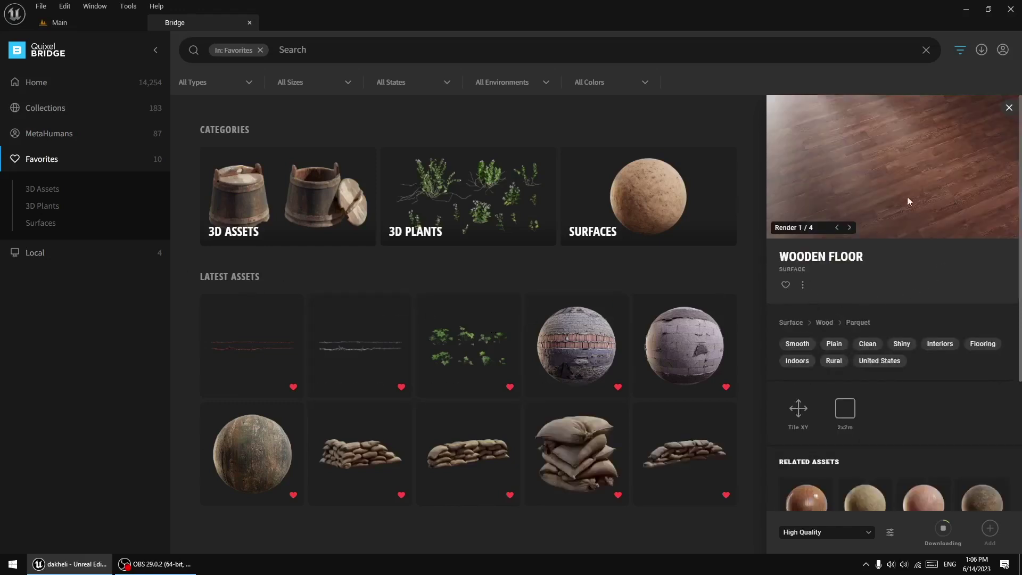
left_click(785, 285)
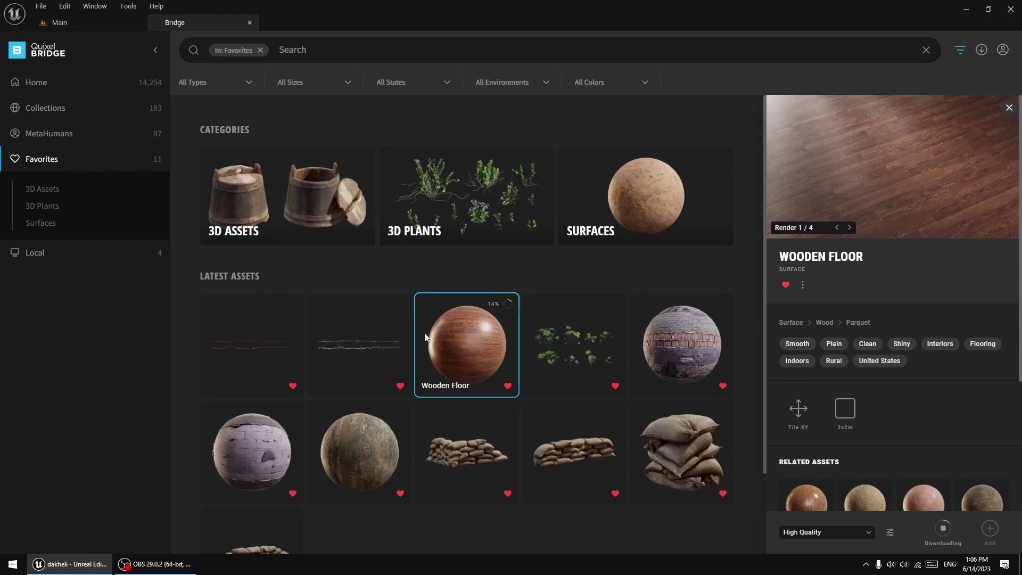
Favorite the Gravel Ground surface from Surfaces > Gravel, bringing favorites to 12.
left_click(35, 82)
left_click(40, 144)
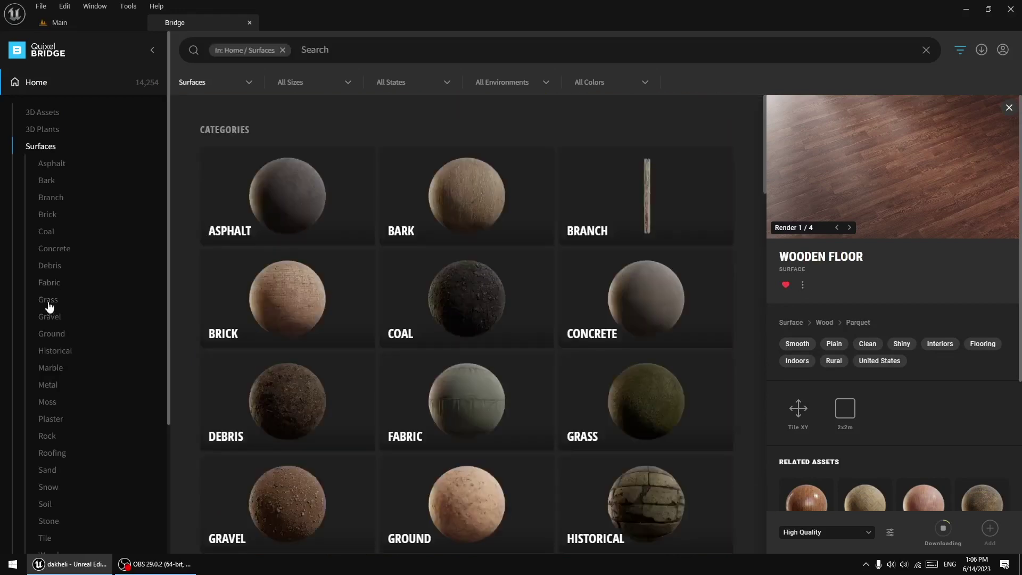
left_click(50, 322)
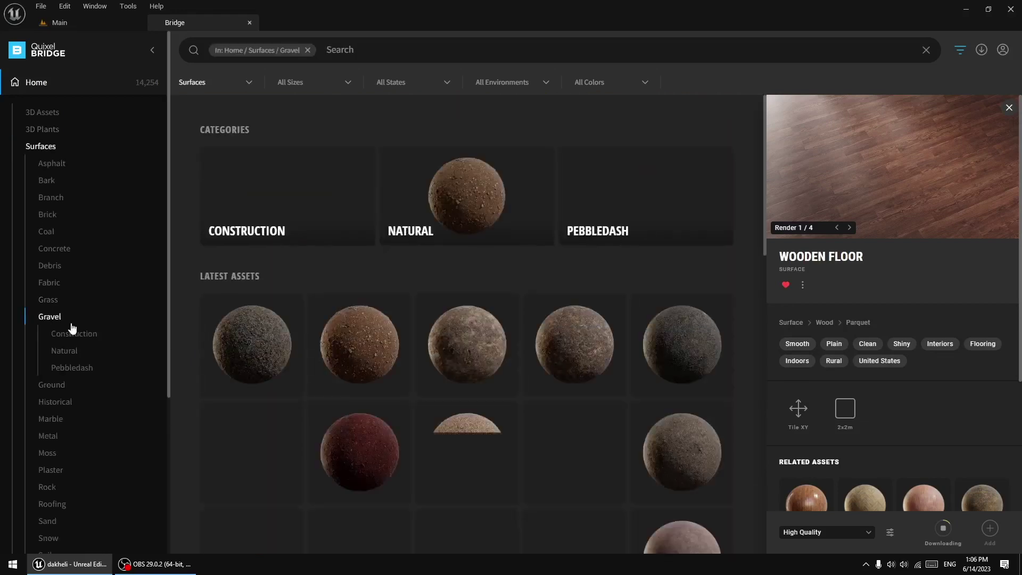
left_click(590, 344)
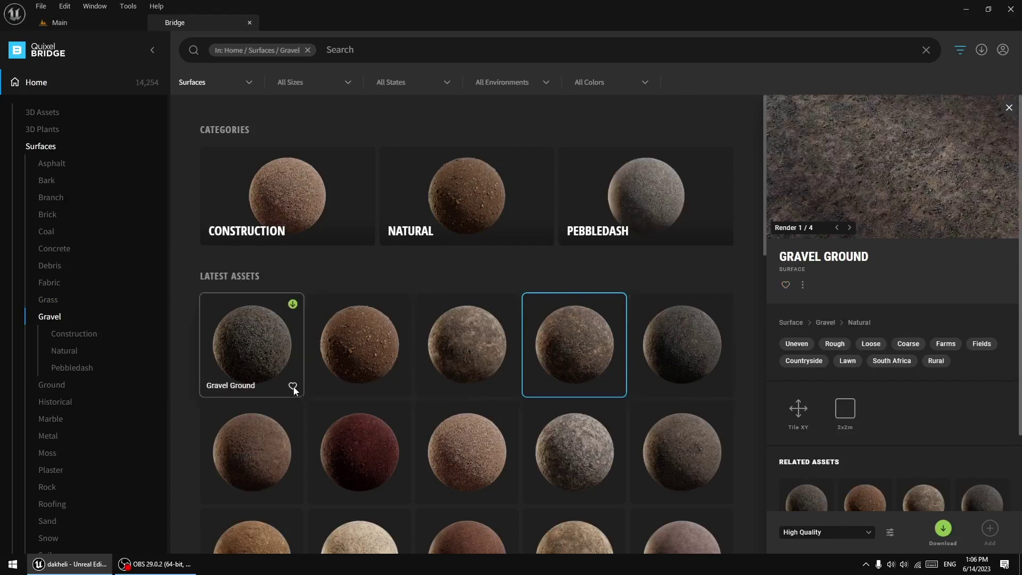
left_click(294, 387)
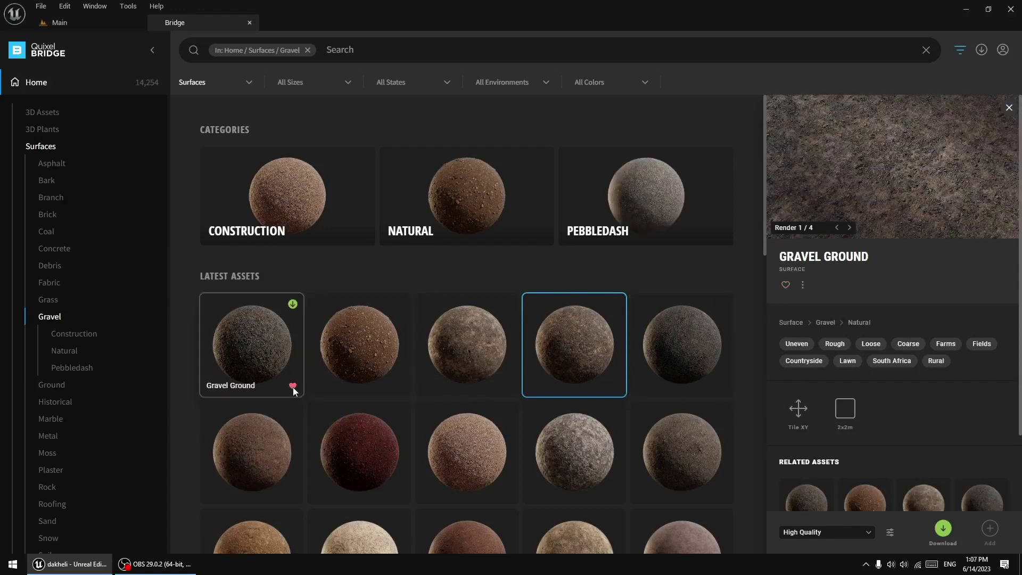
left_click(32, 84)
Check the updated Favorites, then open the Local library of four downloaded Megascans.
left_click(47, 263)
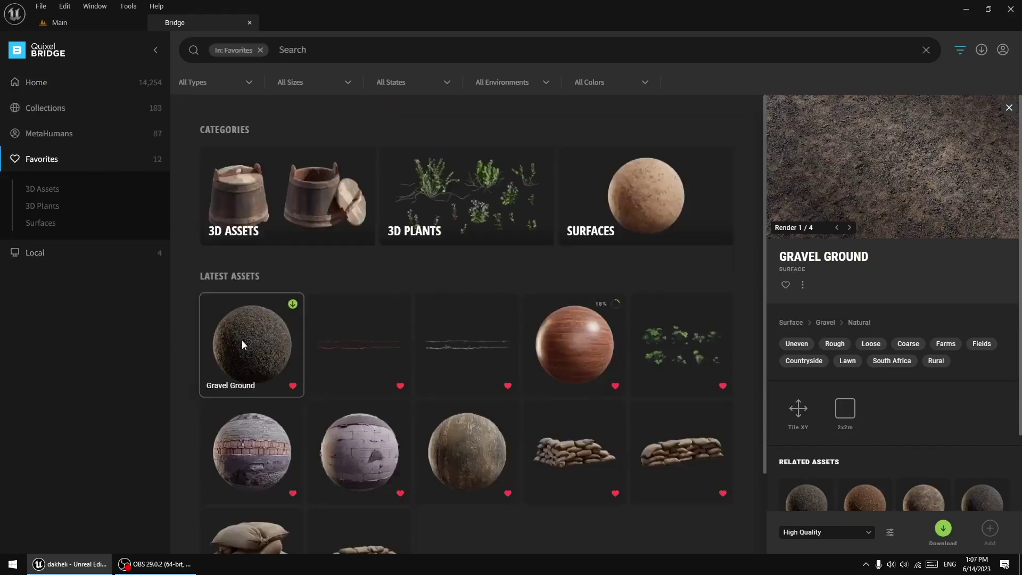
left_click(36, 255)
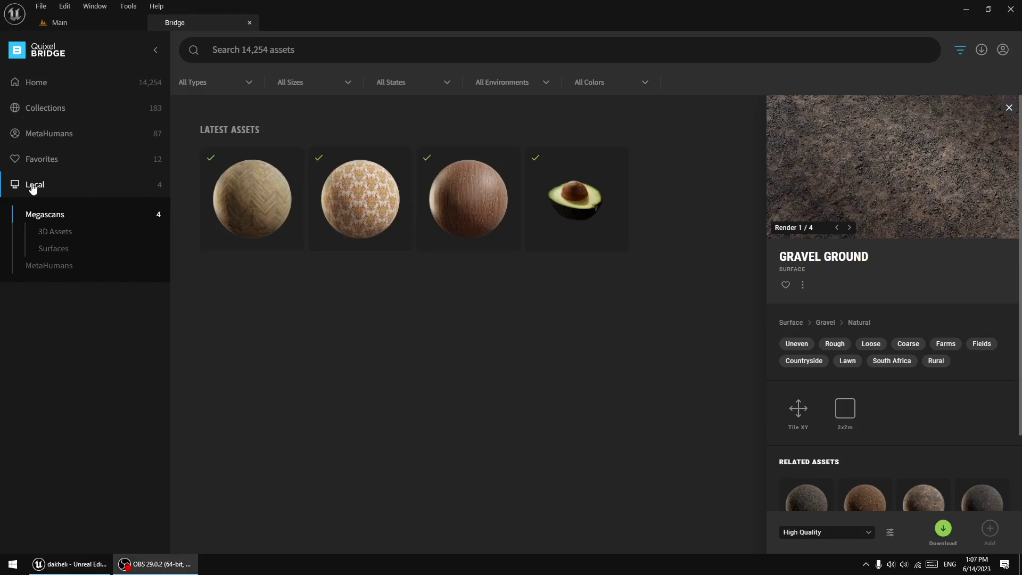
Switch the Local Megascans filter between 3D Assets and Surfaces, ending on 3D Assets.
left_click(53, 234)
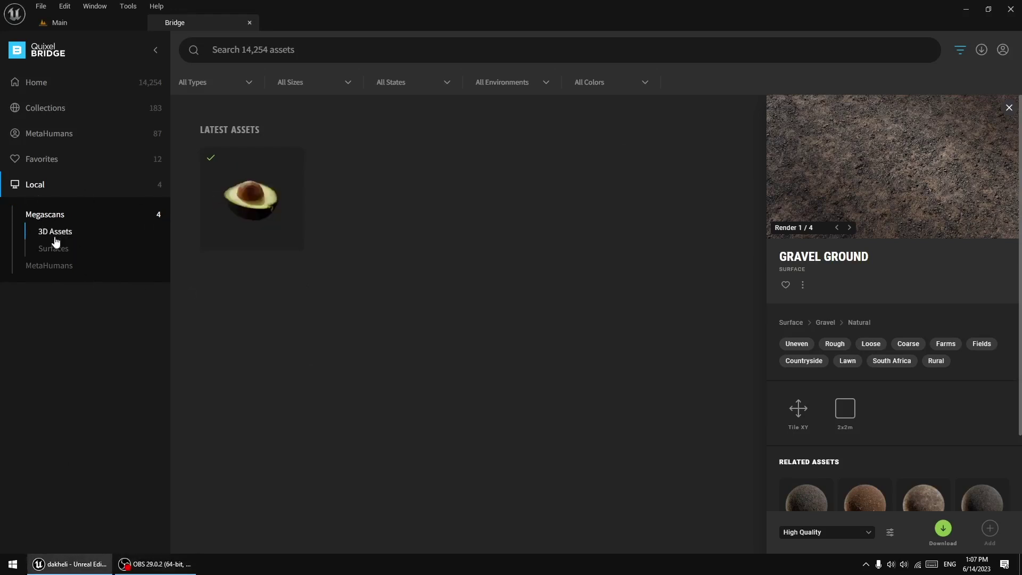
left_click(63, 250)
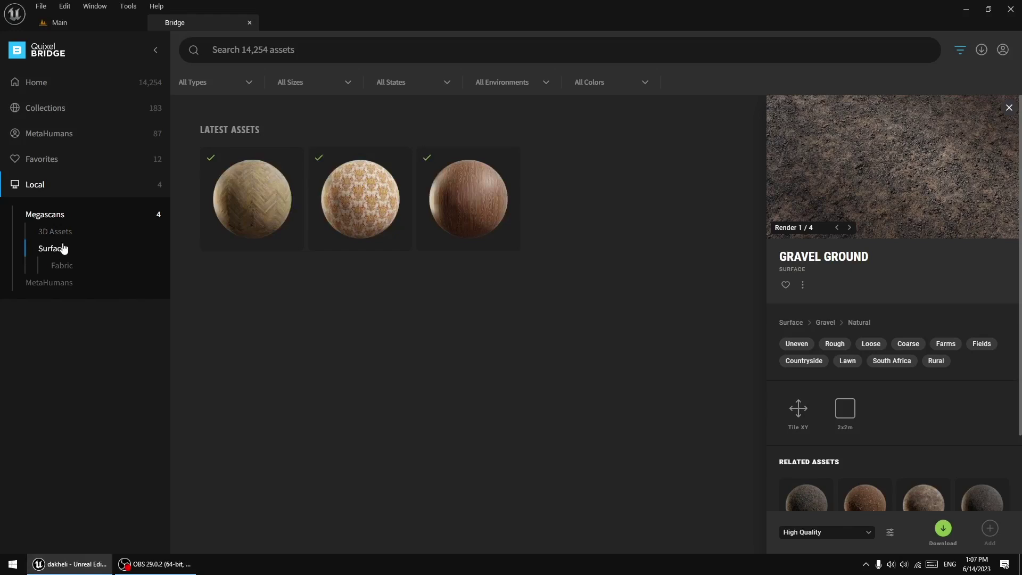
left_click(56, 232)
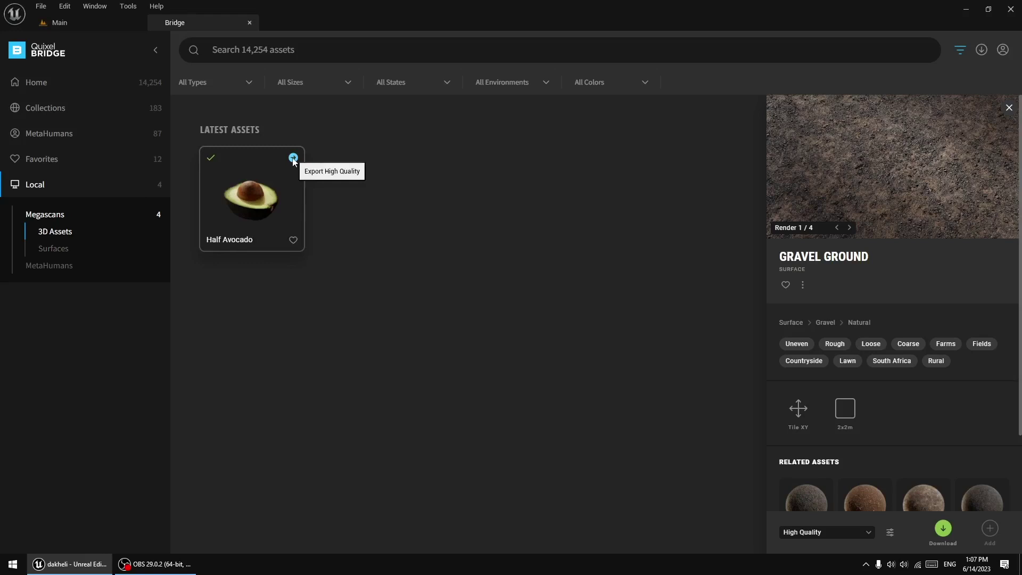
Back in the level editor, place the Half Avocado mesh on the coffee table.
left_click(70, 24)
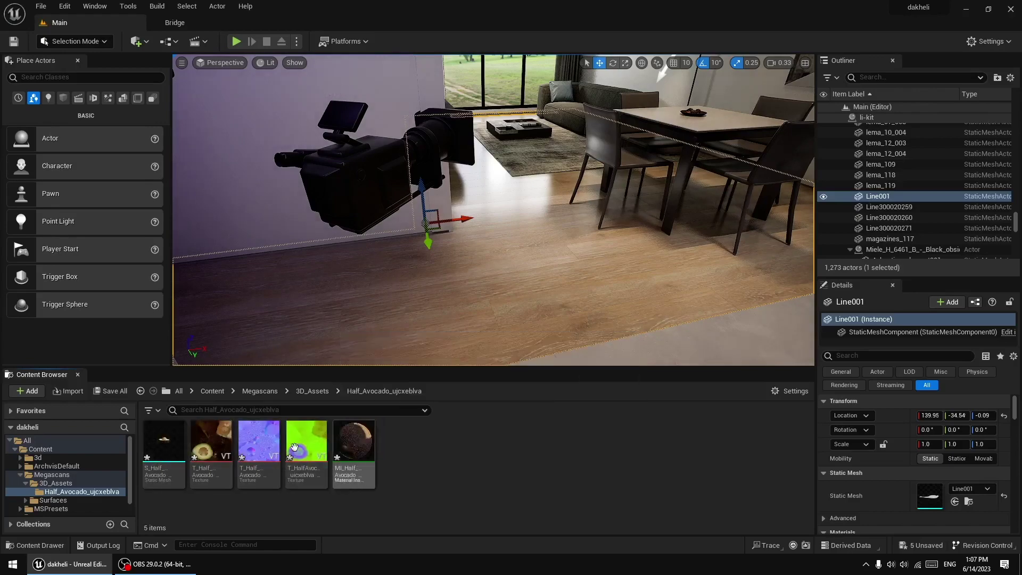
left_click_drag(324, 316, 323, 224)
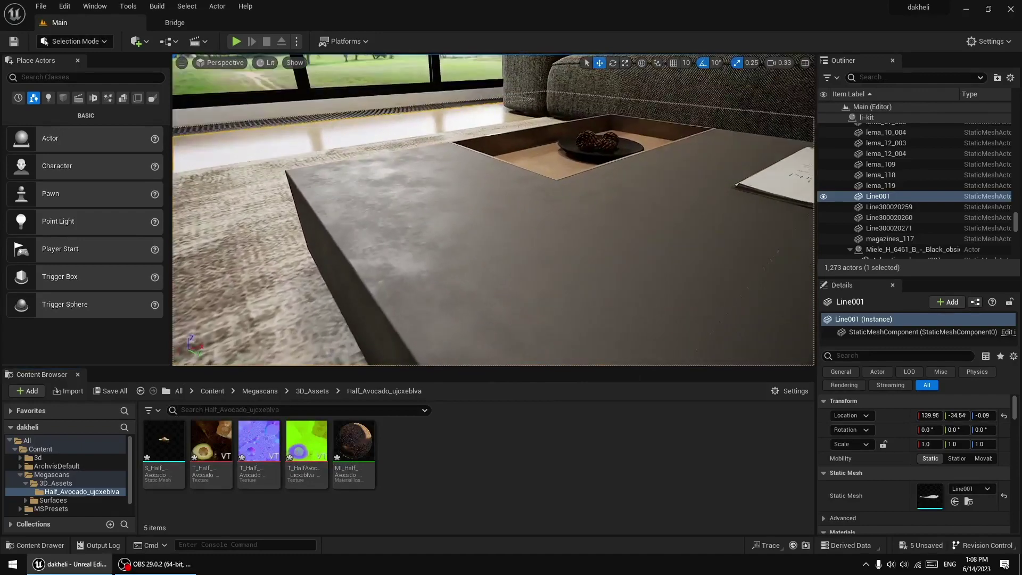
mouse_move(164, 442)
left_mouse_down()
mouse_move(515, 259)
mouse_move(502, 223)
mouse_move(479, 277)
left_mouse_up()
right_click_drag(478, 89, 458, 106)
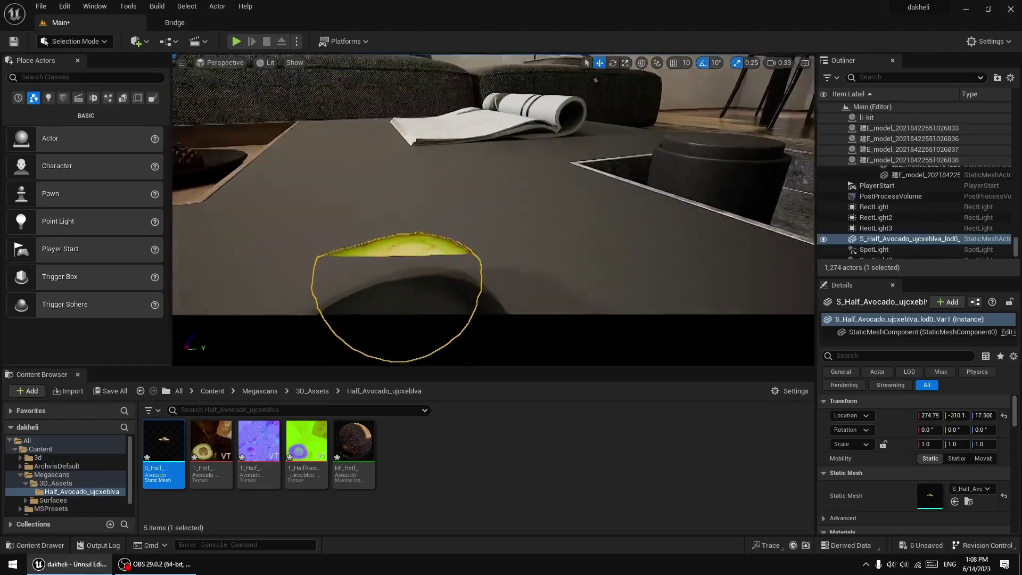
Focus the avocado, lift it slightly, and rotate it about 110° around its vertical axis.
key("f")
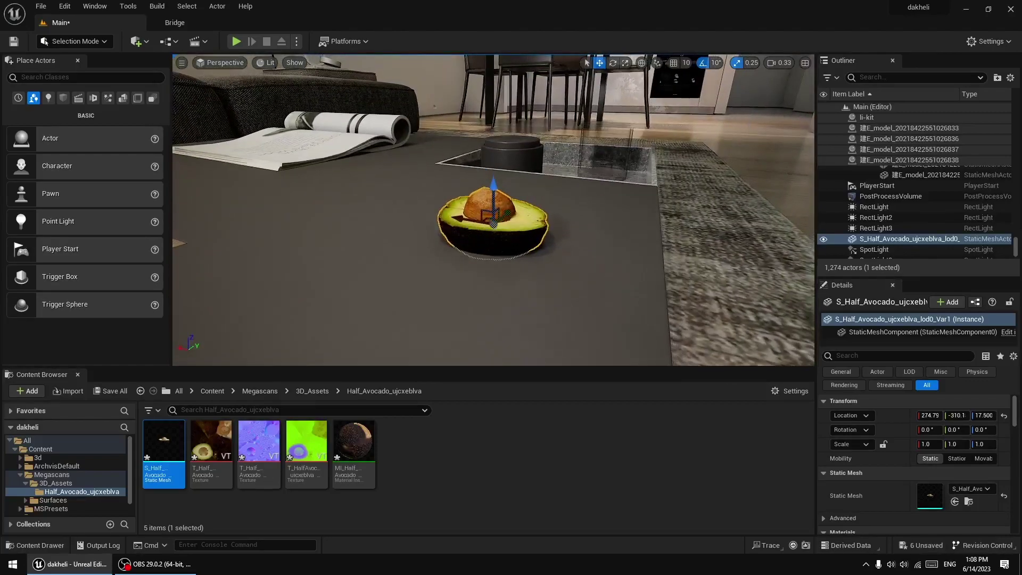
left_click_drag(495, 201, 496, 198)
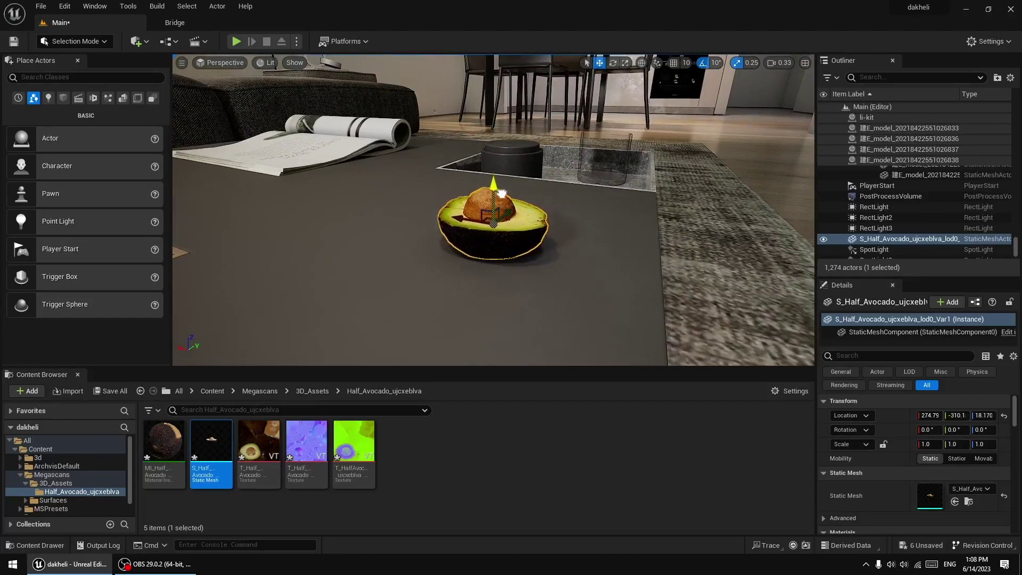
left_click(612, 64)
left_click_drag(435, 228, 452, 236)
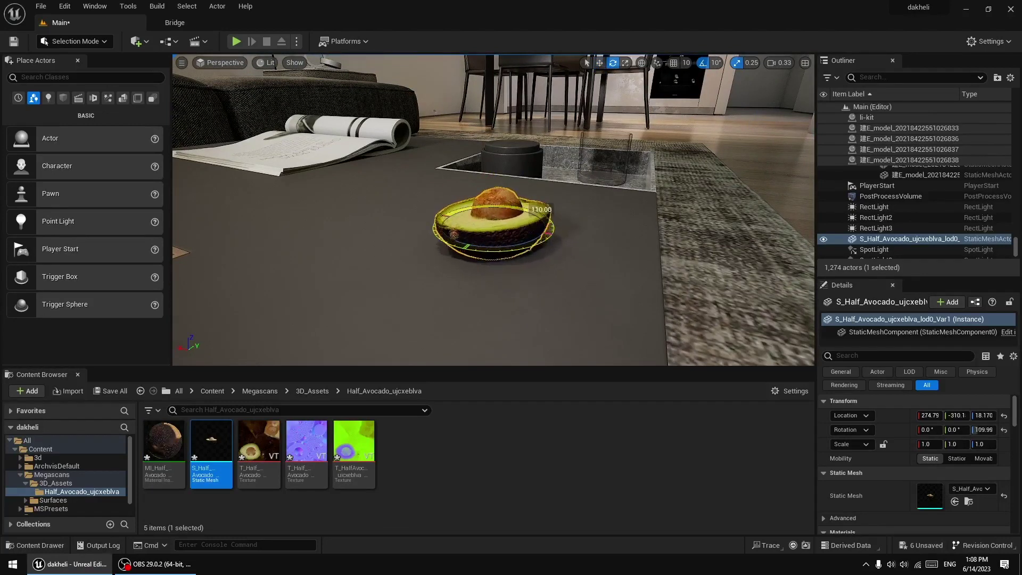
scroll(563, 239, "down", 10)
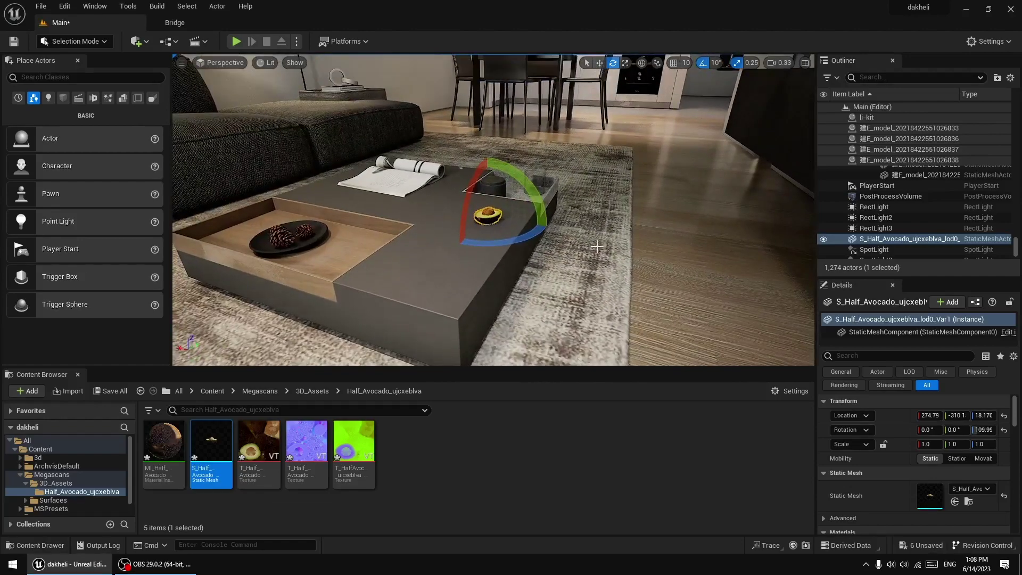
Deselect the avocado and fly the view around the coffee table into the dining room.
key("Escape")
right_click_drag(564, 239, 530, 239)
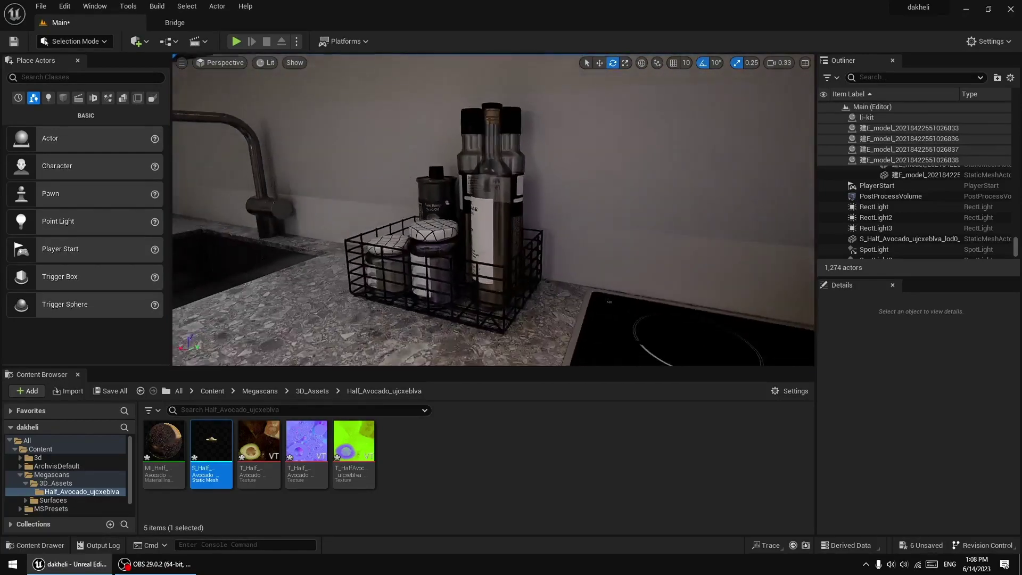
right_click_drag(303, 84, 304, 84)
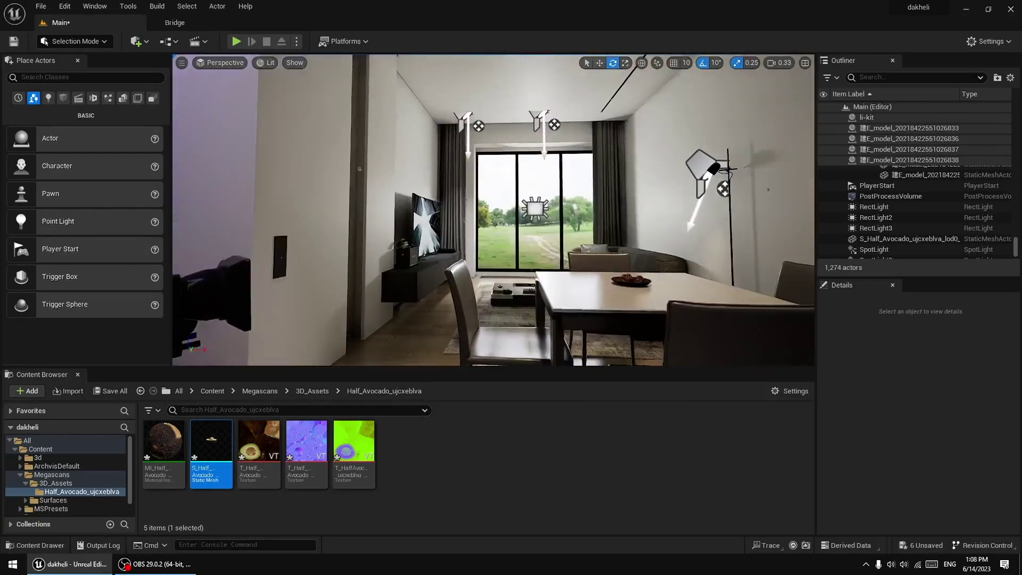
In Quixel Bridge, browse local Megascans surfaces, check downloads, and select Old Decorative Wallpaper.
left_click(175, 23)
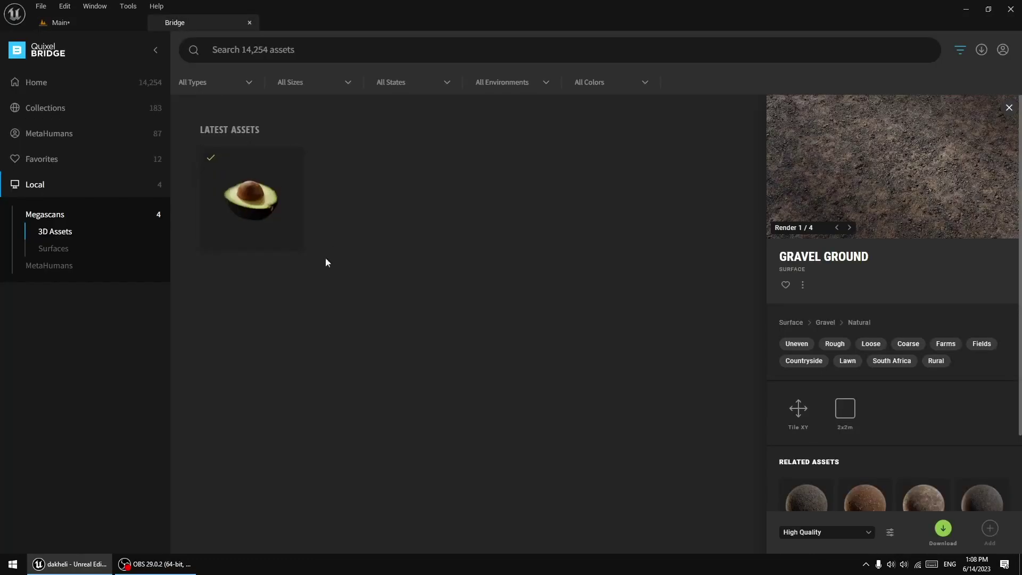
left_click(35, 249)
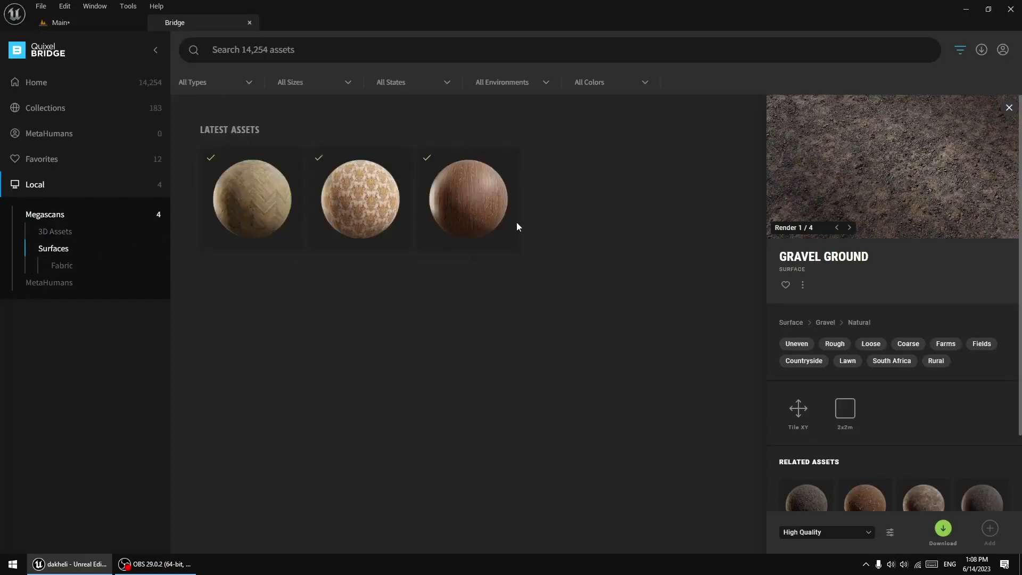
left_click(982, 51)
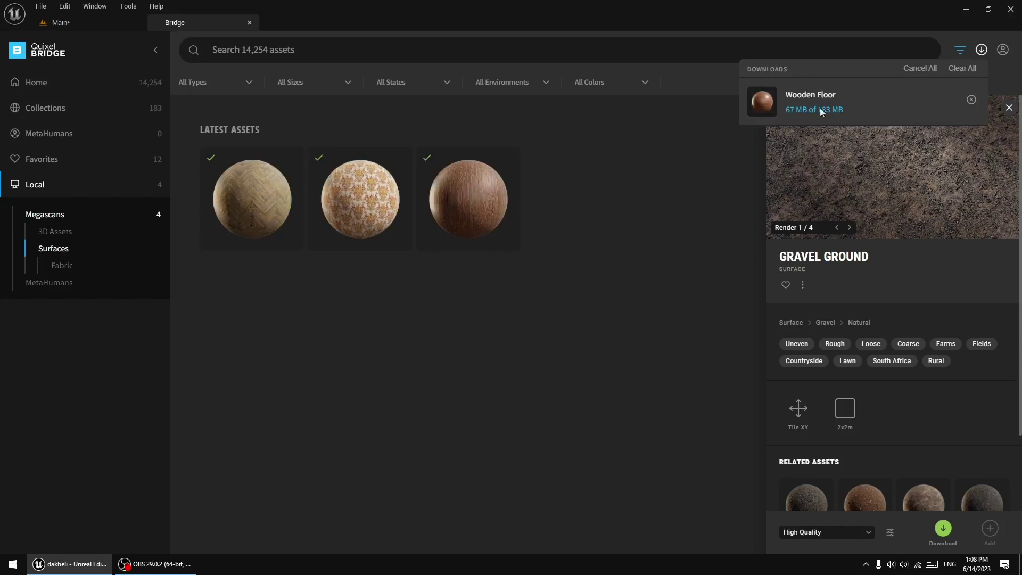
left_click(63, 266)
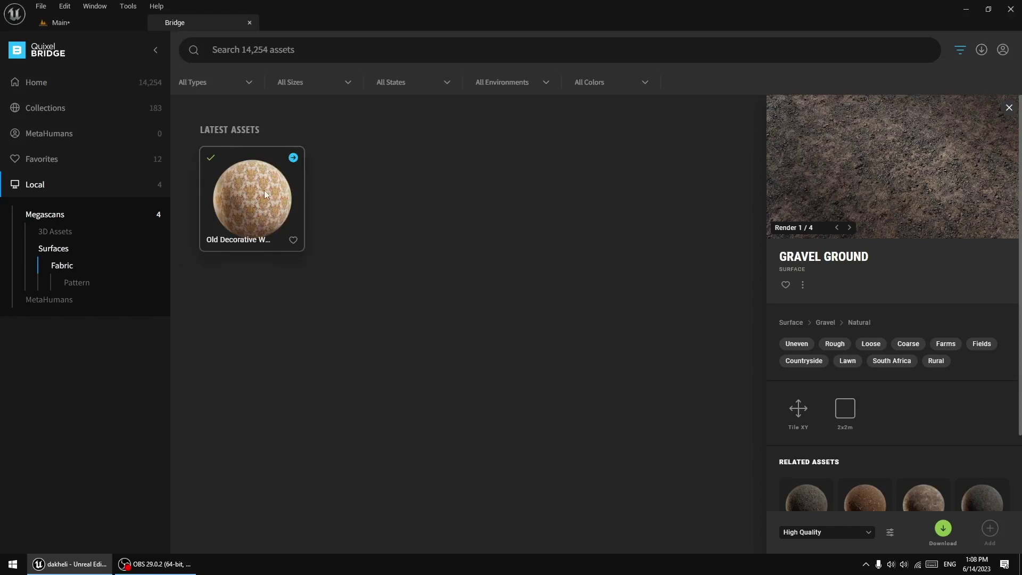
left_click(64, 299)
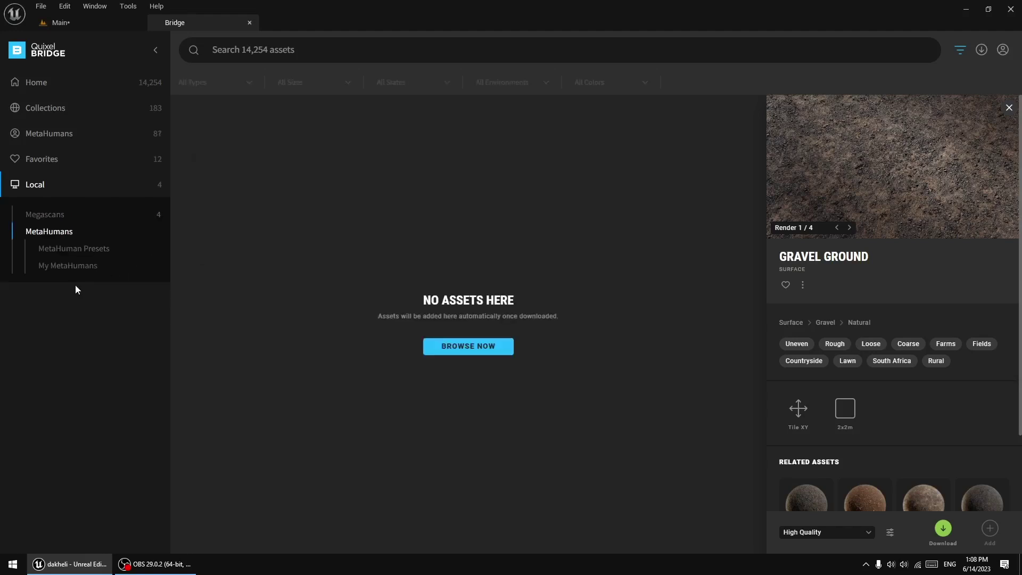
left_click(53, 213)
left_click(399, 161)
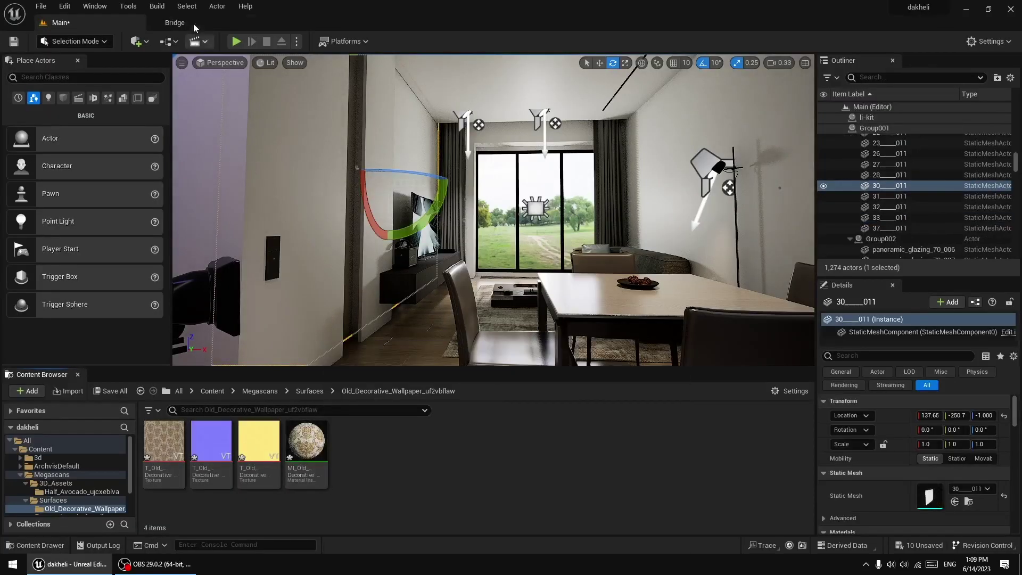
Float Bridge in its own window and add the Worn Parquet surface to the project.
left_click_drag(194, 24, 395, 225)
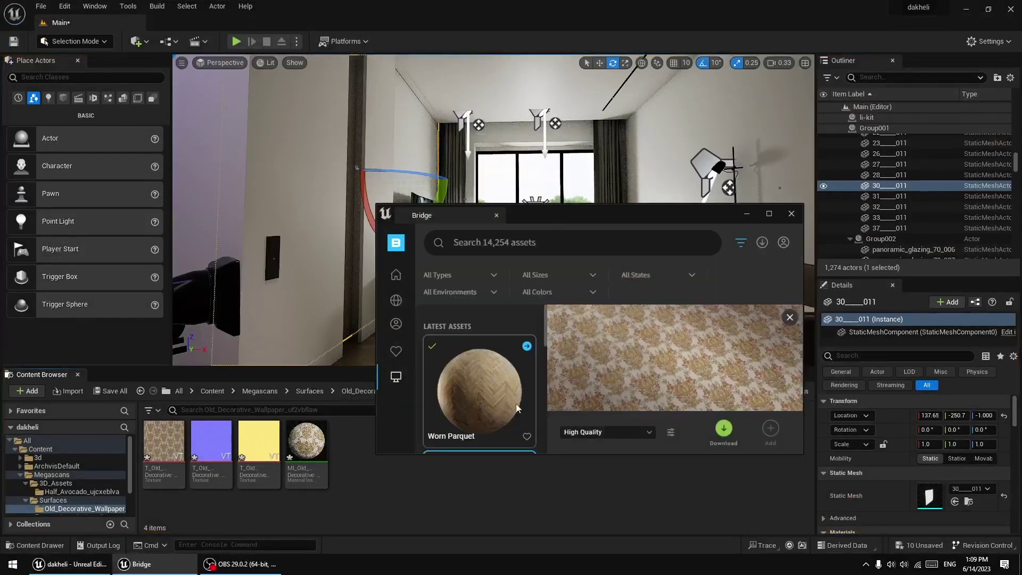
scroll(480, 378, "down", 2)
scroll(512, 334, "up", 1)
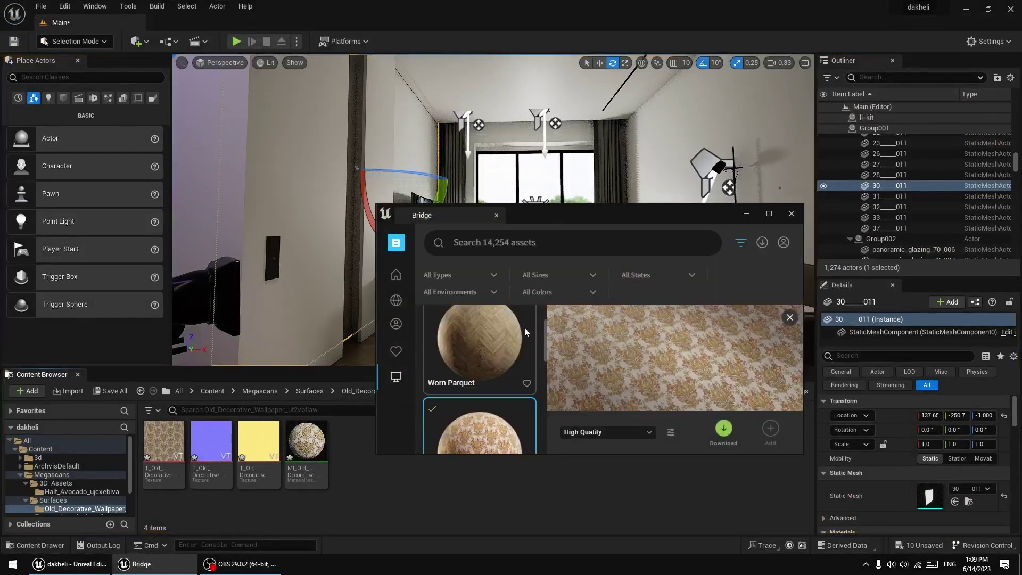
scroll(525, 332, "up", 2)
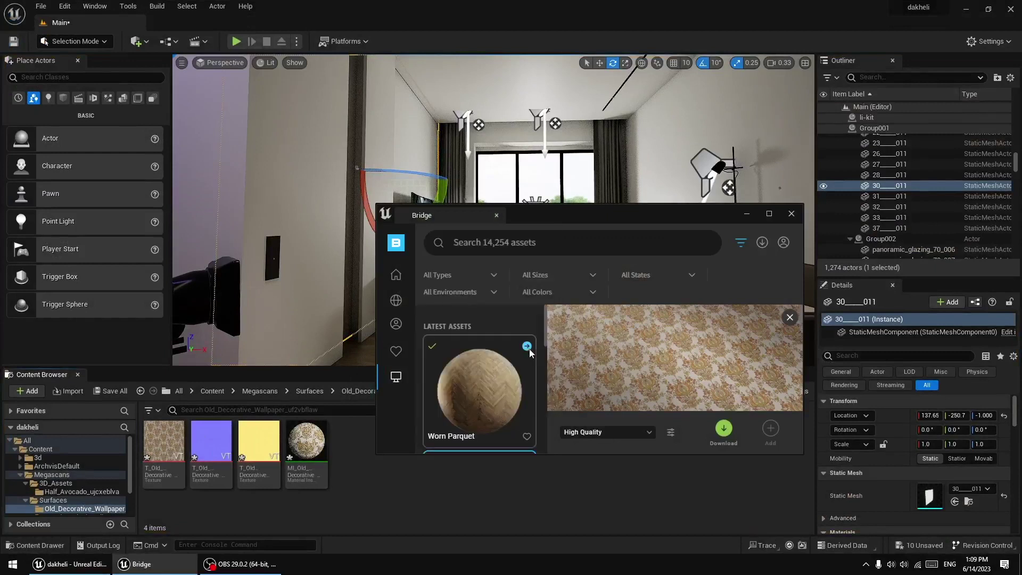
left_click(527, 348)
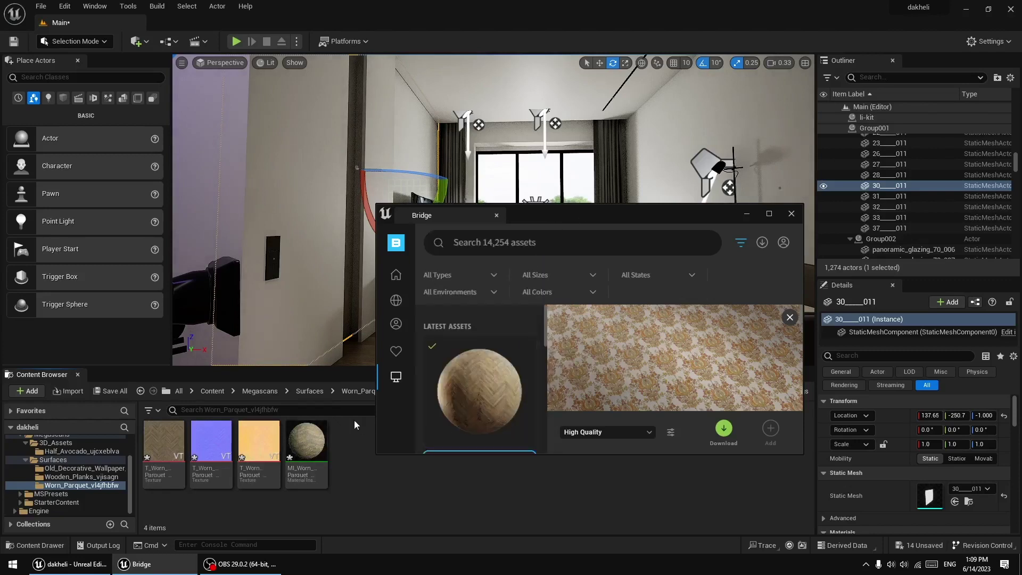
Browse the Old_Decorative_Wallpaper and Wooden_Planks folders under Megascans Surfaces in the Content Browser.
left_click(63, 469)
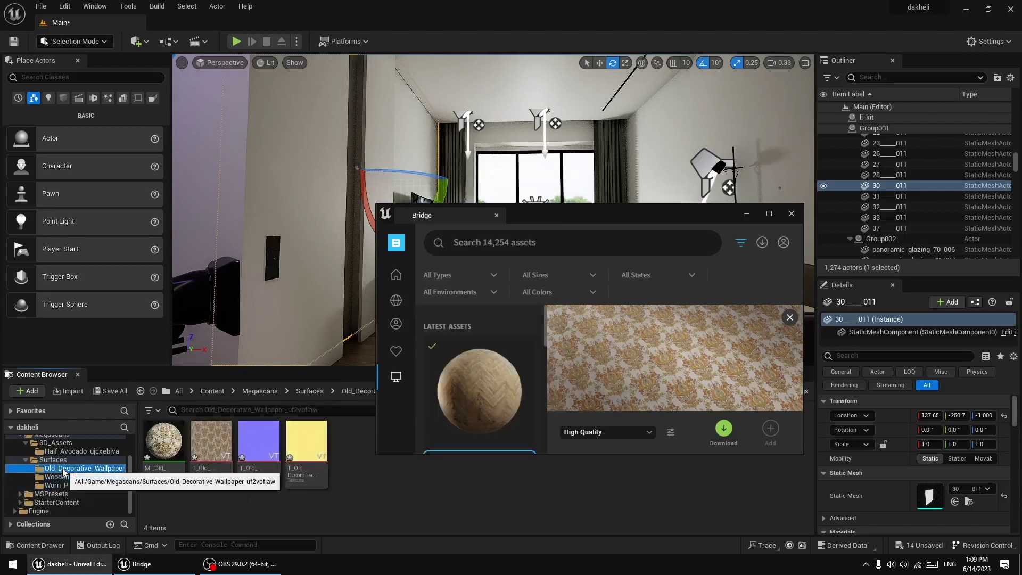
key("Down")
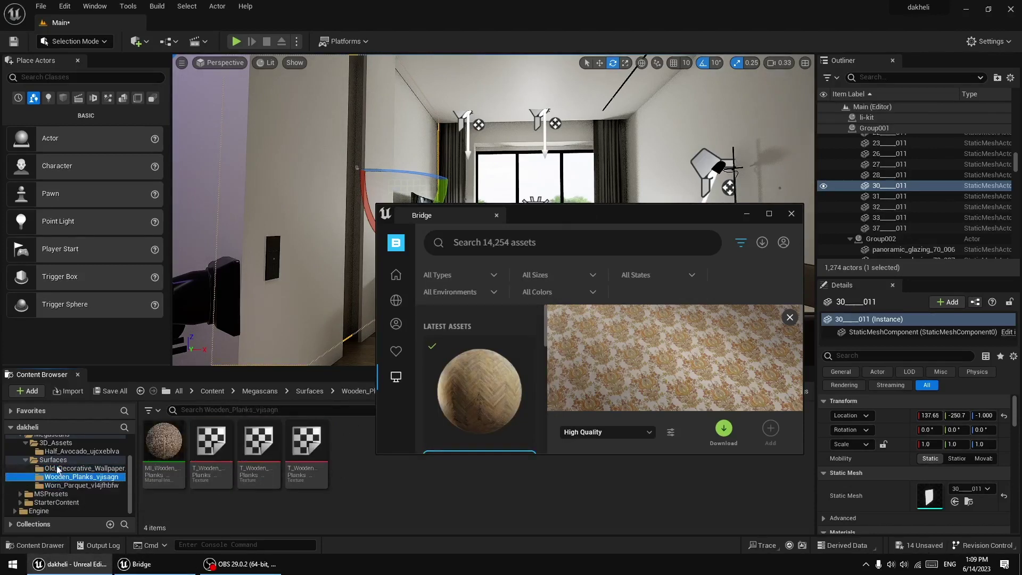
left_click(53, 460)
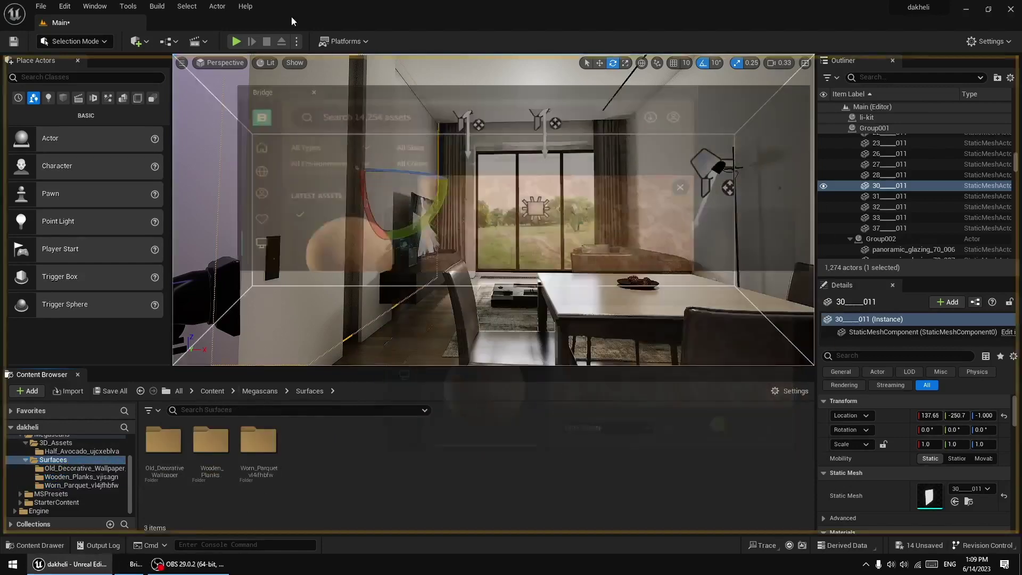
Dock Bridge back into the editor tabs and view its local 3D assets and surfaces.
left_click_drag(496, 215, 216, 20)
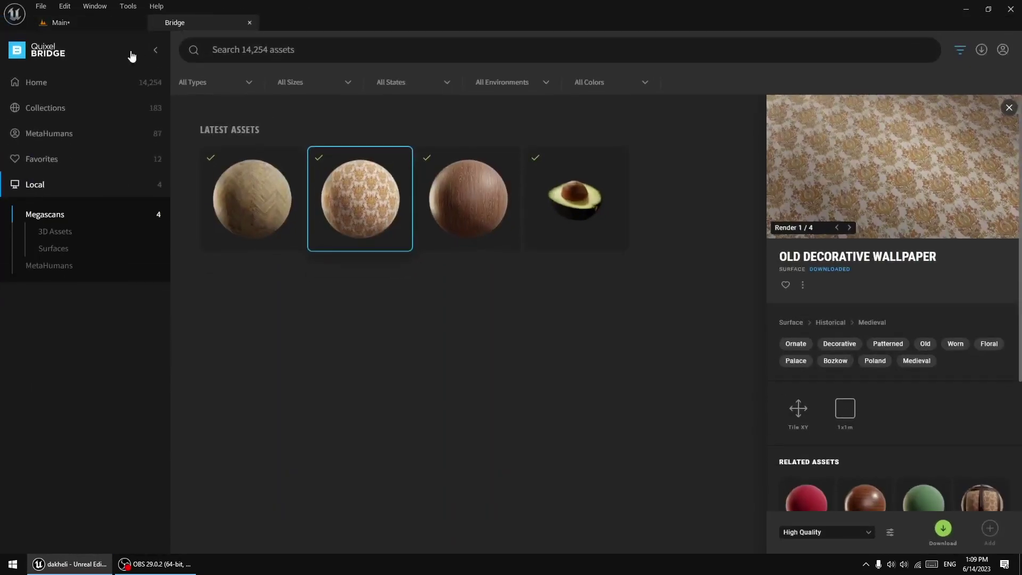
left_click(54, 231)
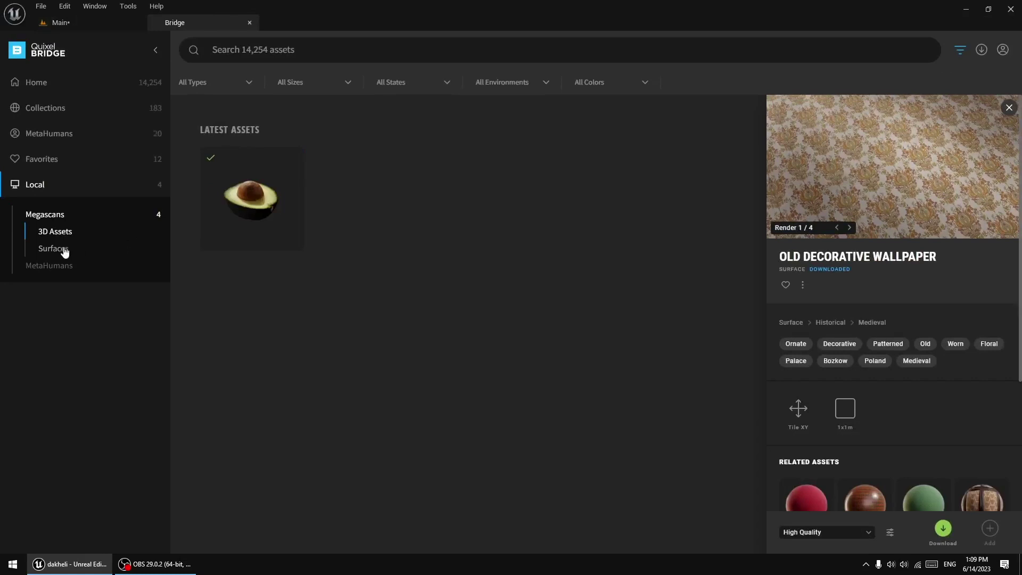
left_click(53, 248)
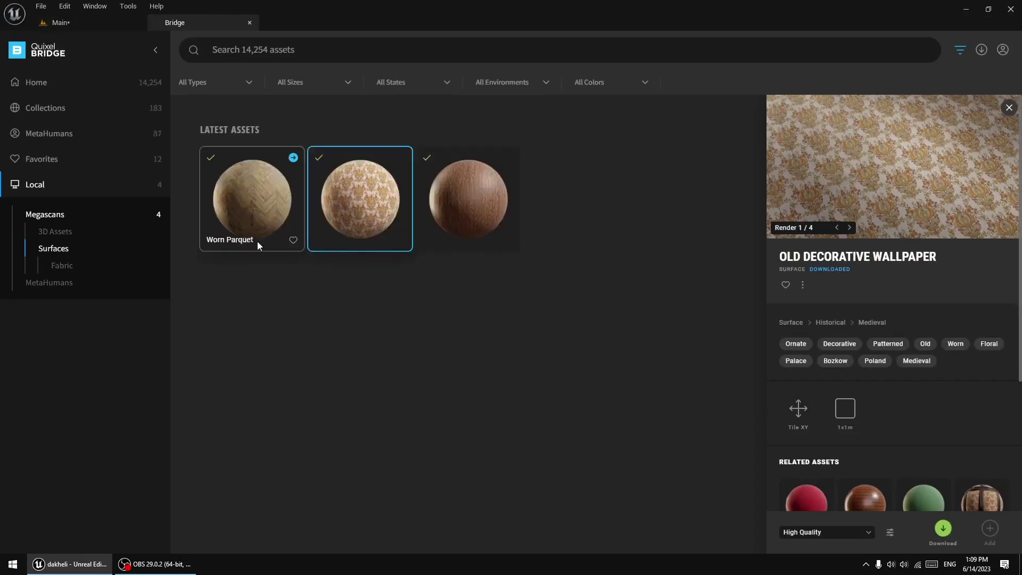
In the level editor, open the Old_Decorative_Wallpaper and Wooden_Planks surface folders.
left_click(79, 21)
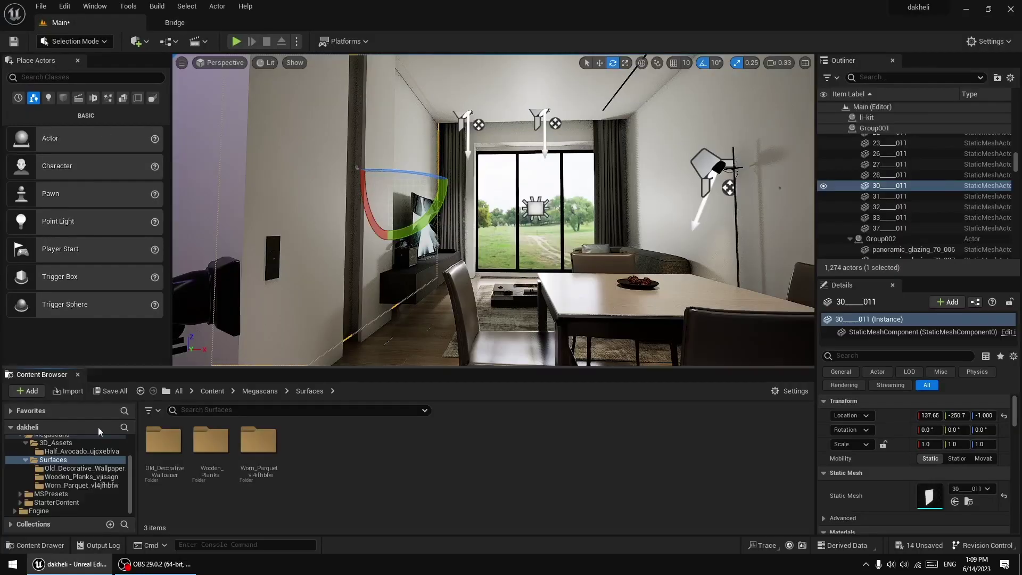
left_click(59, 469)
left_click(58, 477)
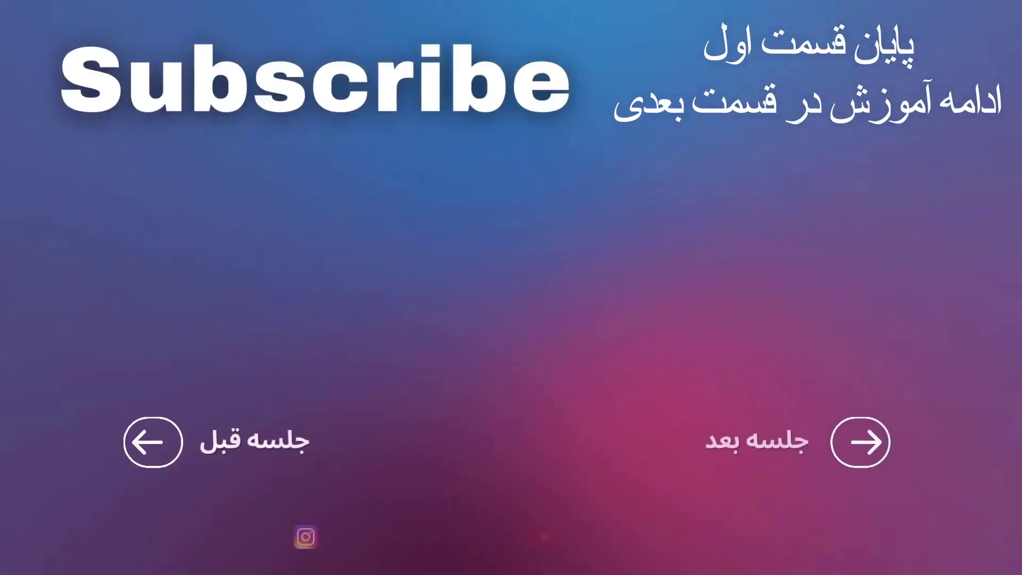